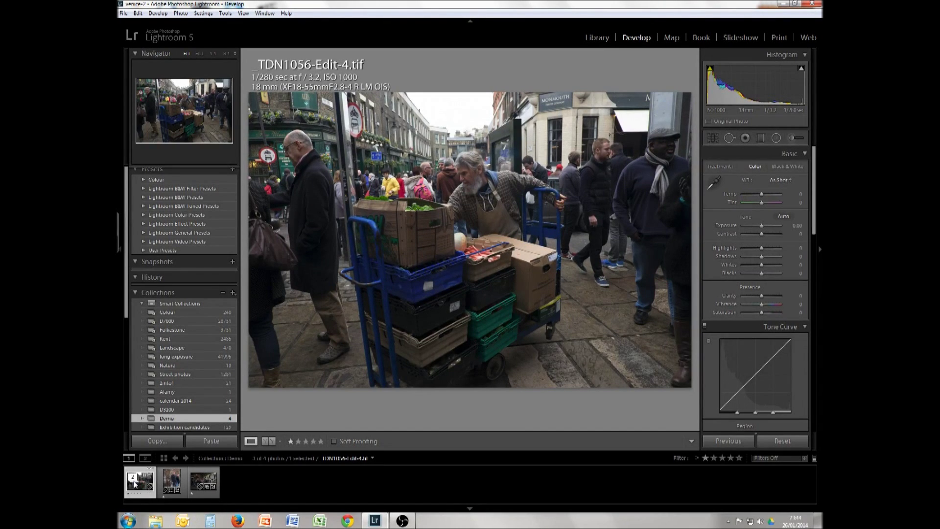
# Step: Expand the stack in the Demo collection and remove the TDN1056-Edit-4.tif copy
pyautogui.click(149, 486)
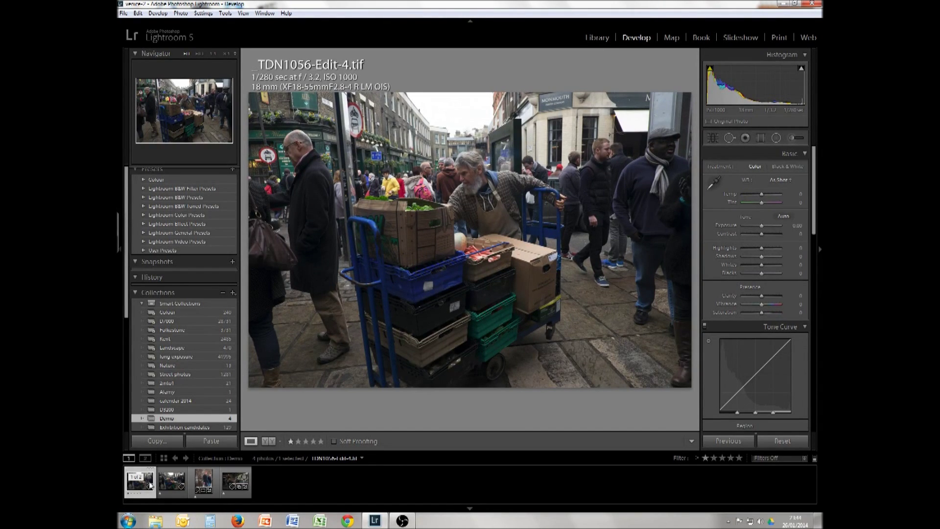
pyautogui.rightClick(151, 485)
pyautogui.click(196, 468)
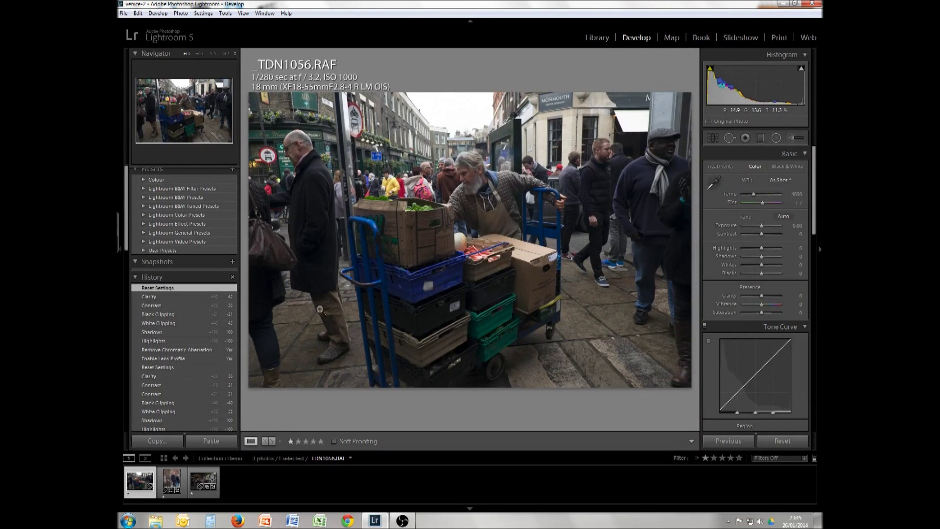
# Step: Review the TDN1065.RAF and TDN1066.RAF photos and return to TDN1056.RAF
pyautogui.click(171, 479)
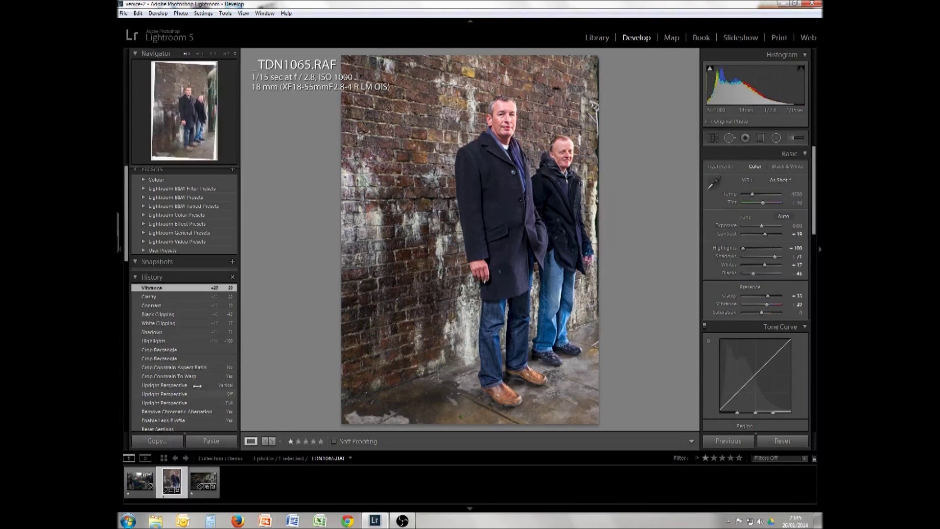
pyautogui.click(196, 479)
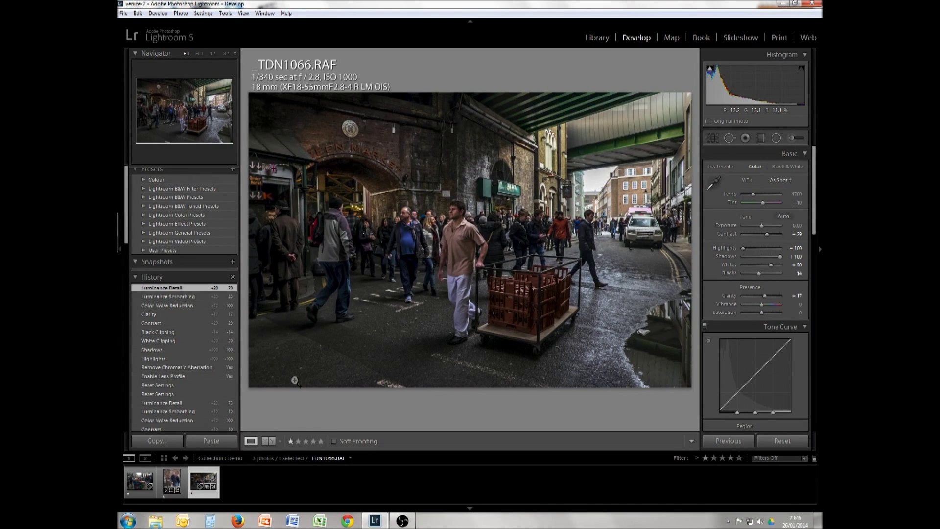
pyautogui.click(140, 478)
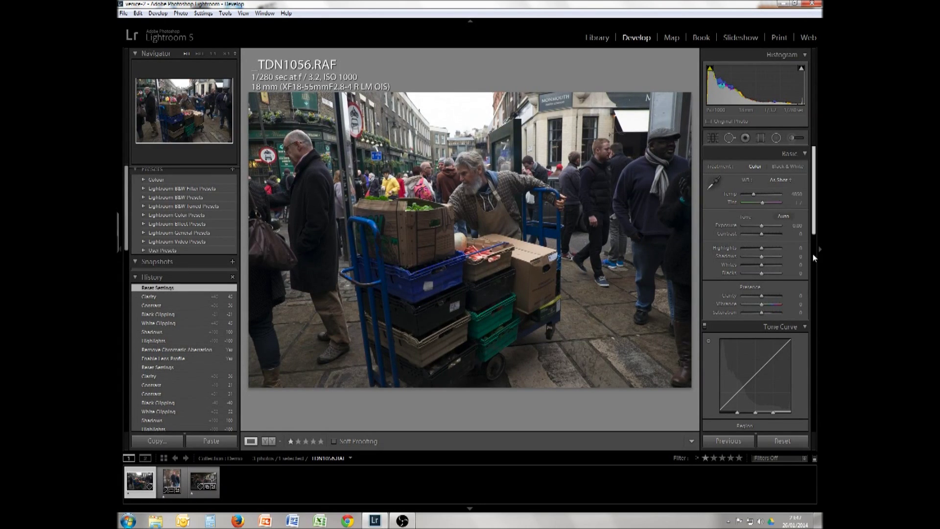
# Step: Enable profile corrections and chromatic aberration removal in the lens corrections for TDN1056.RAF
pyautogui.moveTo(815, 235); pyautogui.dragTo(815, 404)
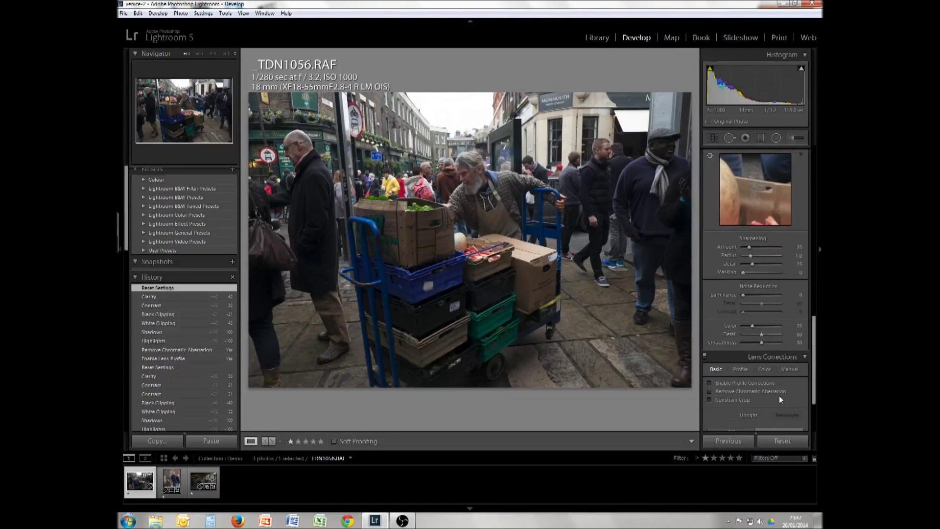
pyautogui.click(757, 383)
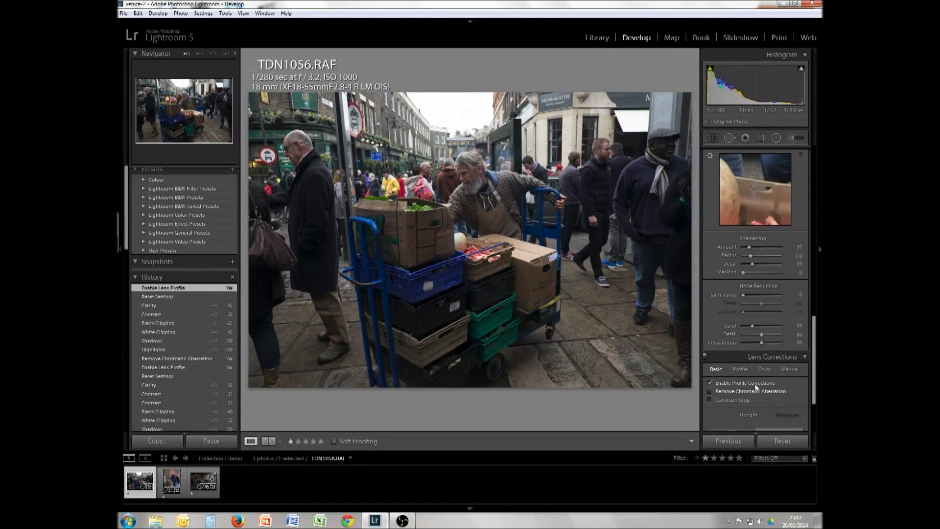
pyautogui.click(756, 391)
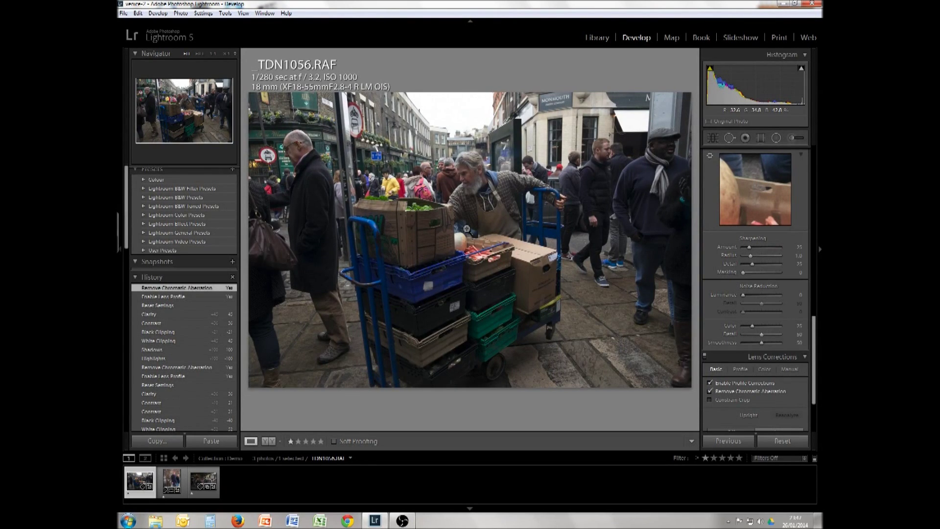
# Step: Set the photo's Highlights to -100 and Shadows to +100
pyautogui.moveTo(816, 331); pyautogui.dragTo(807, 170)
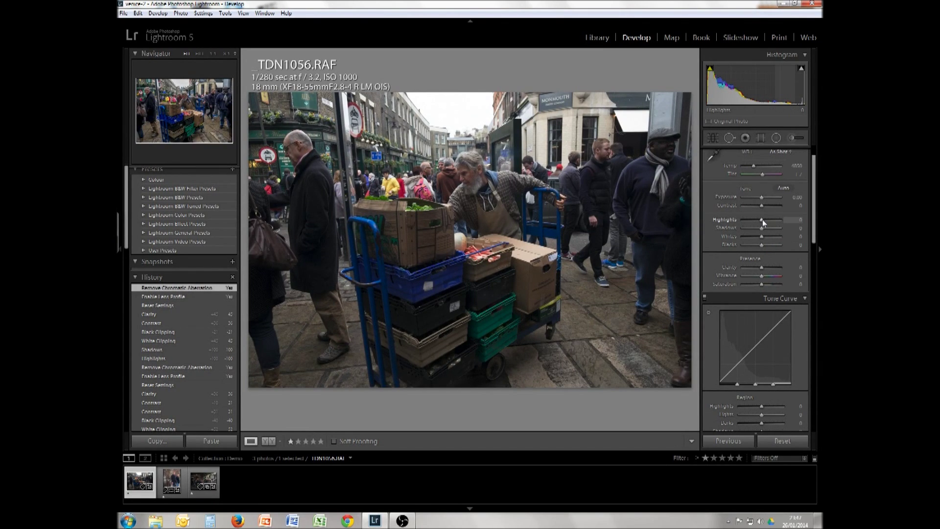
pyautogui.moveTo(762, 219); pyautogui.dragTo(733, 227)
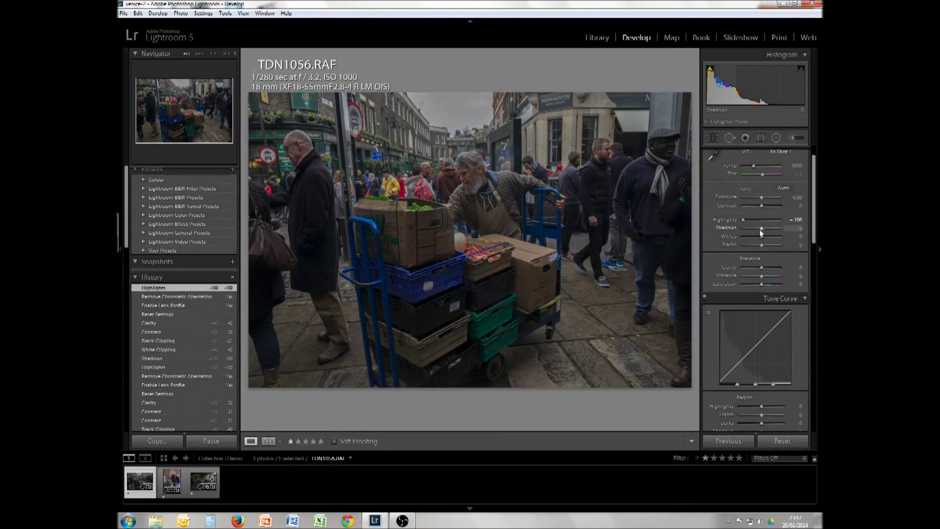
pyautogui.moveTo(762, 228); pyautogui.dragTo(788, 230)
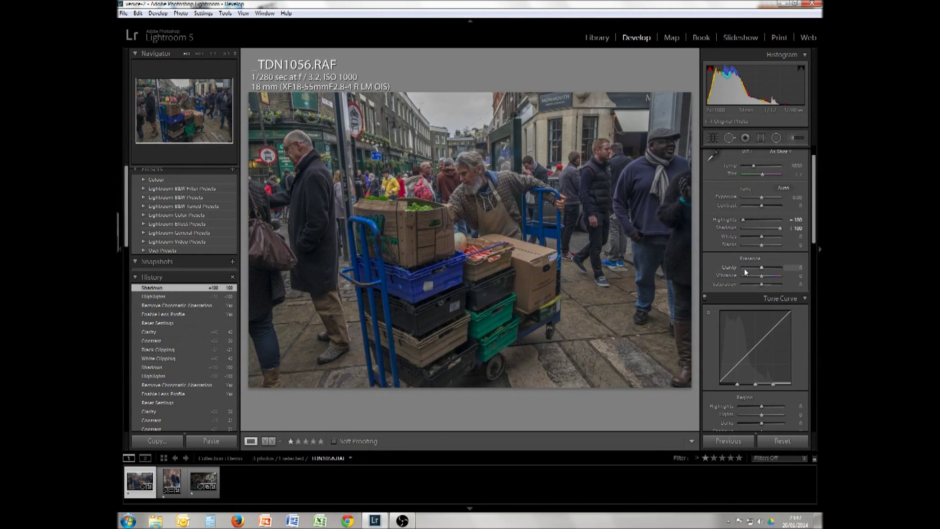
# Step: Set Whites to about +43 and Blacks to -31, using the clipping preview as a guide
pyautogui.press('alt')
pyautogui.moveTo(762, 237); pyautogui.dragTo(772, 235)
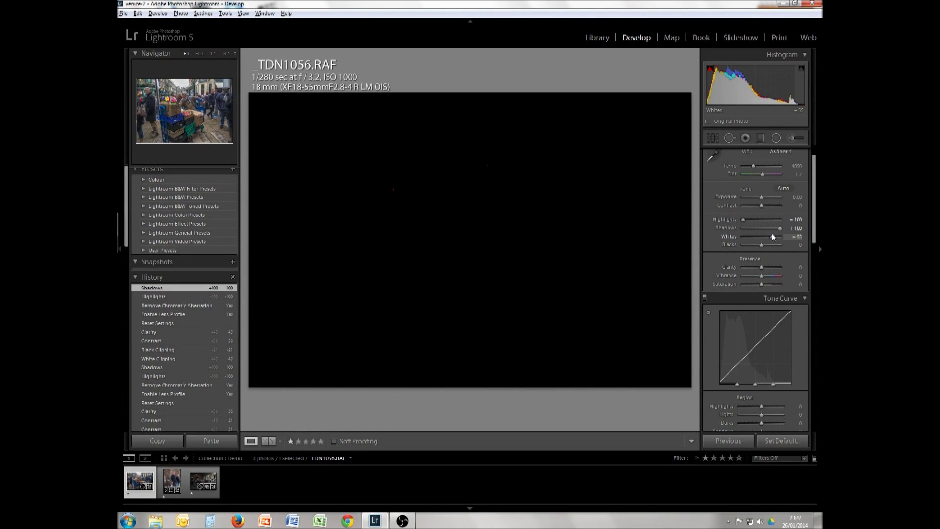
pyautogui.moveTo(772, 234); pyautogui.dragTo(757, 245)
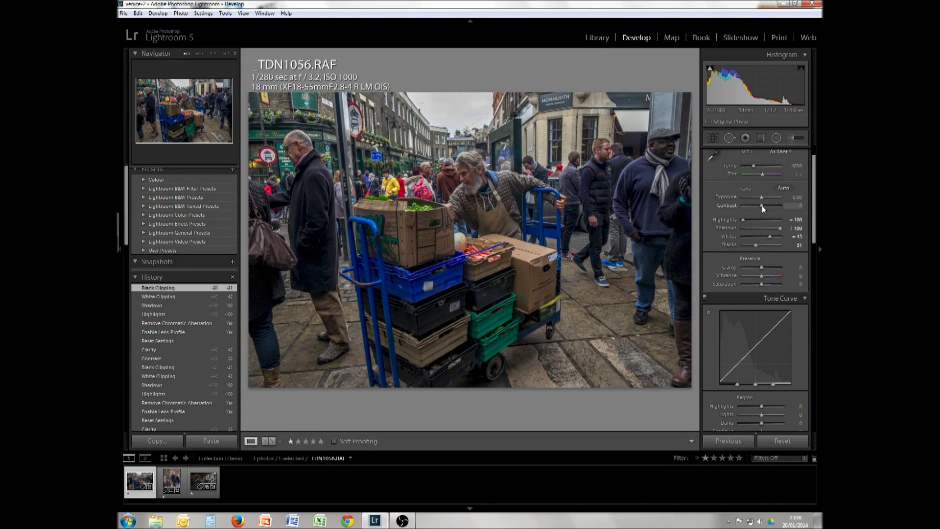
# Step: Increase the photo's Contrast to +26 and Clarity to +29
pyautogui.moveTo(762, 204); pyautogui.dragTo(767, 208)
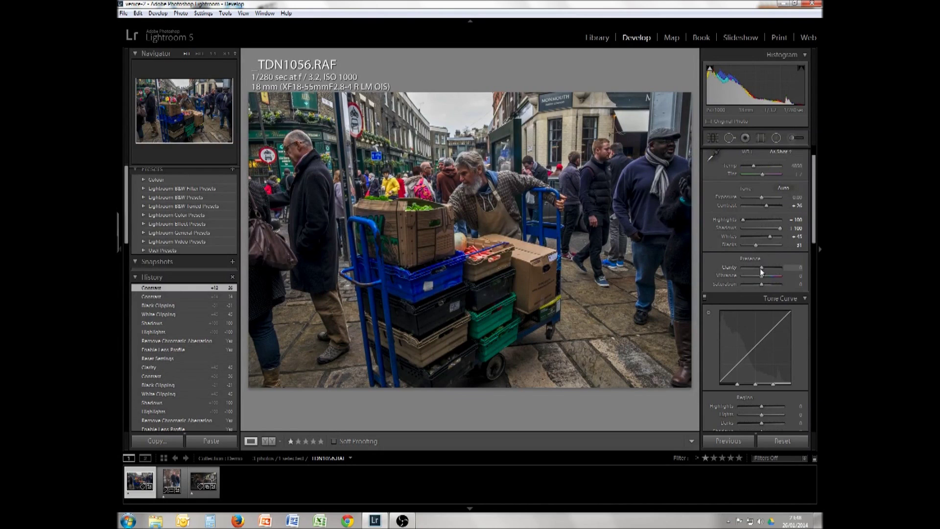
pyautogui.moveTo(760, 270); pyautogui.dragTo(767, 270)
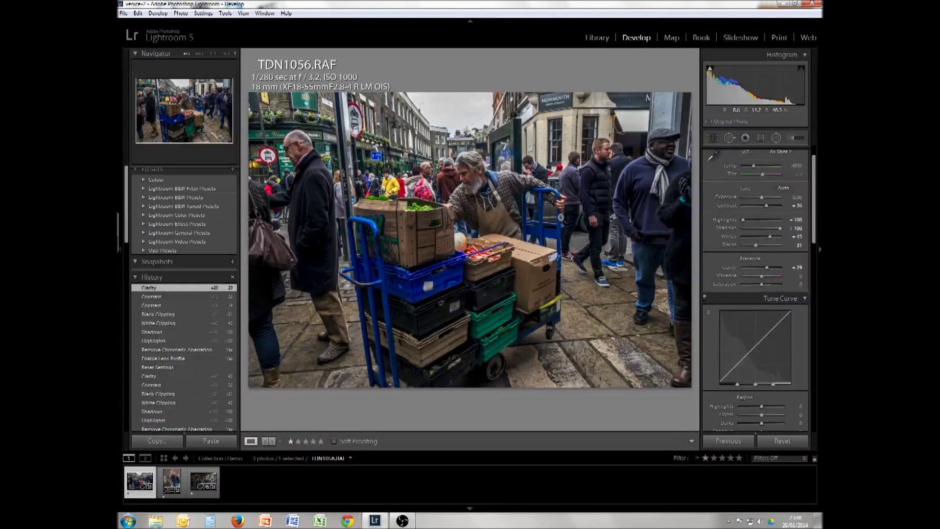
# Step: Open a copy of the photo with Lightroom adjustments in Silver Efex Pro 2
pyautogui.rightClick(561, 216)
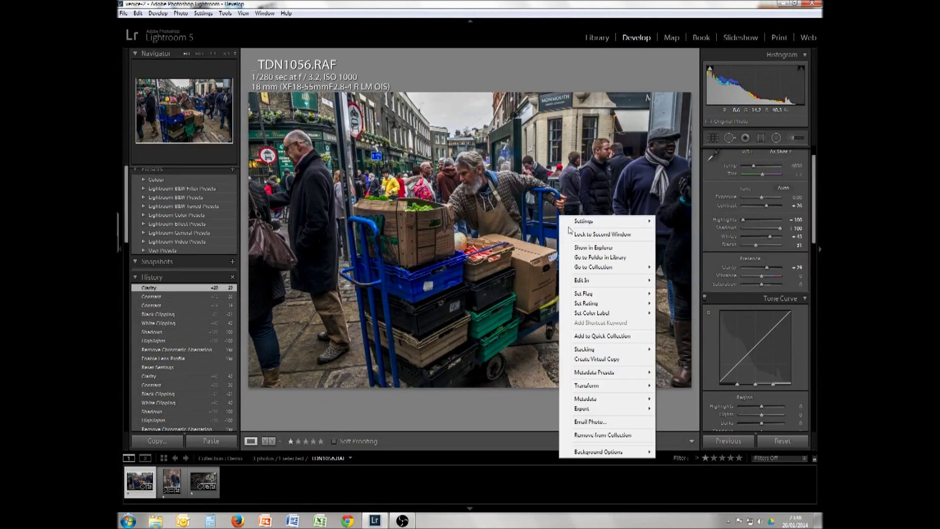
pyautogui.moveTo(635, 284)
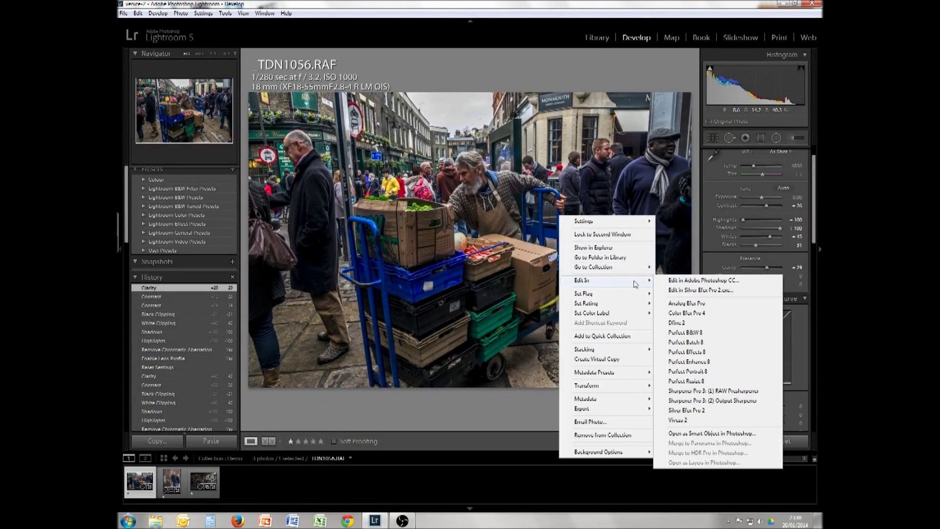
pyautogui.click(684, 293)
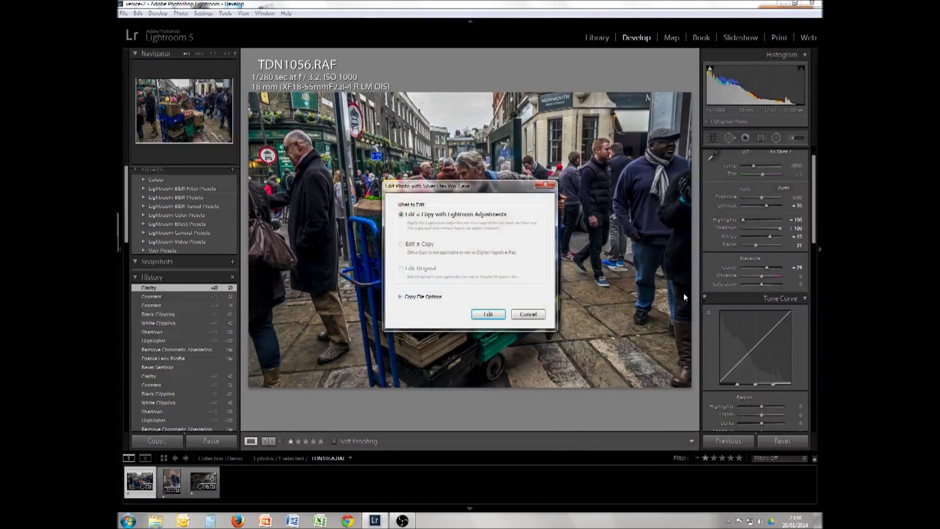
pyautogui.click(502, 316)
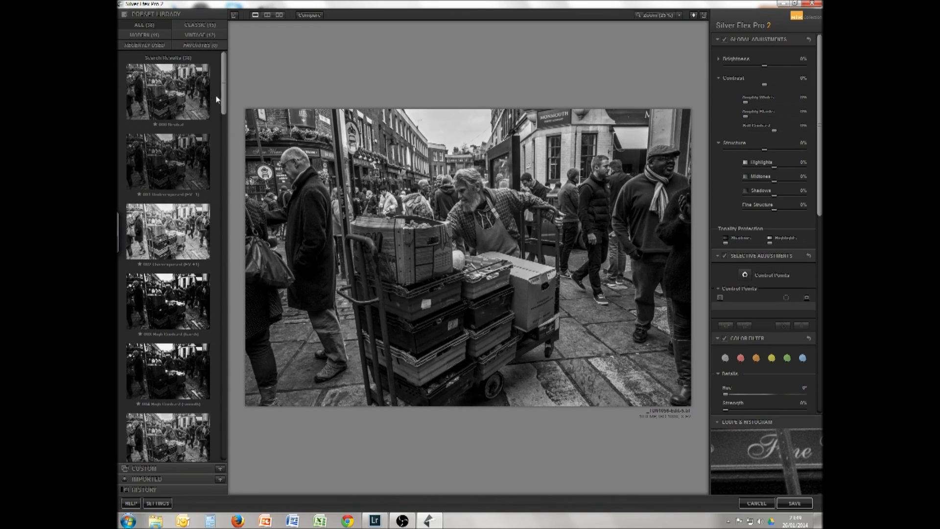
# Step: Browse the black-and-white presets, compare the two High Structure versions and apply 005 High Structure (harsh)
pyautogui.moveTo(222, 99); pyautogui.dragTo(216, 399)
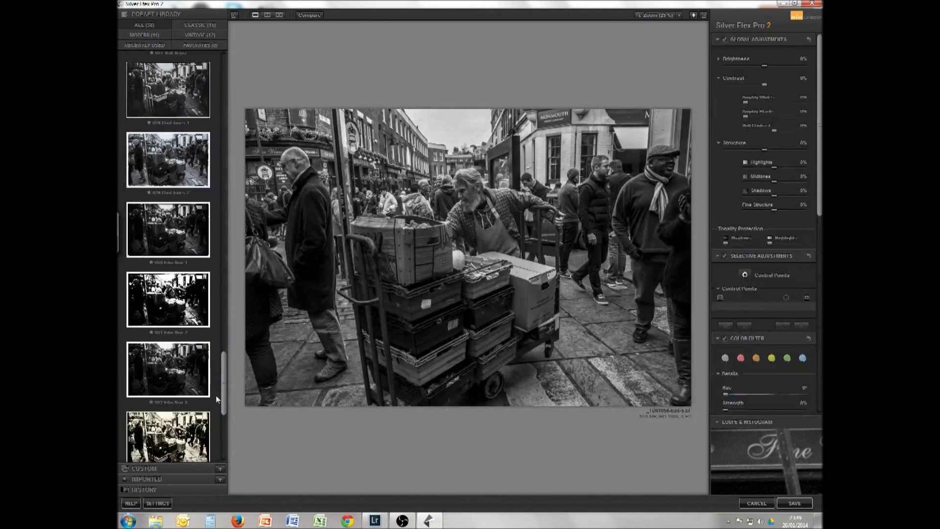
pyautogui.scroll(-2, 218, 404)
pyautogui.scroll(3, 221, 391)
pyautogui.moveTo(223, 376); pyautogui.dragTo(217, 114)
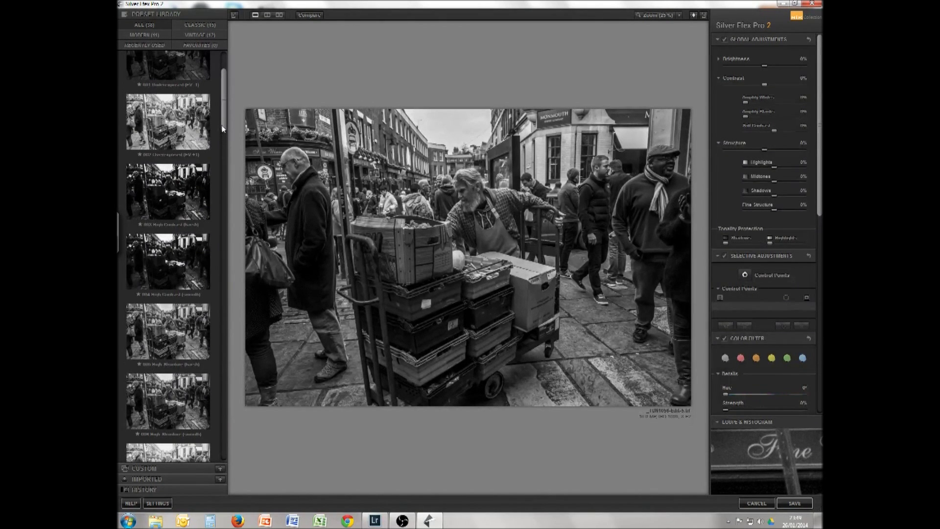
pyautogui.moveTo(223, 128); pyautogui.dragTo(225, 154)
pyautogui.click(181, 153)
pyautogui.click(180, 223)
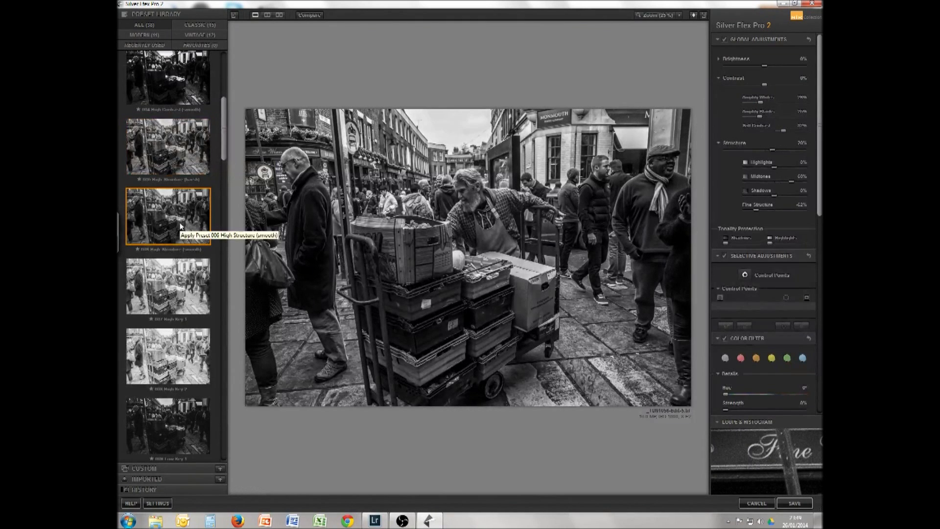
pyautogui.click(198, 160)
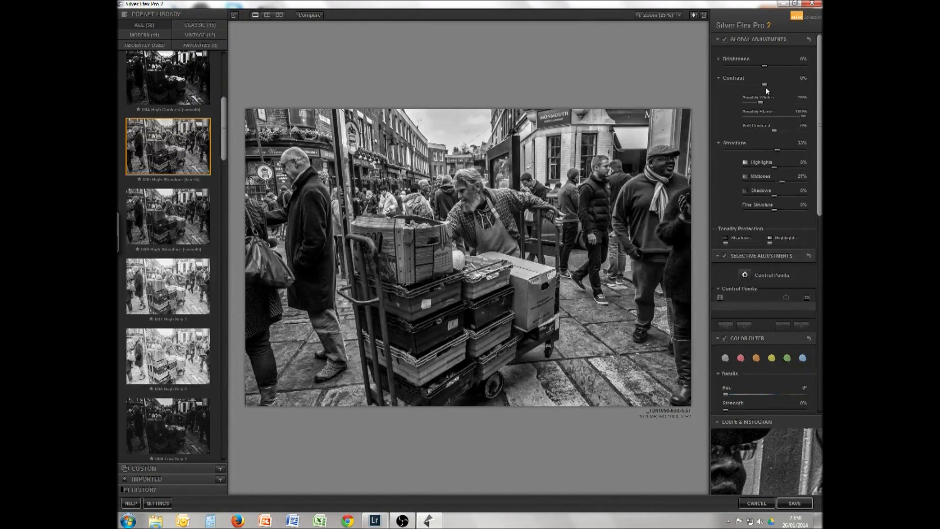
# Step: Set the global Contrast to 12%, and raise Structure for Midtones to 100% and for Shadows to about 90%
pyautogui.moveTo(765, 85); pyautogui.dragTo(769, 84)
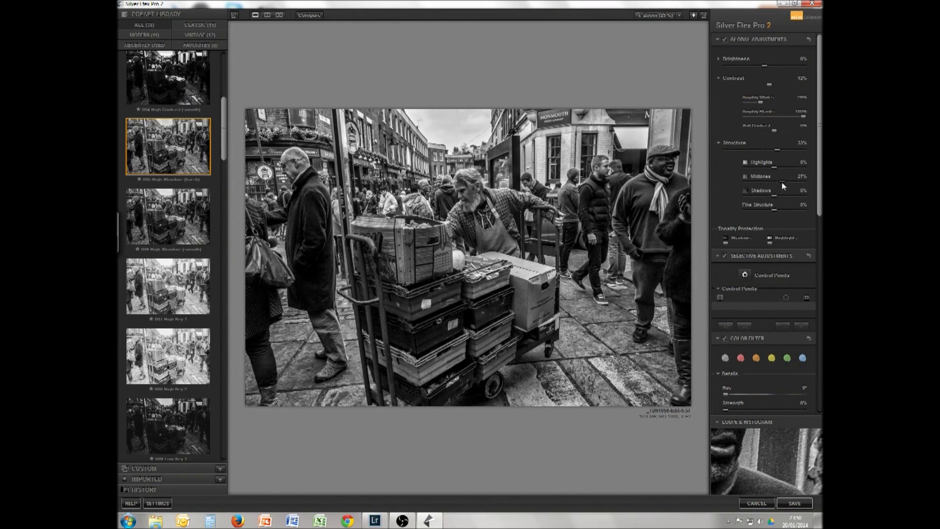
pyautogui.moveTo(795, 182); pyautogui.dragTo(779, 195)
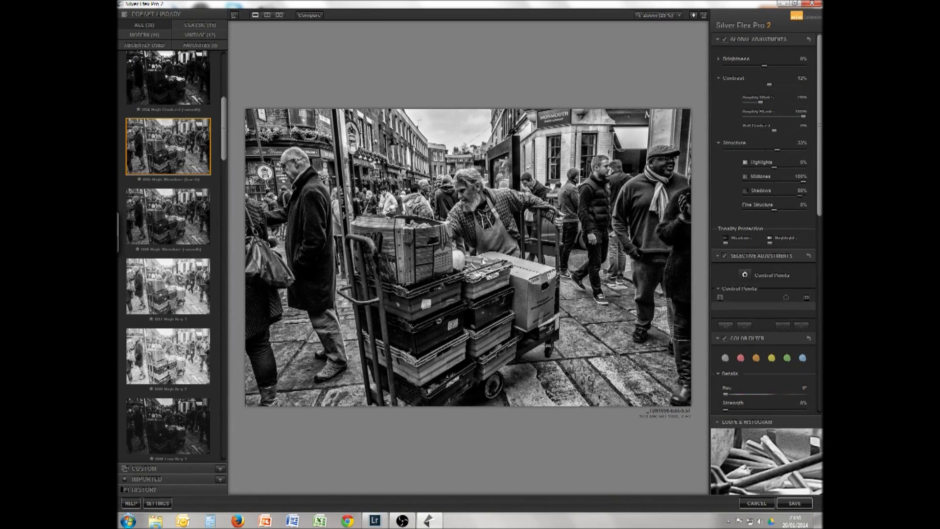
# Step: Try low and high red sensitivity values in the film settings and settle on 34%
pyautogui.moveTo(818, 197); pyautogui.dragTo(818, 329)
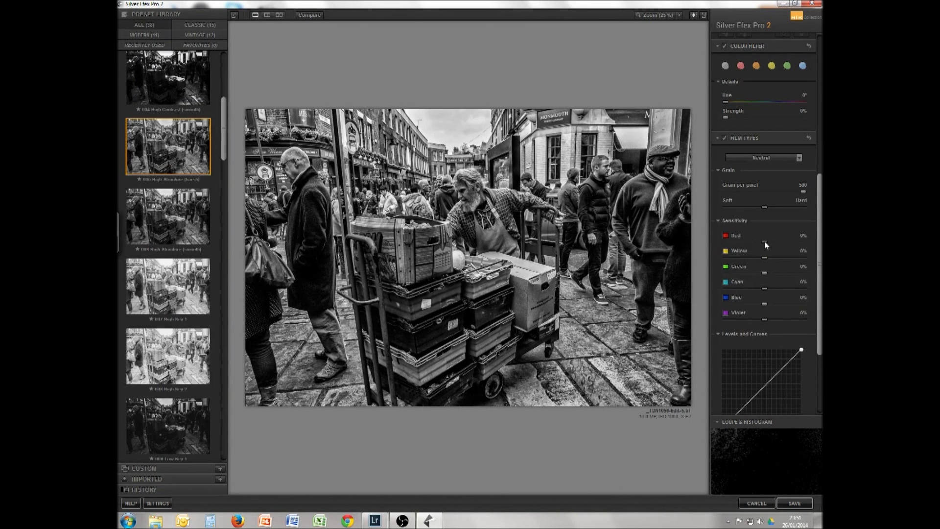
pyautogui.moveTo(765, 242); pyautogui.dragTo(732, 246)
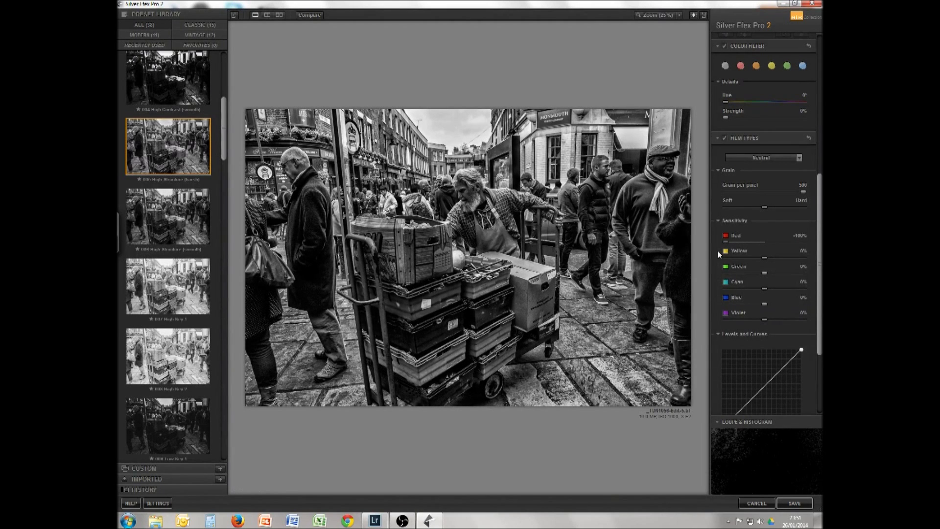
pyautogui.moveTo(725, 242); pyautogui.dragTo(797, 245)
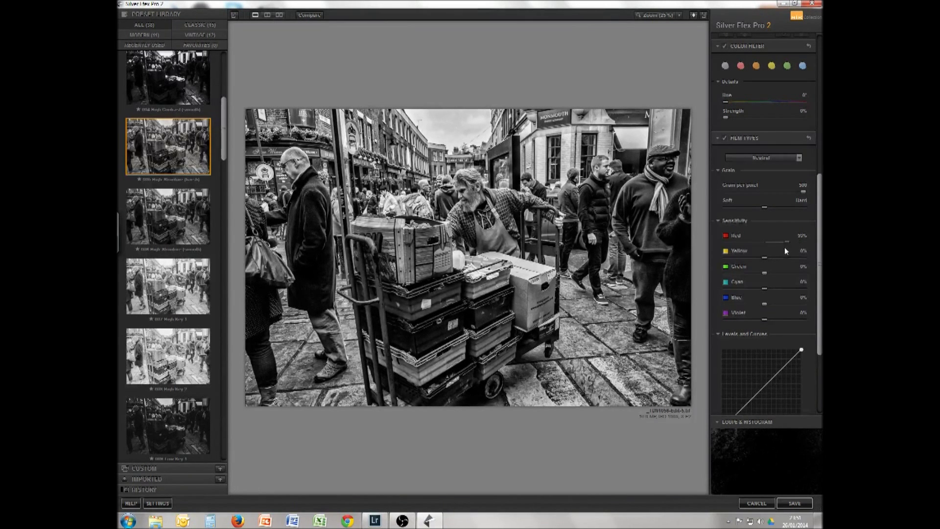
pyautogui.moveTo(767, 252); pyautogui.dragTo(770, 252)
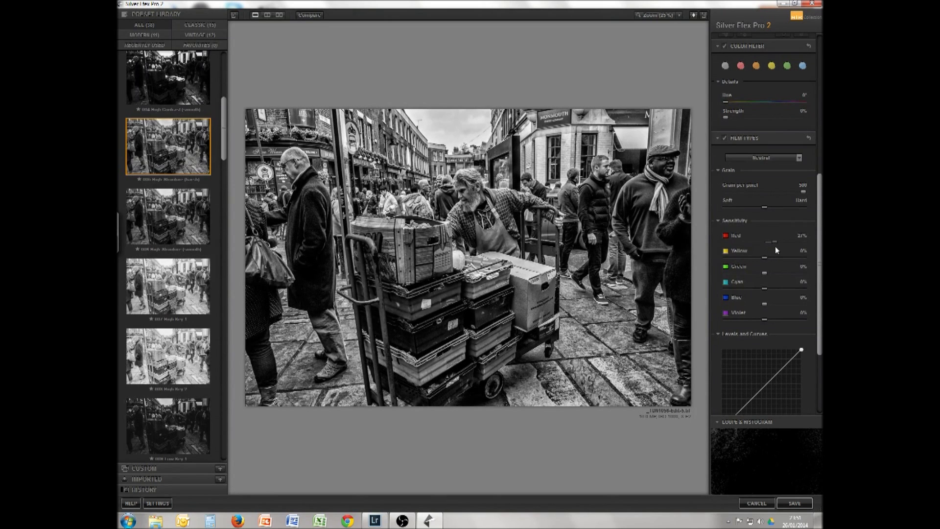
pyautogui.moveTo(776, 249); pyautogui.dragTo(778, 251)
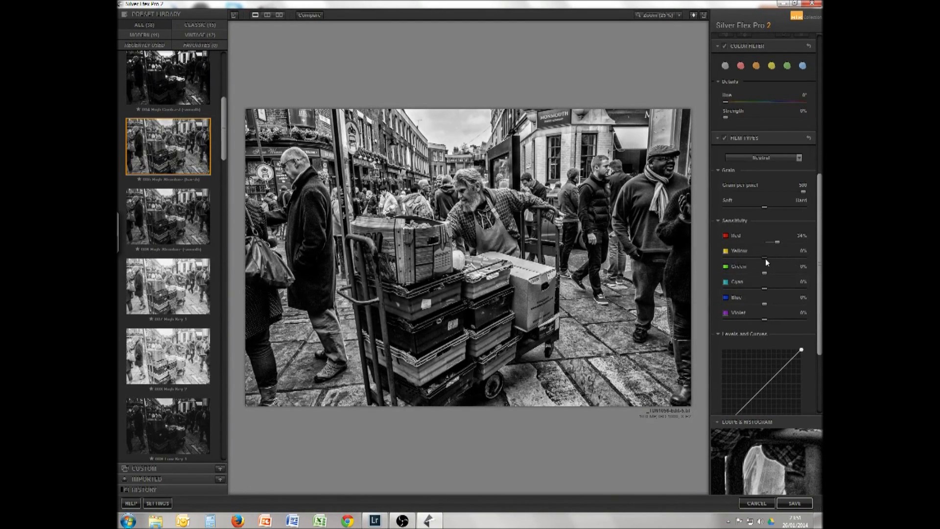
# Step: Try raising the yellow film sensitivity, and set it to -100%
pyautogui.moveTo(775, 258)
pyautogui.mouseDown()
pyautogui.moveTo(783, 260)
pyautogui.moveTo(775, 264)
pyautogui.mouseUp()
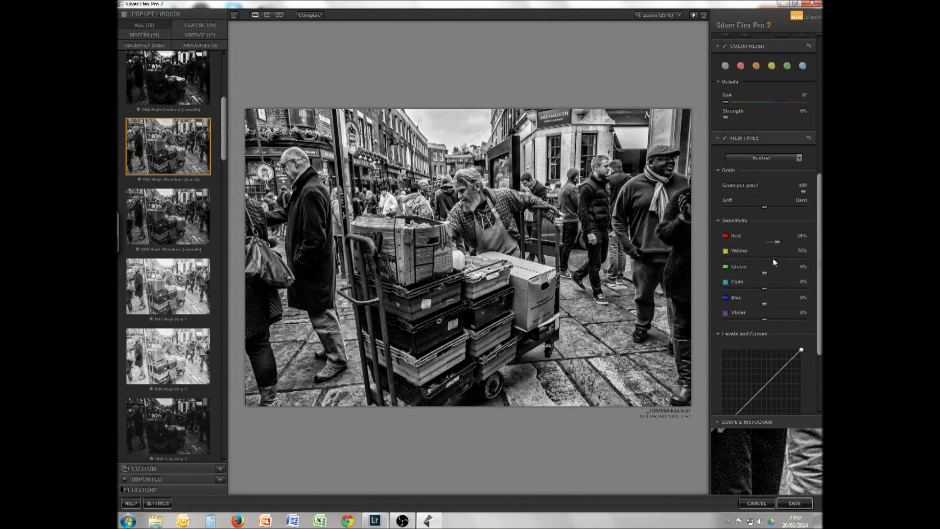
pyautogui.moveTo(761, 264); pyautogui.dragTo(747, 263)
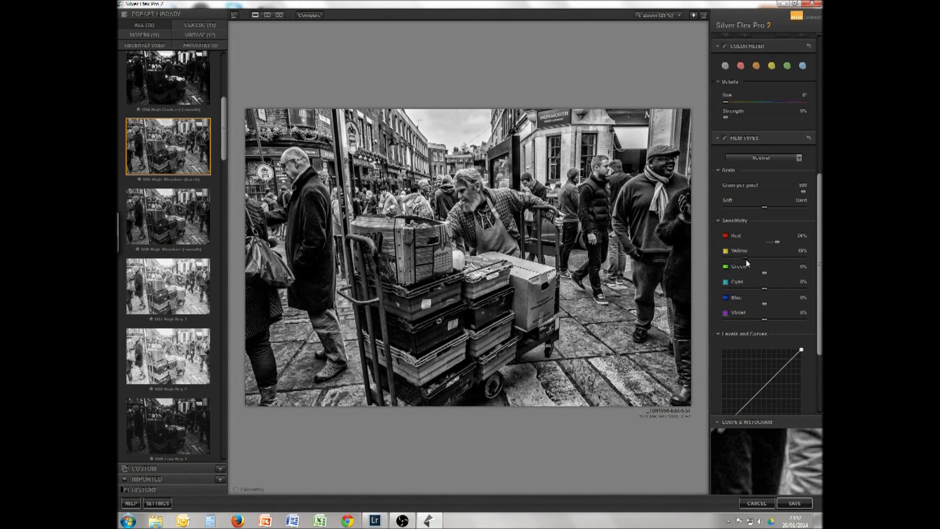
pyautogui.moveTo(736, 260); pyautogui.dragTo(724, 258)
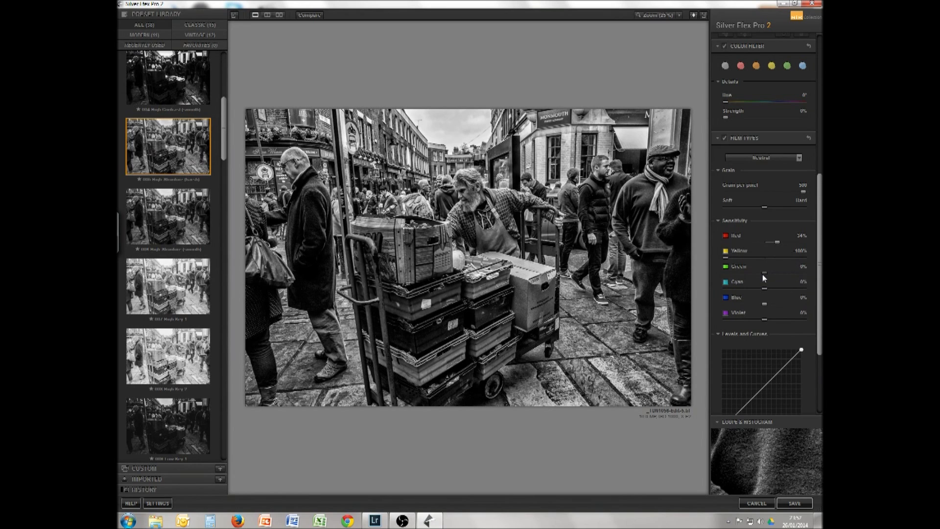
# Step: Set the film sensitivities to -100% for green, -37% for cyan and about -20% for blue, and lower violet to its minimum
pyautogui.moveTo(743, 278); pyautogui.dragTo(723, 277)
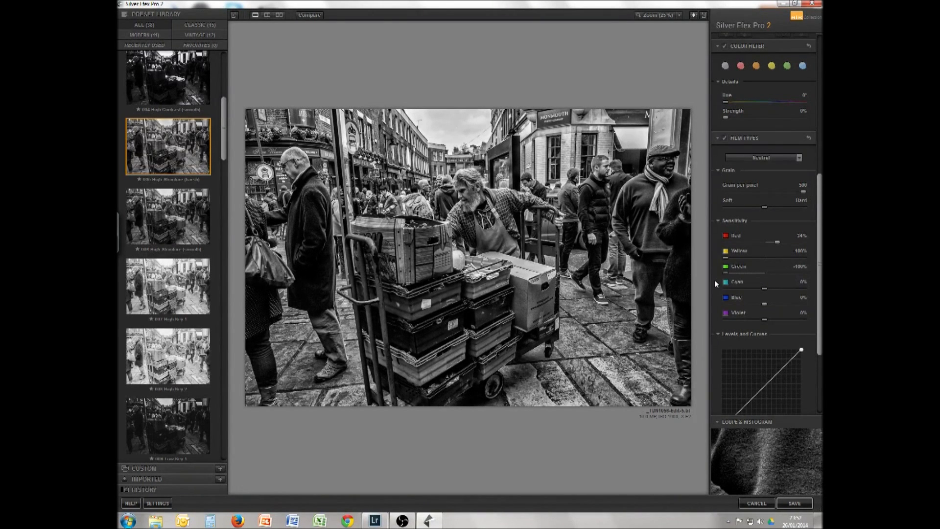
pyautogui.moveTo(767, 287); pyautogui.dragTo(740, 295)
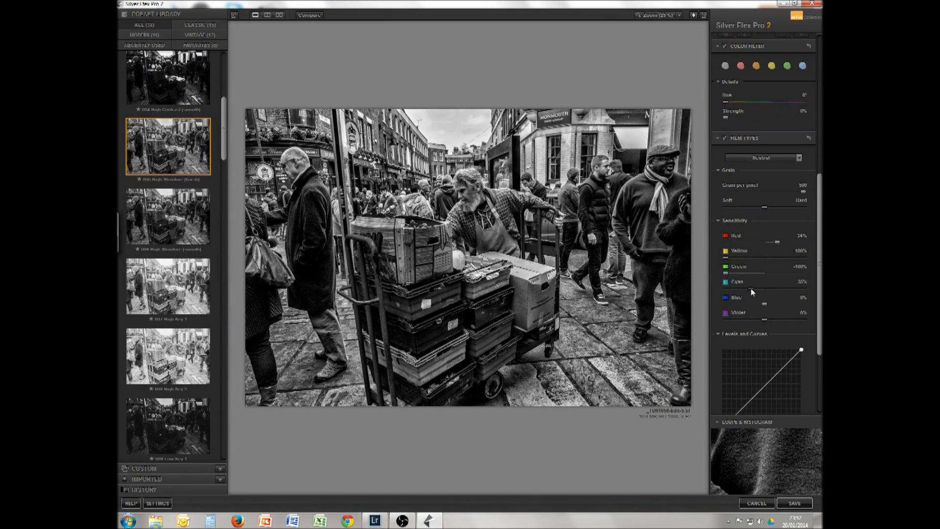
pyautogui.moveTo(741, 292)
pyautogui.mouseDown()
pyautogui.moveTo(762, 287)
pyautogui.moveTo(750, 289)
pyautogui.mouseUp()
pyautogui.moveTo(760, 305); pyautogui.dragTo(762, 304)
pyautogui.moveTo(762, 304); pyautogui.dragTo(765, 304)
pyautogui.moveTo(765, 303); pyautogui.dragTo(762, 305)
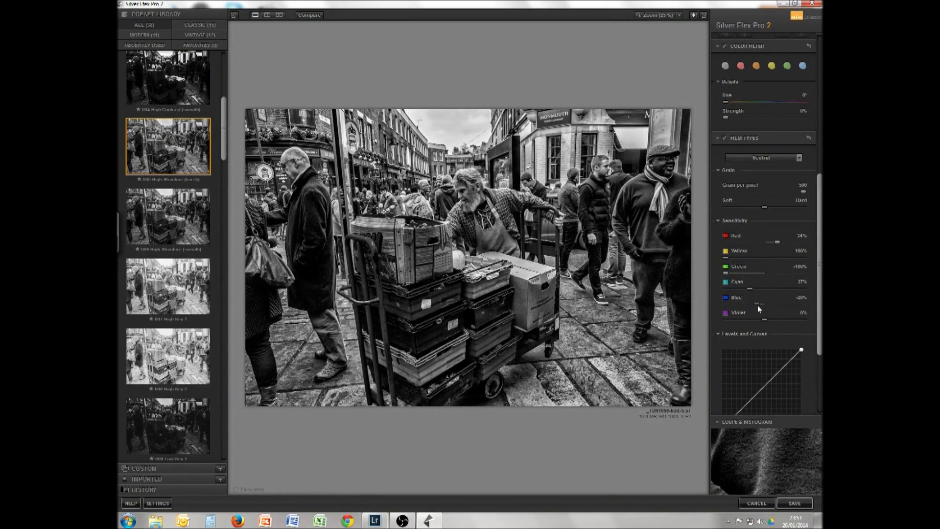
pyautogui.moveTo(766, 323); pyautogui.dragTo(714, 324)
# Step: Add a control point in the sky, lower its brightness slightly, raise its contrast and reduce its size to 6%
pyautogui.moveTo(822, 195); pyautogui.dragTo(808, 123)
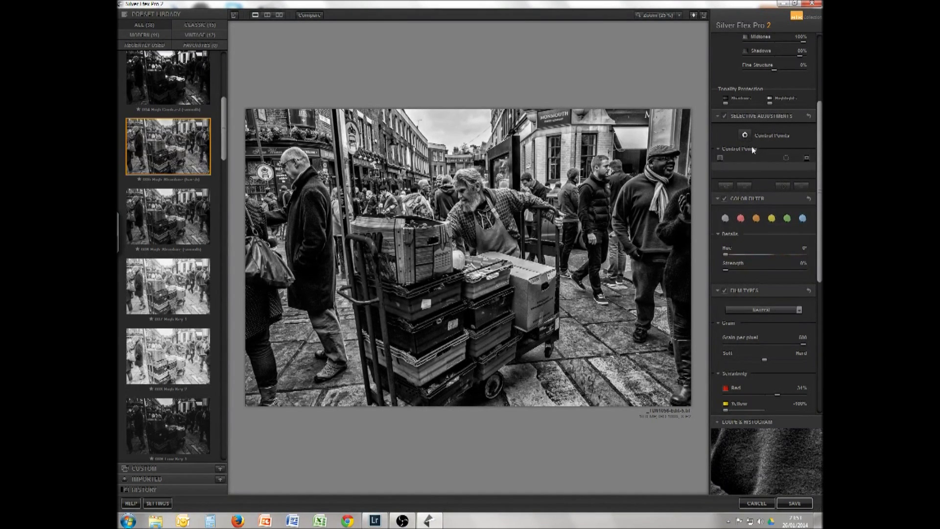
pyautogui.click(744, 136)
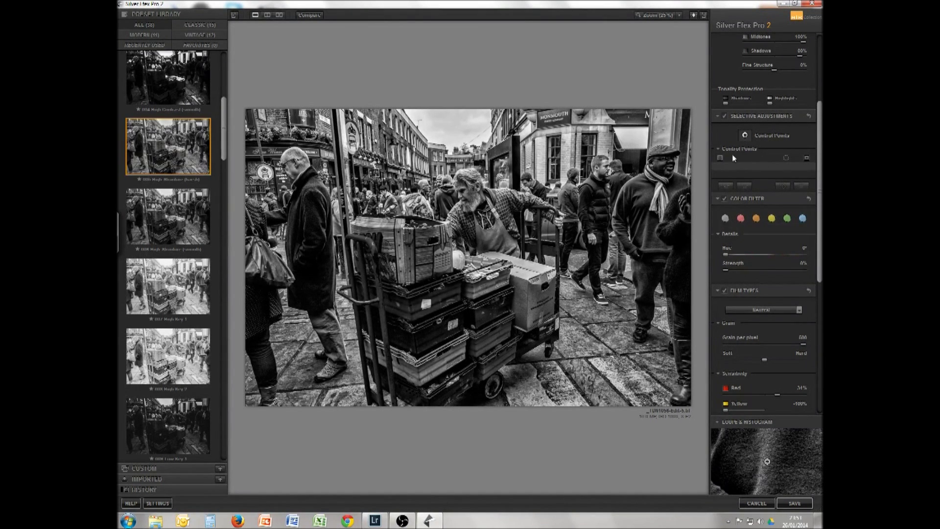
pyautogui.click(442, 122)
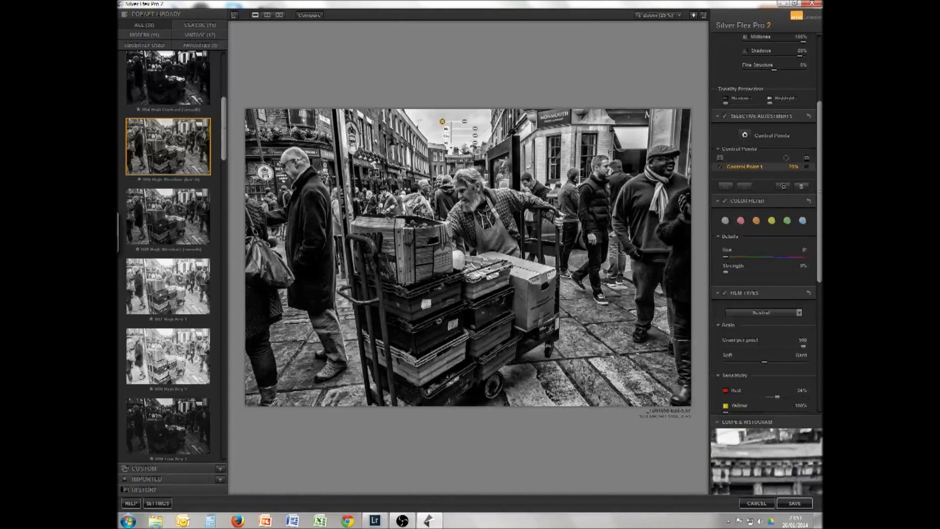
pyautogui.moveTo(474, 131); pyautogui.dragTo(471, 133)
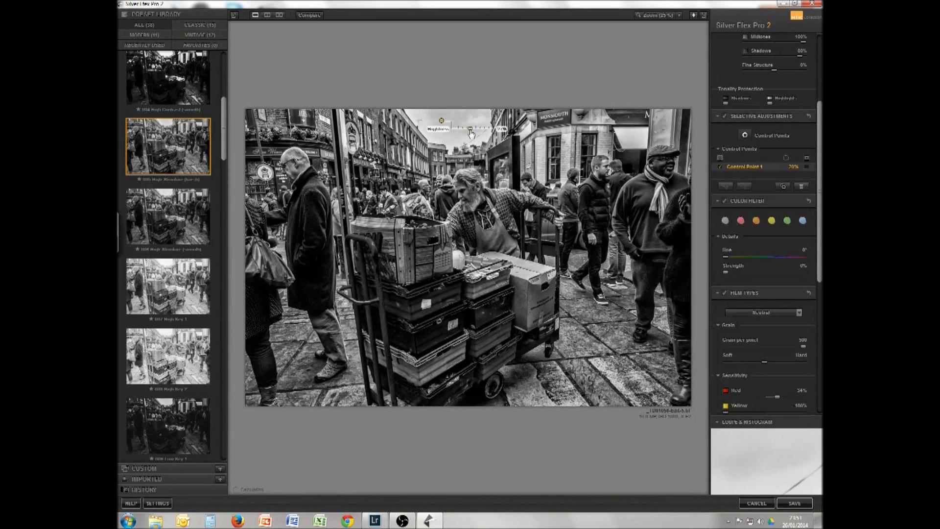
pyautogui.moveTo(476, 140); pyautogui.dragTo(483, 141)
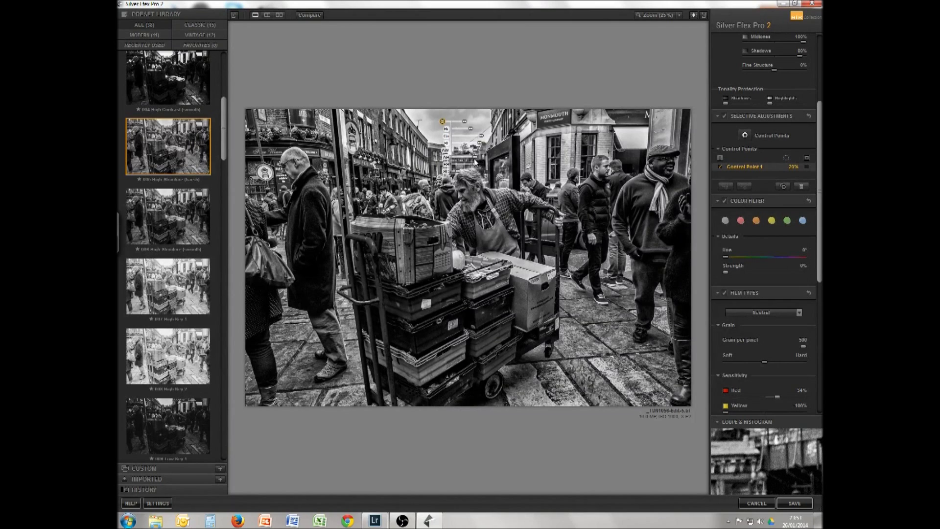
pyautogui.moveTo(472, 160)
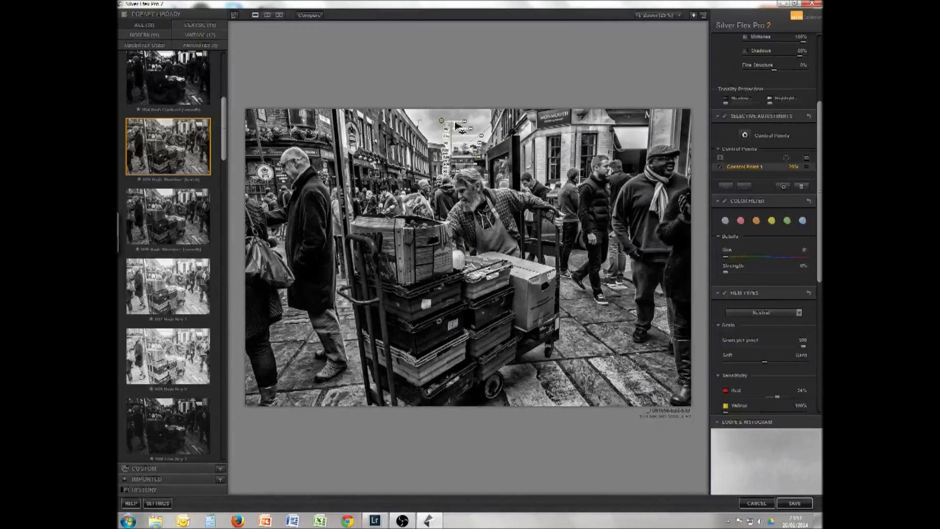
pyautogui.moveTo(465, 125); pyautogui.dragTo(460, 126)
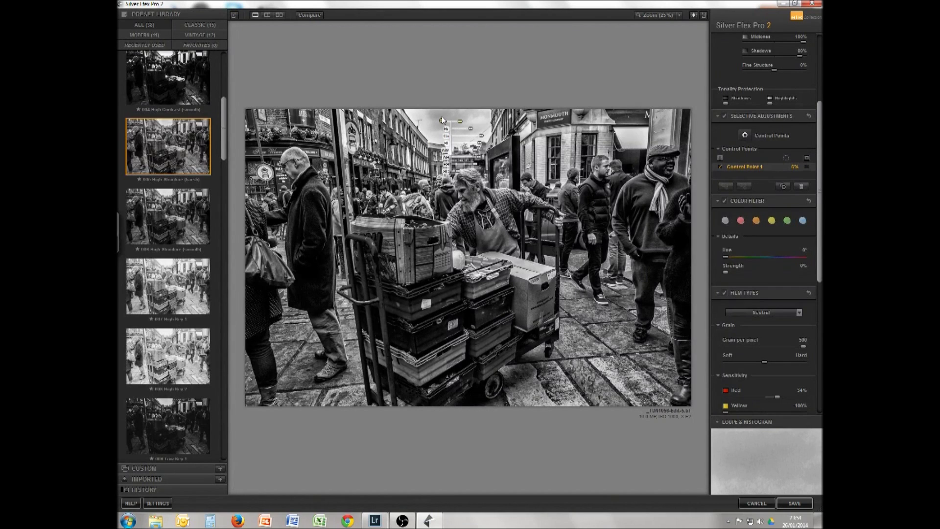
# Step: Duplicate the sky control point seven times, spreading the copies along the rooftops and across the rest of the sky
pyautogui.moveTo(443, 123)
pyautogui.mouseDown()
pyautogui.moveTo(417, 119)
pyautogui.moveTo(435, 138)
pyautogui.mouseUp()
pyautogui.click(444, 139)
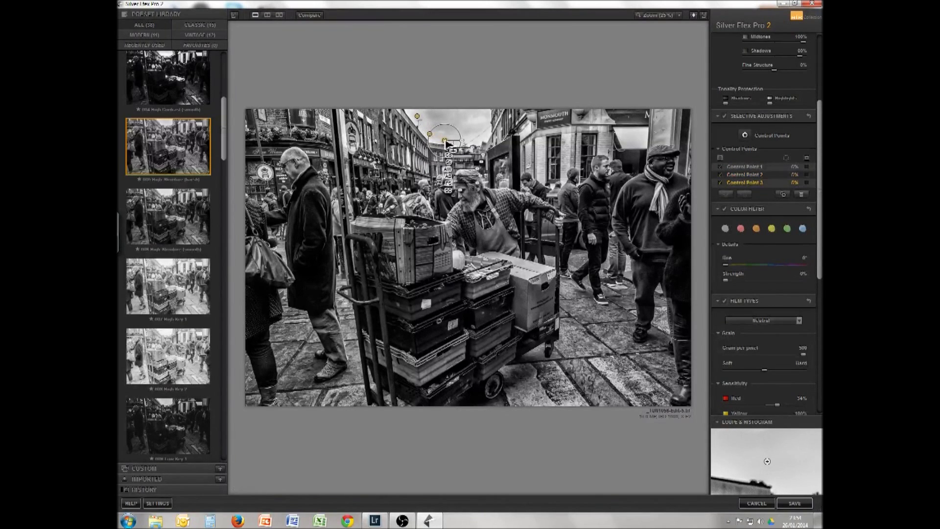
pyautogui.click(454, 145)
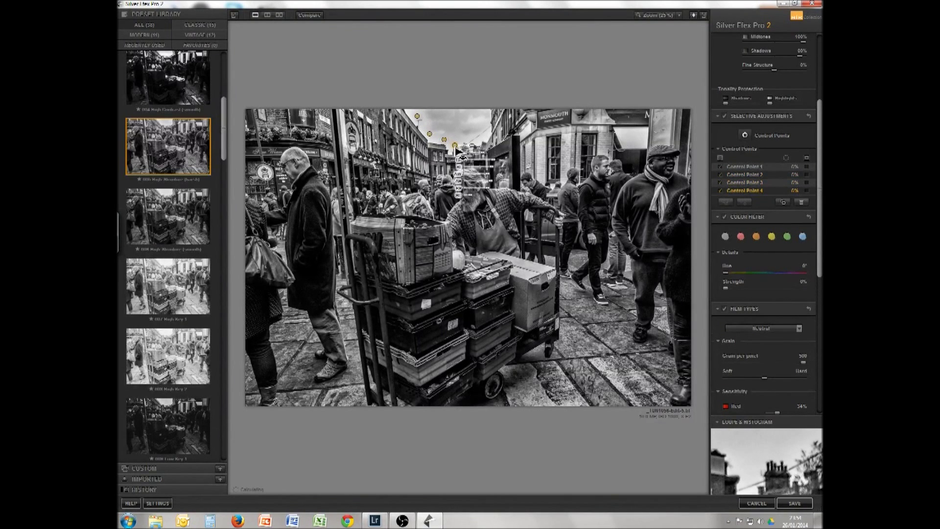
pyautogui.click(469, 145)
pyautogui.click(480, 138)
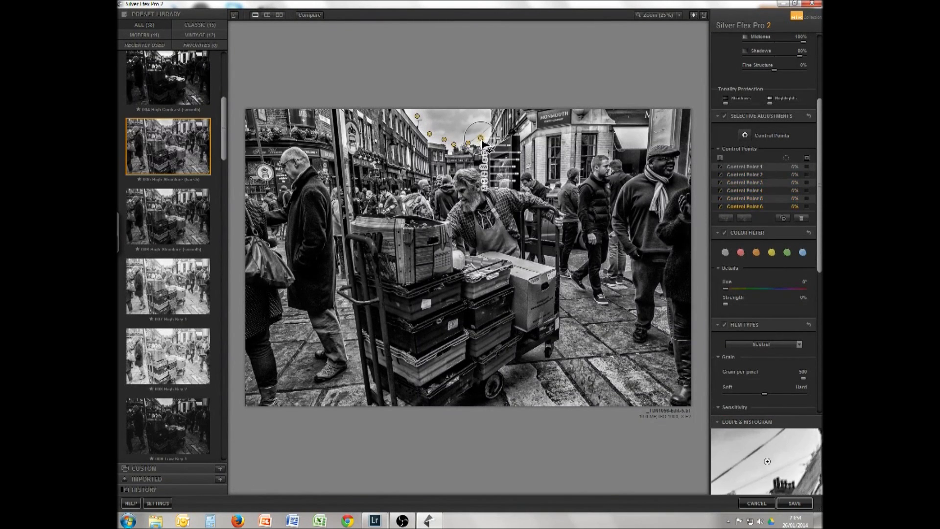
pyautogui.click(483, 121)
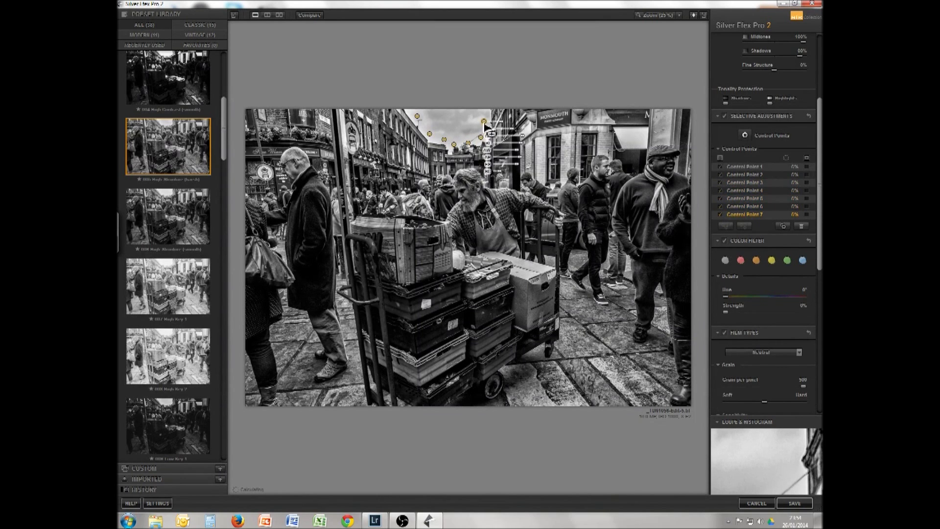
pyautogui.click(454, 119)
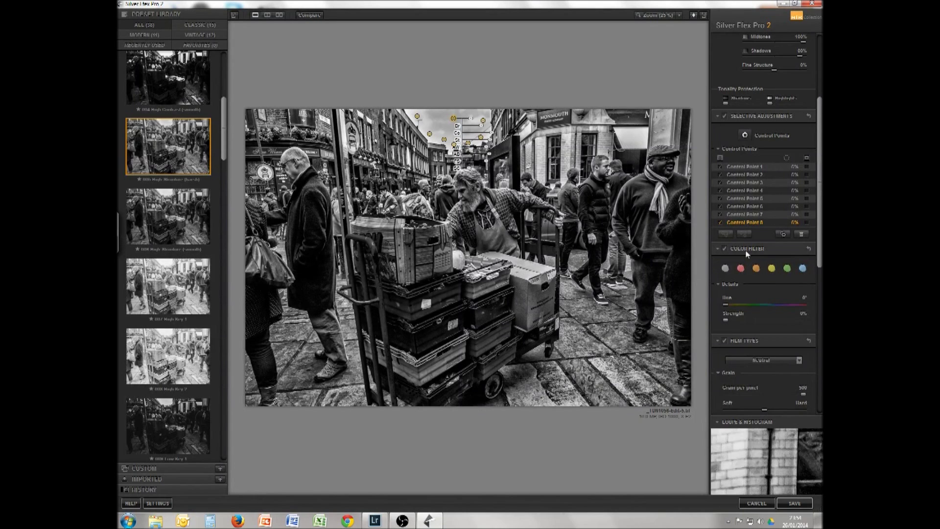
# Step: Add a control point on the pale corner building's wall, slightly lower its brightness and raise its contrast and structure
pyautogui.click(745, 135)
pyautogui.click(537, 146)
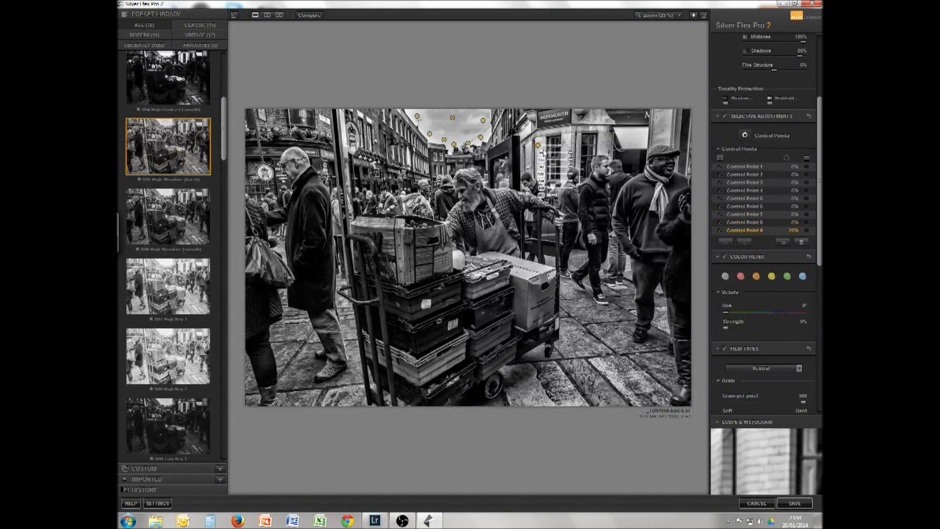
pyautogui.moveTo(570, 156); pyautogui.dragTo(566, 159)
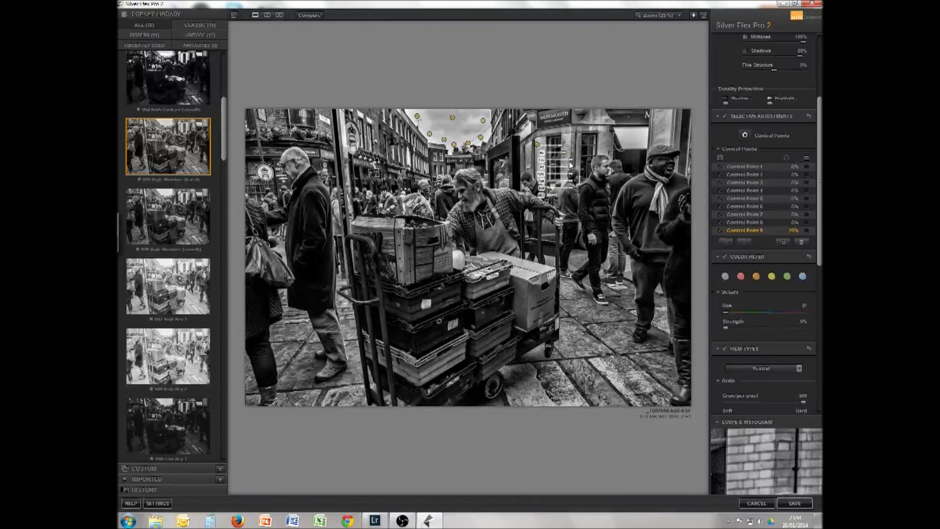
pyautogui.moveTo(570, 165); pyautogui.dragTo(578, 184)
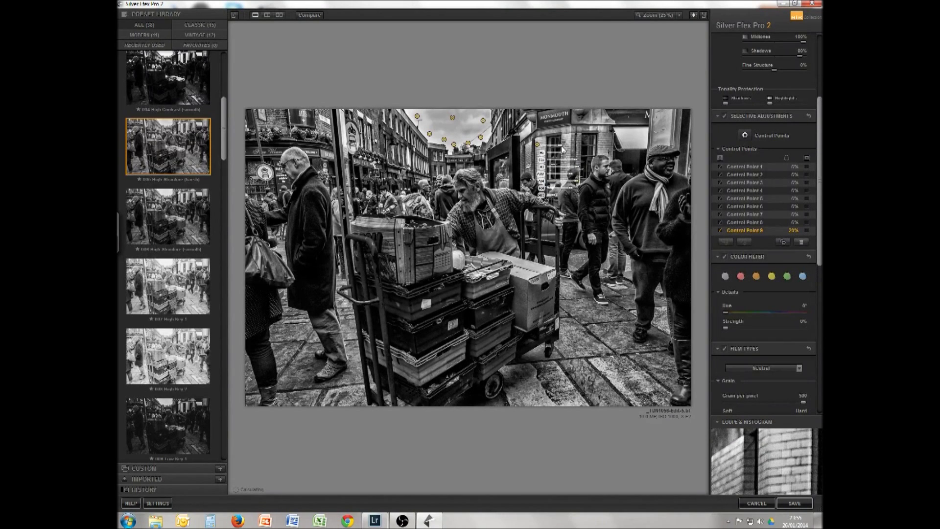
# Step: Place three copies of the wall control point along the building front at 11% size, and reduce the farthest copy to 6%
pyautogui.moveTo(561, 147); pyautogui.dragTo(637, 142)
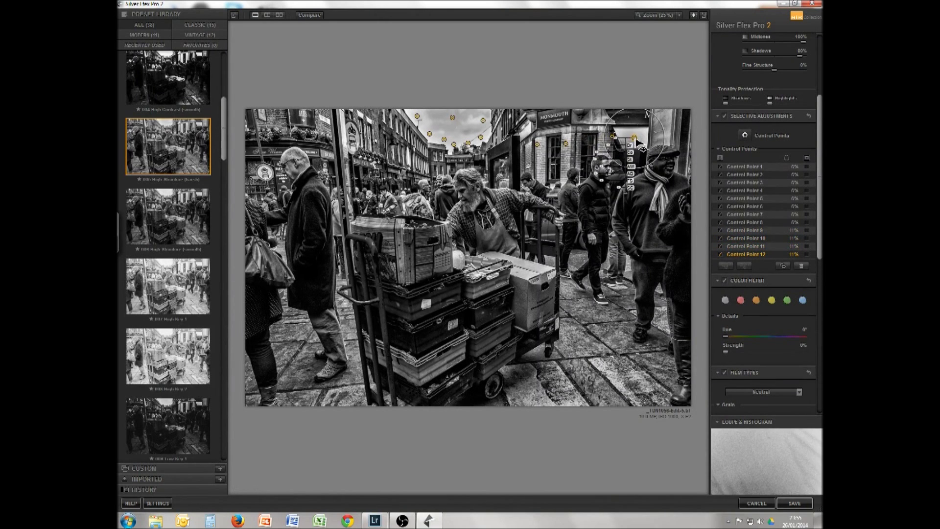
pyautogui.click(615, 138)
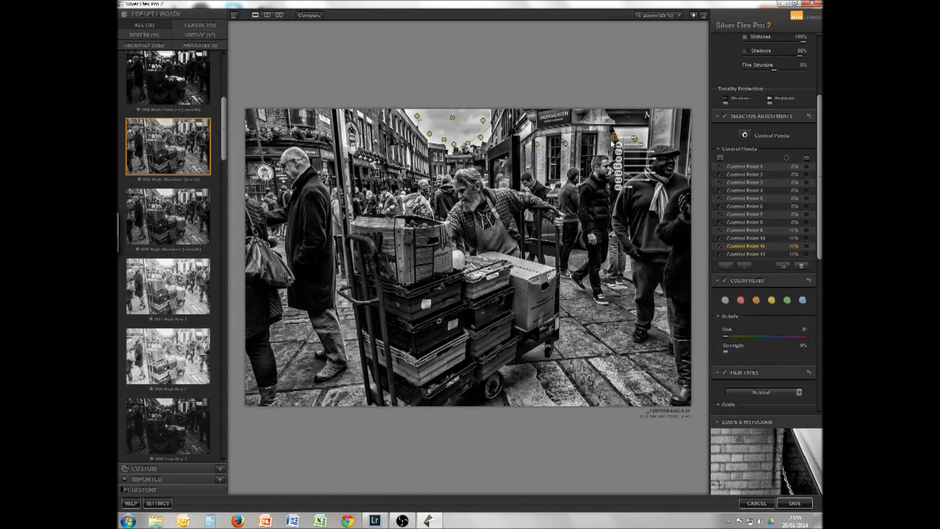
pyautogui.moveTo(614, 139); pyautogui.dragTo(601, 140)
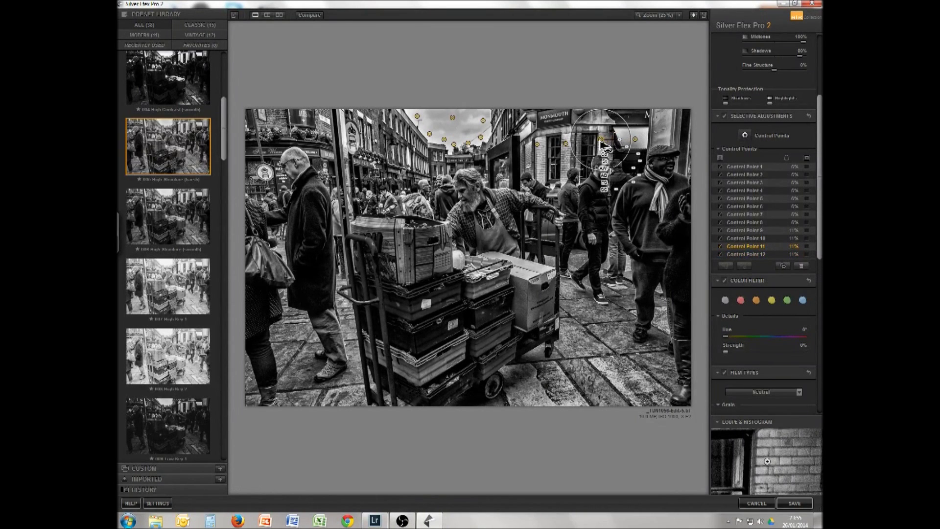
pyautogui.click(635, 139)
pyautogui.moveTo(618, 144); pyautogui.dragTo(611, 145)
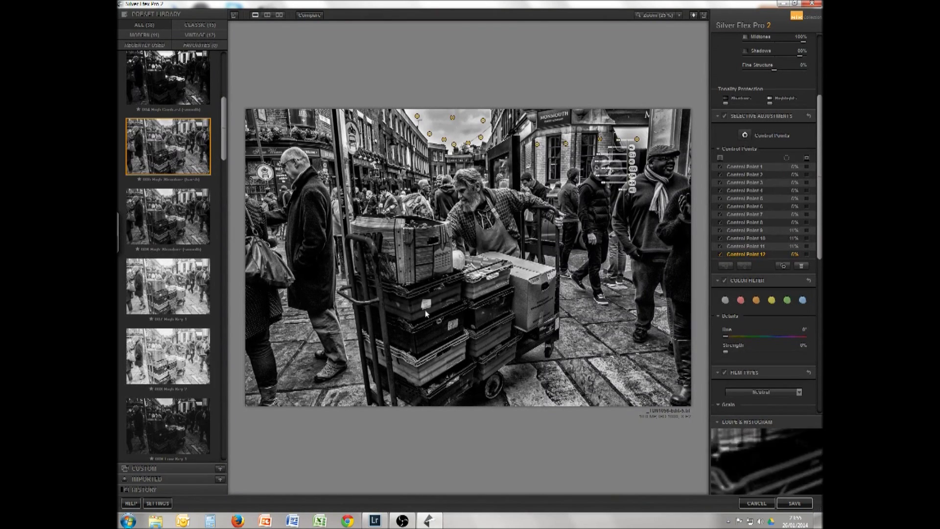
# Step: Add a control point on the bearded trader's face, set its size to 6% and fine-tune its brightness and structure
pyautogui.click(745, 135)
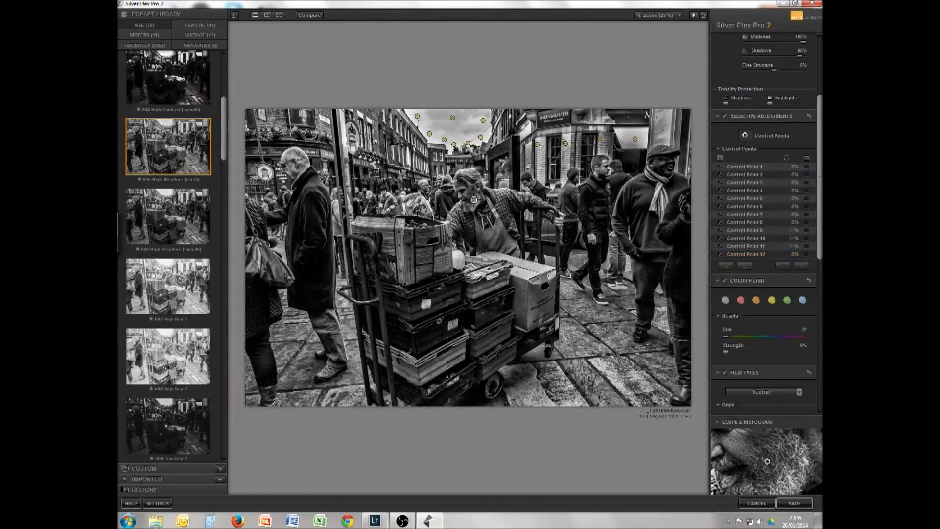
pyautogui.click(473, 195)
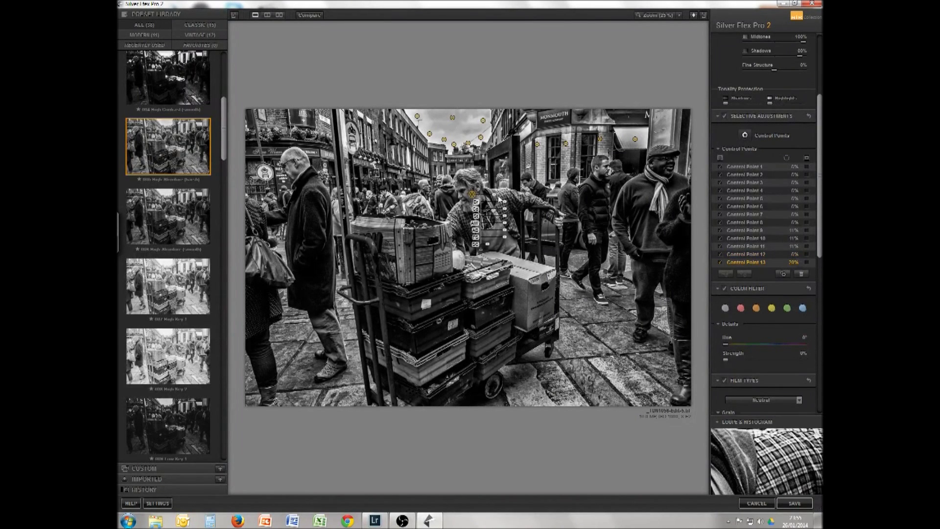
pyautogui.moveTo(499, 198); pyautogui.dragTo(492, 198)
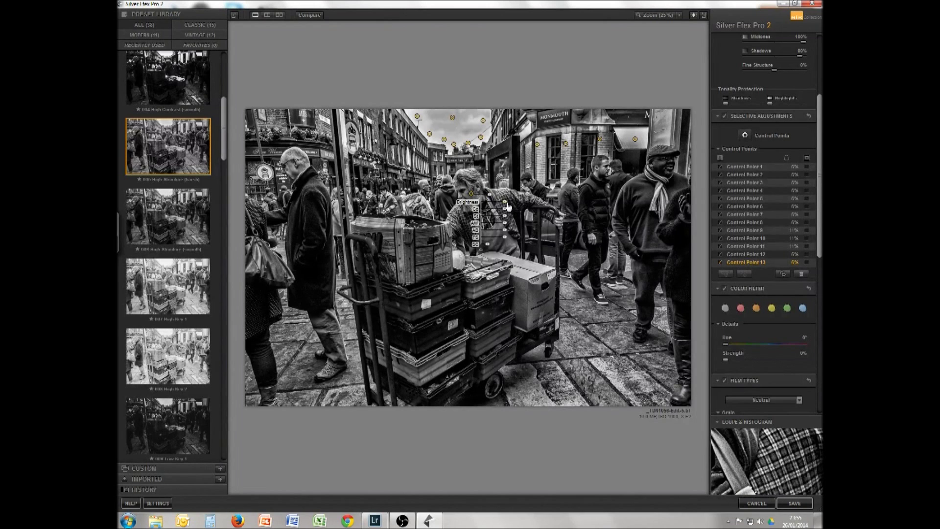
pyautogui.moveTo(505, 223)
pyautogui.mouseDown()
pyautogui.moveTo(514, 225)
pyautogui.moveTo(507, 235)
pyautogui.moveTo(507, 214)
pyautogui.moveTo(512, 221)
pyautogui.mouseUp()
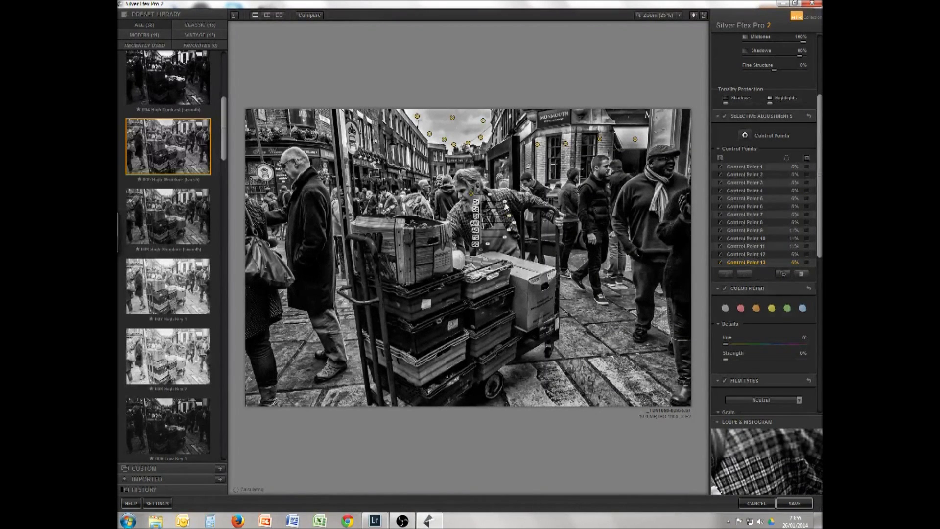
pyautogui.moveTo(506, 207); pyautogui.dragTo(506, 206)
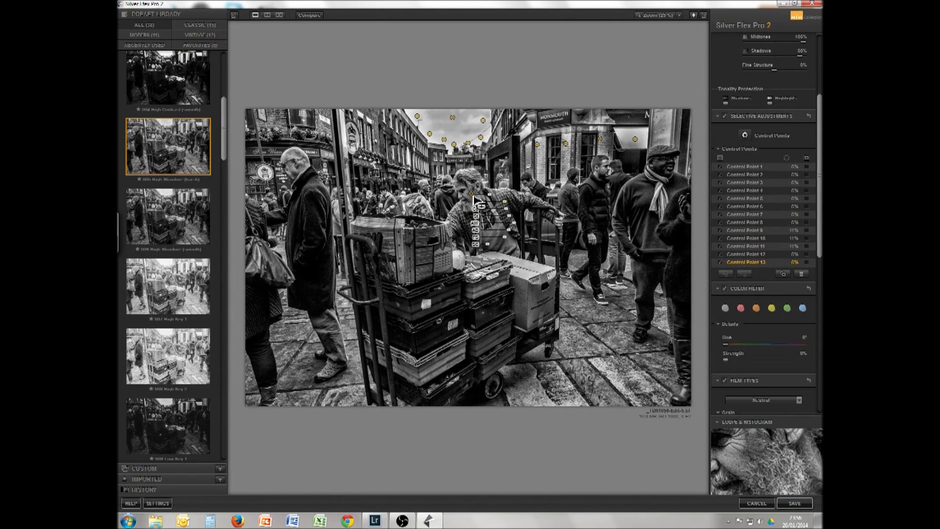
# Step: Duplicate the face control point four times onto the trader's checked shirt and apron
pyautogui.moveTo(473, 196); pyautogui.dragTo(498, 231)
pyautogui.click(482, 241)
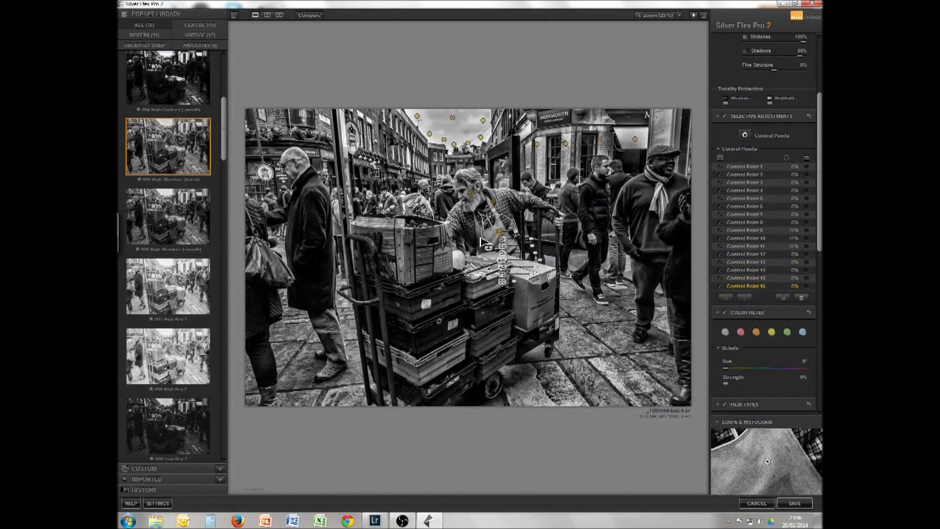
pyautogui.click(463, 235)
pyautogui.moveTo(464, 235); pyautogui.dragTo(511, 229)
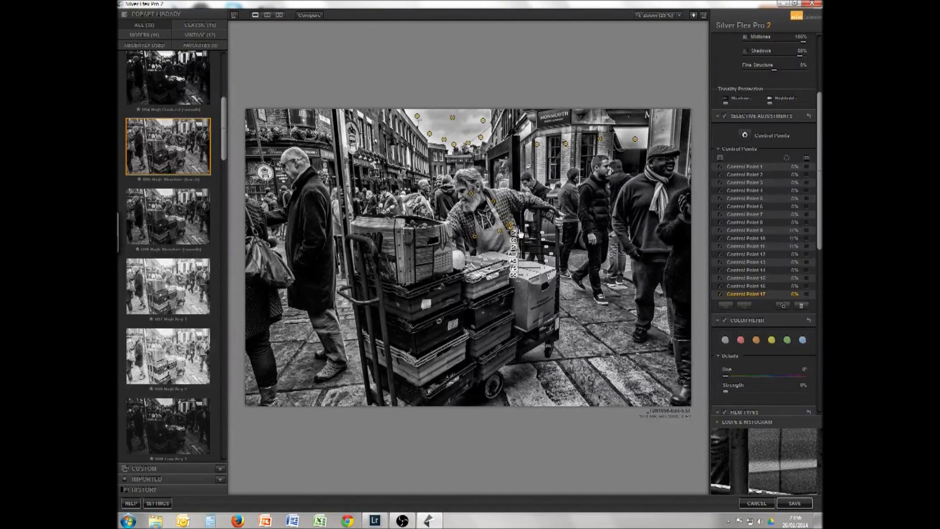
# Step: Place further control point copies on the stacked crates and the foreground paving on both sides of the trolley, reducing the paving points' size
pyautogui.moveTo(509, 226); pyautogui.dragTo(339, 397)
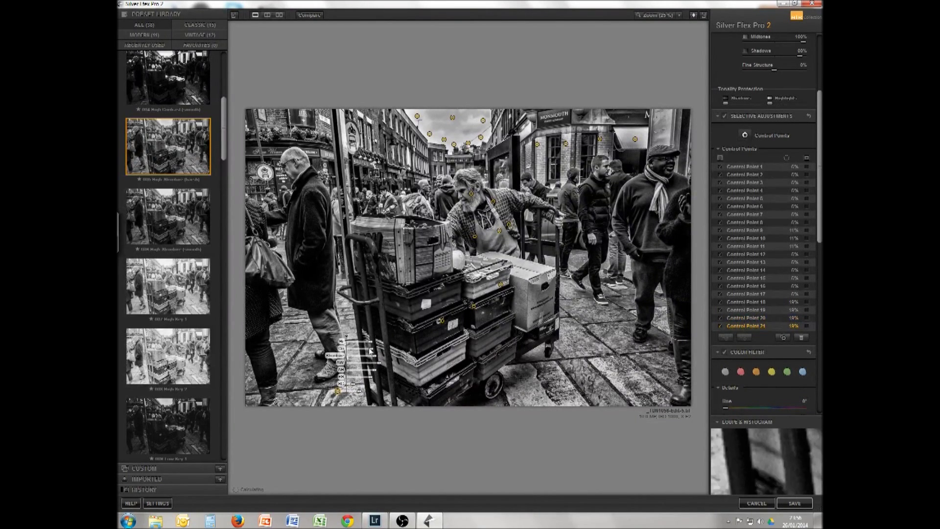
pyautogui.moveTo(359, 396); pyautogui.dragTo(354, 396)
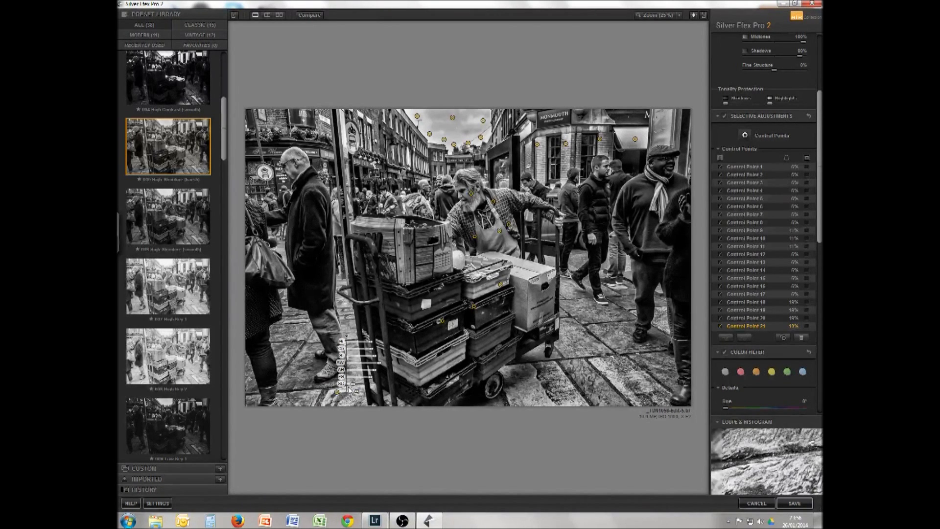
pyautogui.moveTo(338, 391); pyautogui.dragTo(547, 391)
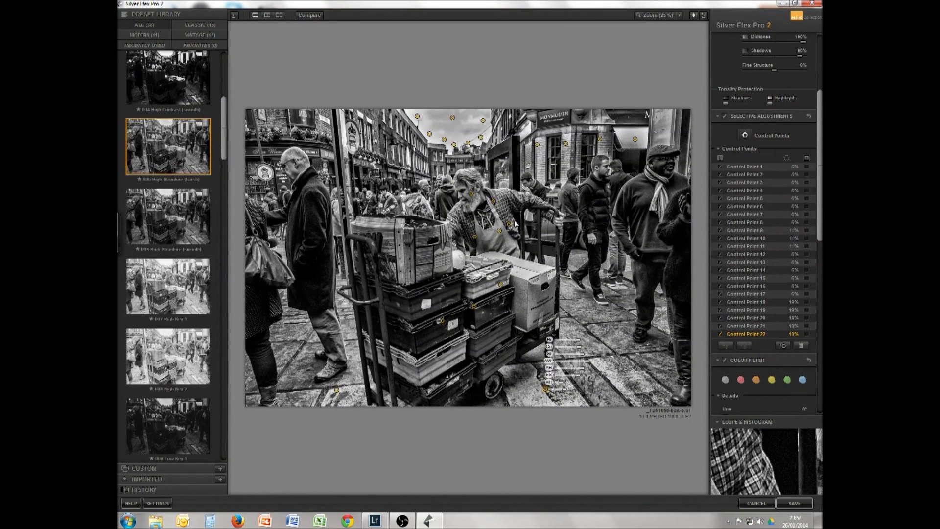
# Step: Add a control point on the pub front behind the grey-haired man, fine-tune its tonal settings and copy it down to the paving beside his legs
pyautogui.click(745, 135)
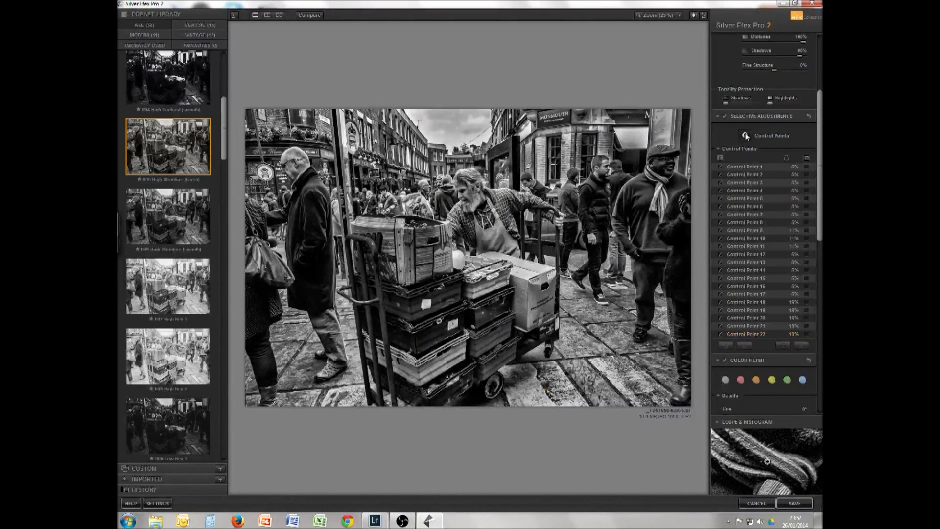
pyautogui.click(275, 132)
pyautogui.moveTo(297, 135); pyautogui.dragTo(312, 155)
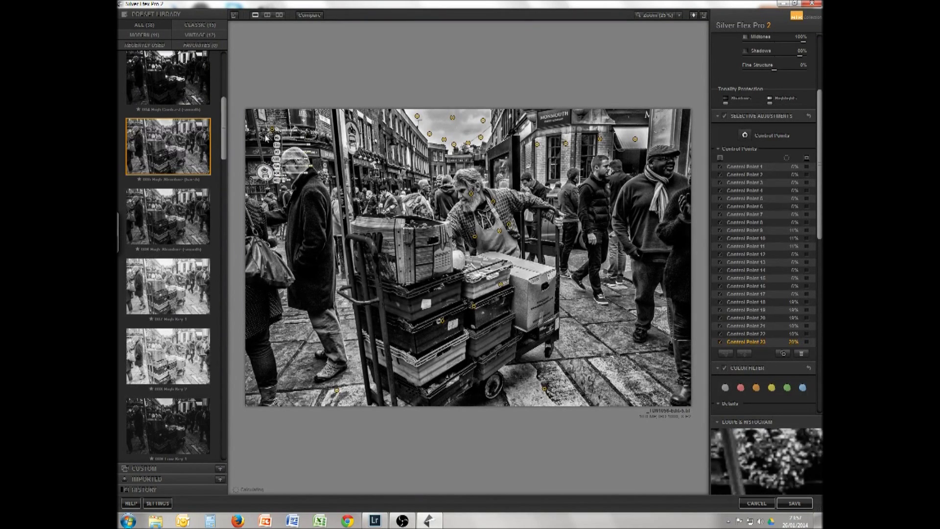
pyautogui.moveTo(273, 132); pyautogui.dragTo(288, 316)
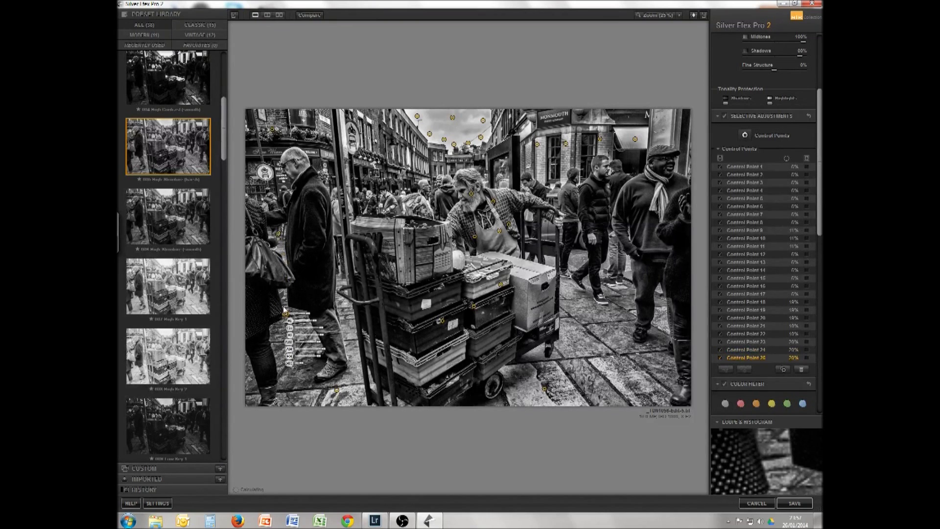
# Step: Copy the paving control point onto the ground around the legs of the man in the cap and behind him
pyautogui.moveTo(285, 311); pyautogui.dragTo(661, 316)
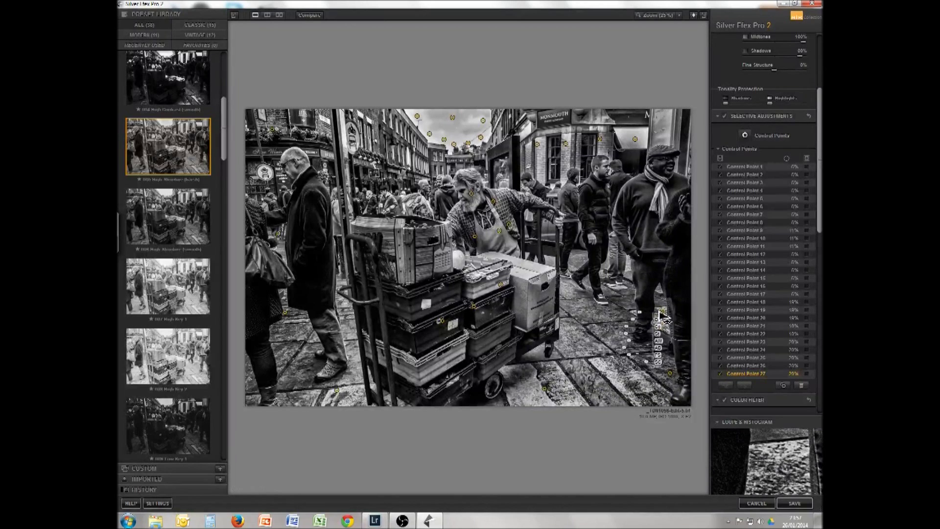
pyautogui.moveTo(662, 315); pyautogui.dragTo(625, 282)
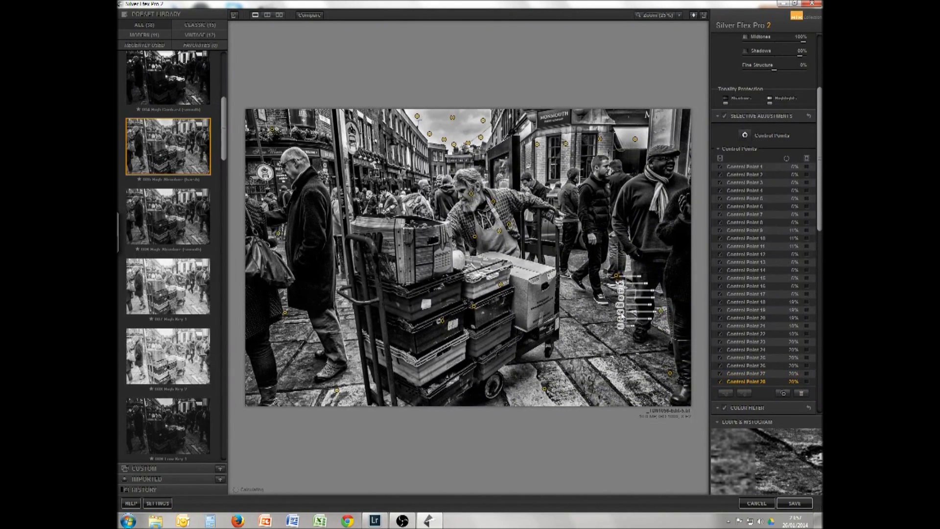
pyautogui.click(621, 335)
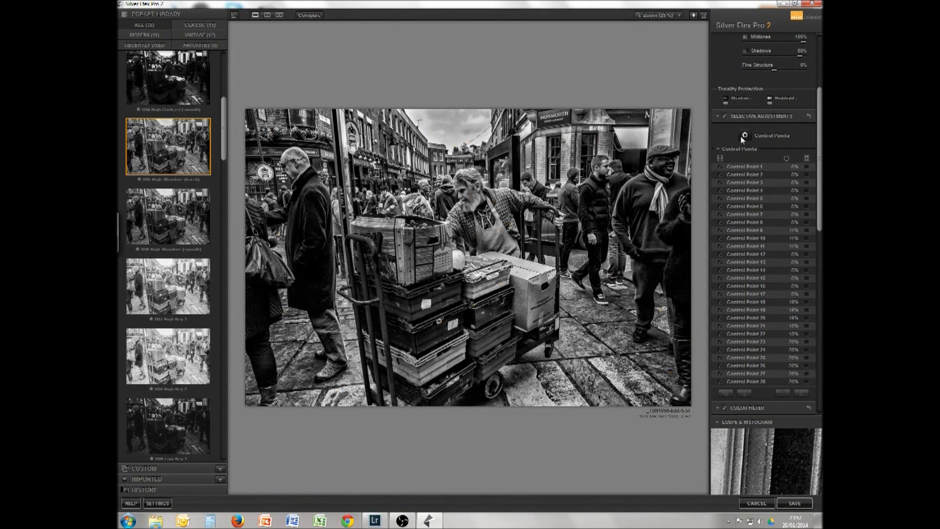
# Step: Add a control point on the round road sign behind the grey-haired man and reduce its size to 4%
pyautogui.click(265, 175)
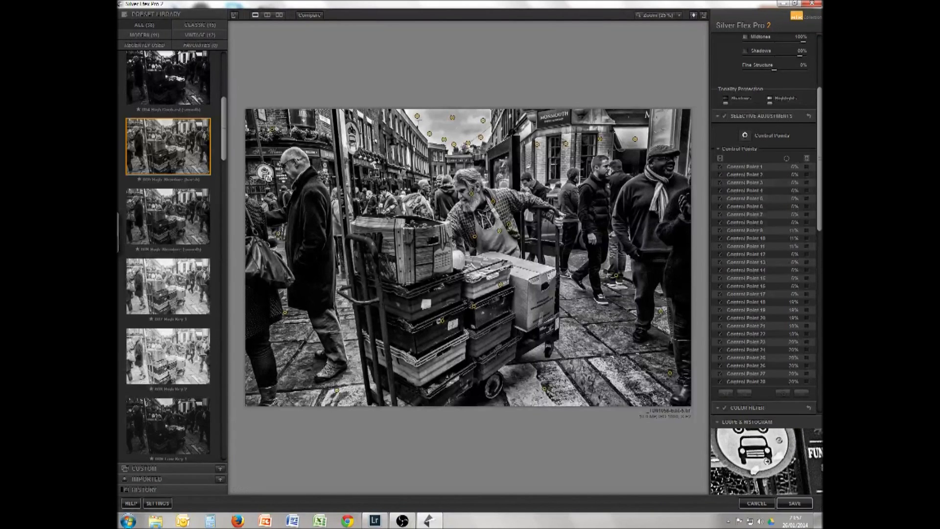
pyautogui.click(289, 181)
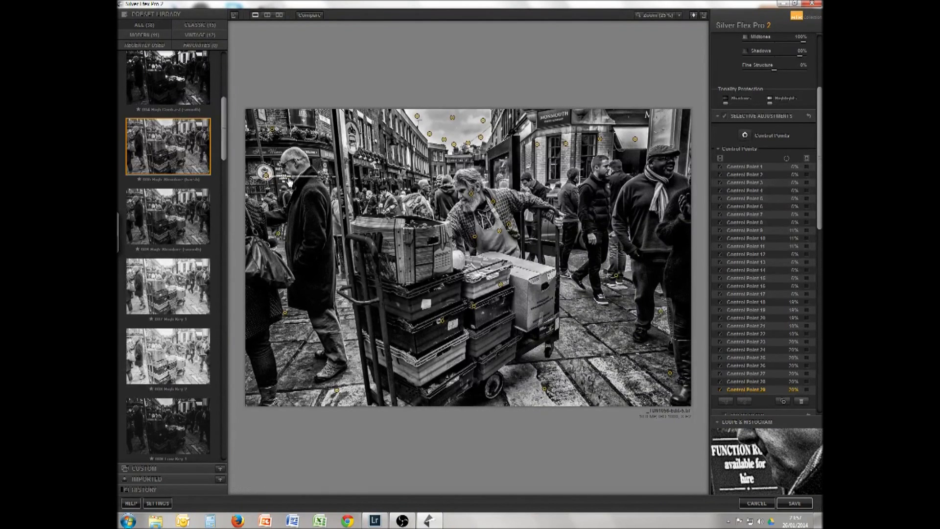
pyautogui.moveTo(289, 181); pyautogui.dragTo(293, 187)
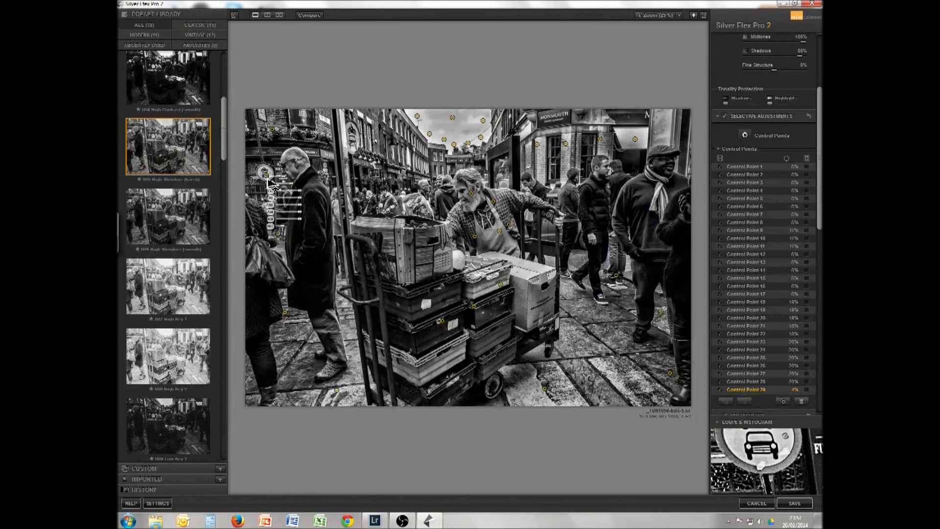
# Step: Set the global brightness to 11% and the global contrast to 22%
pyautogui.moveTo(816, 100); pyautogui.dragTo(815, 48)
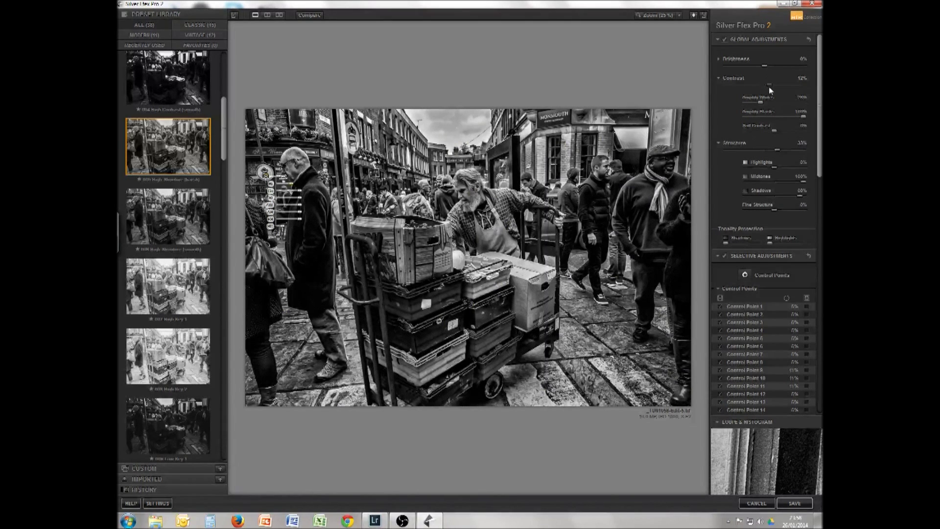
pyautogui.moveTo(765, 65); pyautogui.dragTo(775, 68)
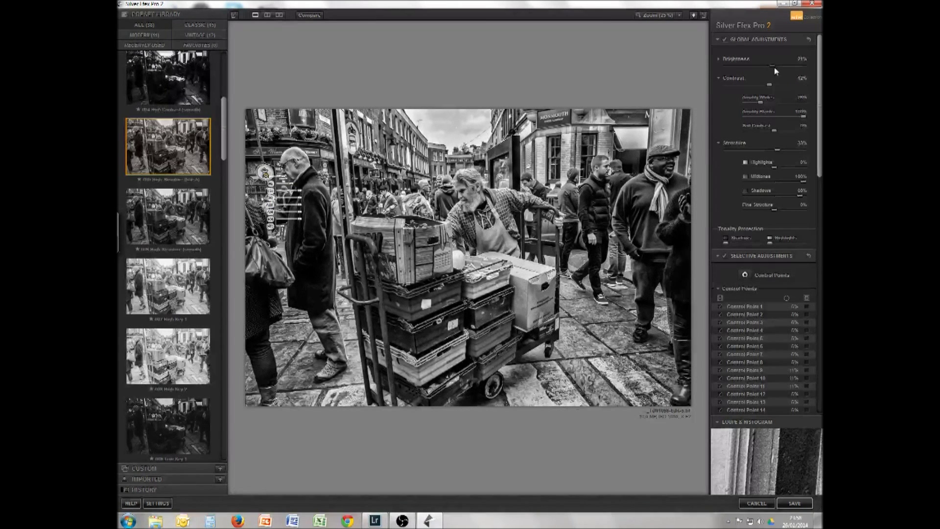
pyautogui.moveTo(773, 69); pyautogui.dragTo(771, 69)
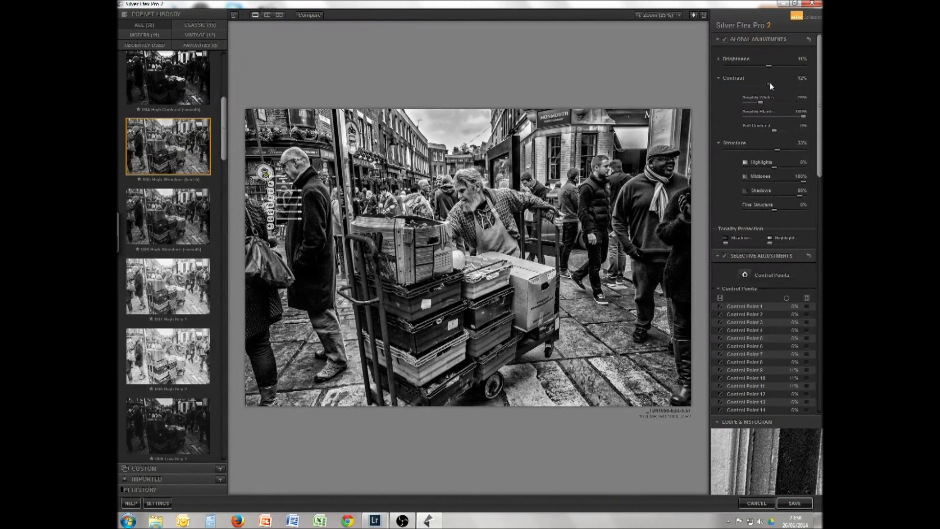
pyautogui.moveTo(774, 86); pyautogui.dragTo(773, 82)
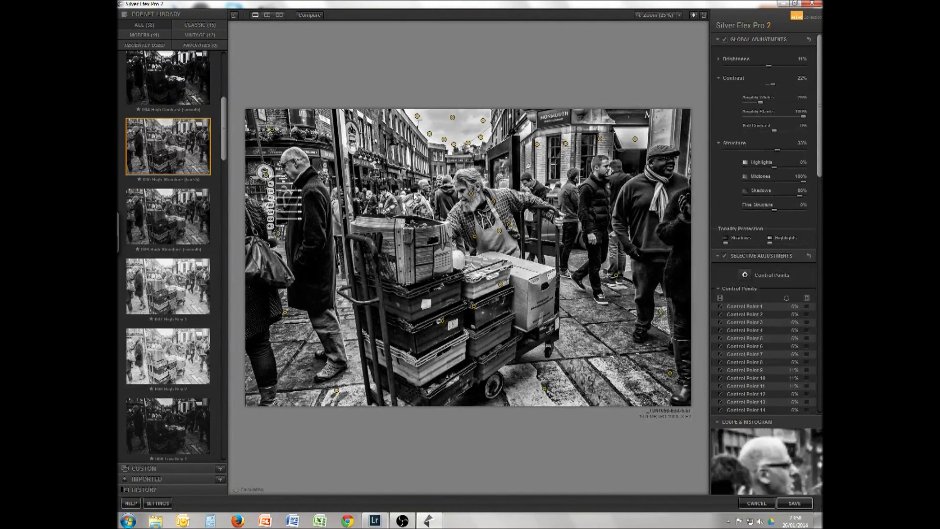
# Step: Add and adjust a control point on the background crowd above the stacked crates, and save the conversion back to Lightroom
pyautogui.click(747, 275)
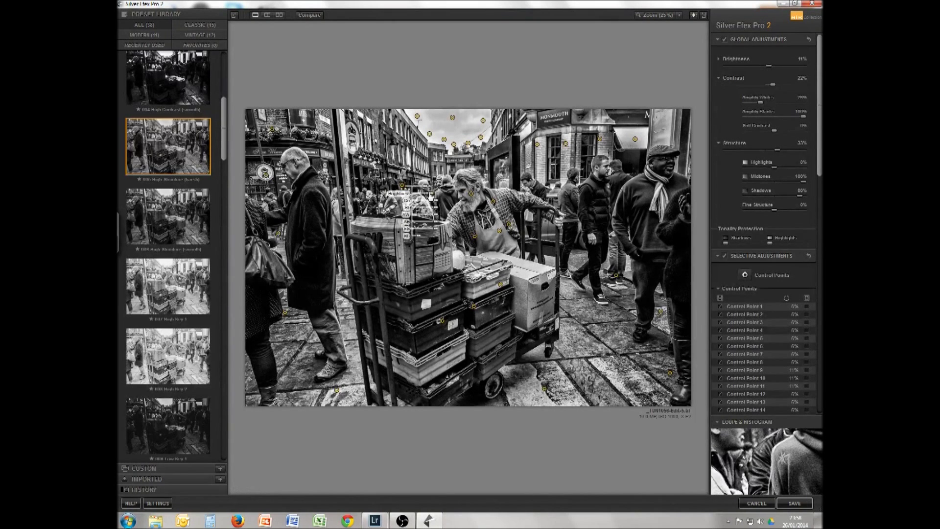
pyautogui.moveTo(406, 194); pyautogui.dragTo(436, 201)
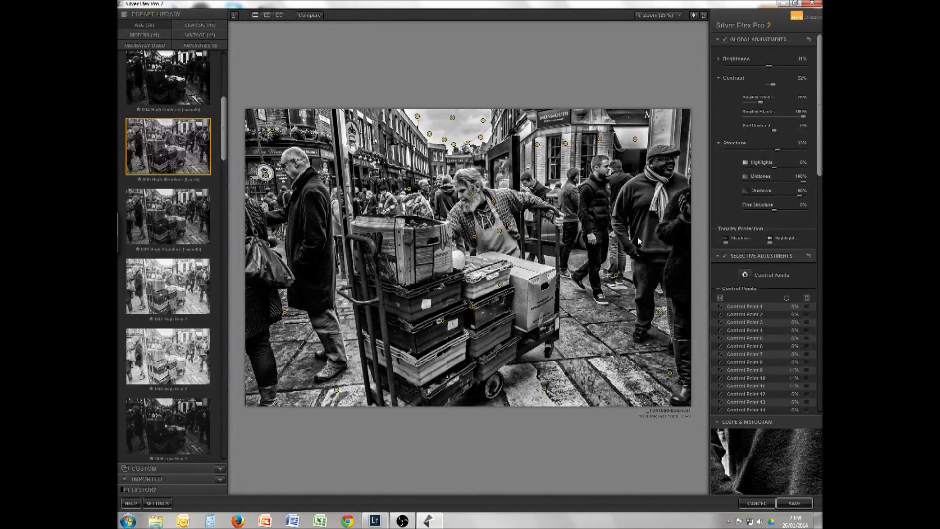
pyautogui.click(801, 504)
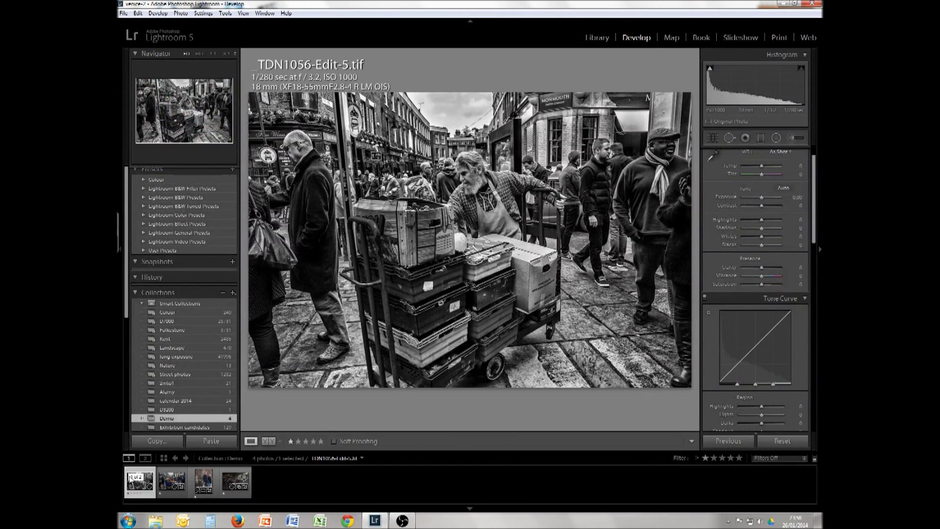
# Step: Compare the black-and-white TDN1056-Edit-5.tif with the colour original TDN1056.RAF
pyautogui.click(132, 477)
pyautogui.click(132, 477)
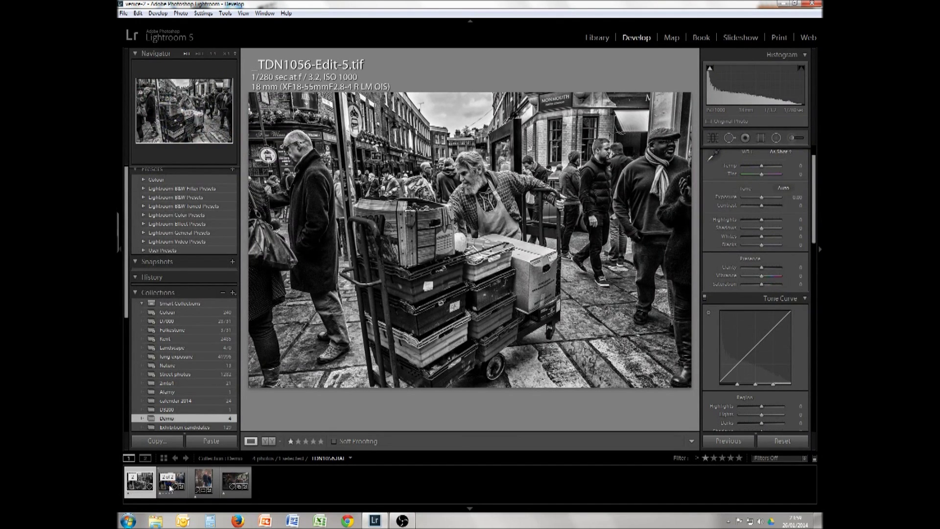
pyautogui.click(165, 487)
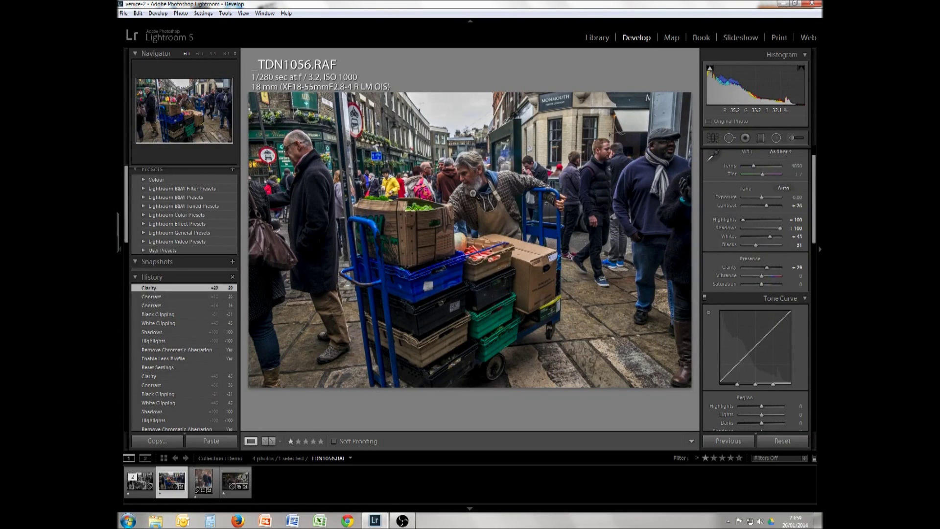
pyautogui.click(142, 482)
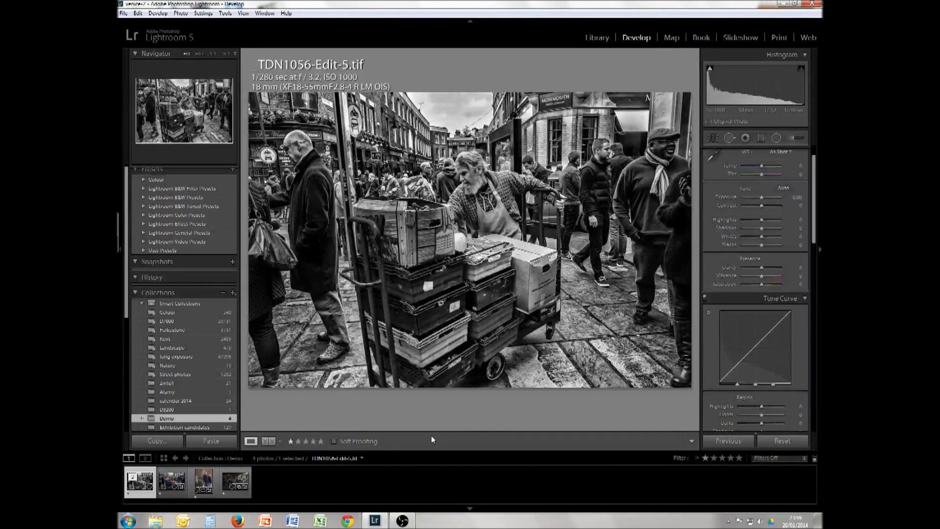
# Step: Open TDN1065.RAF of the two men at the brick wall and reset its develop settings
pyautogui.click(202, 478)
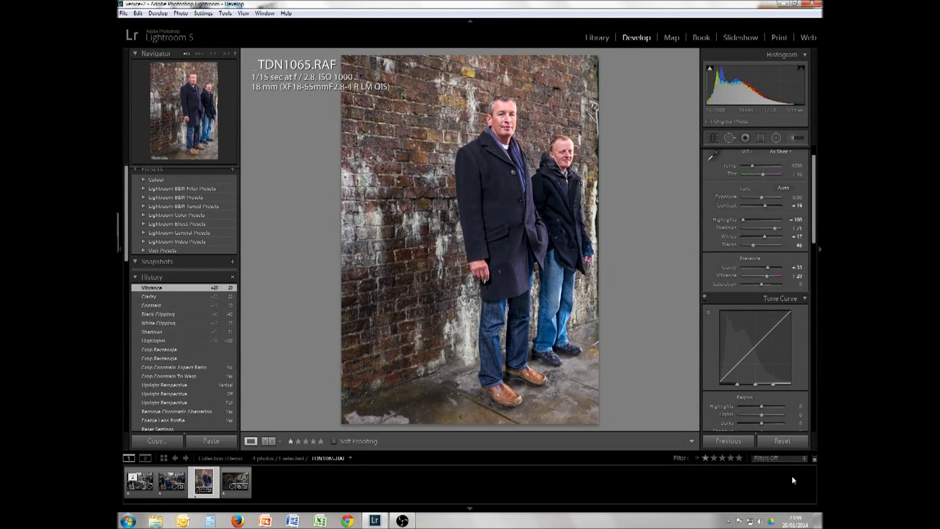
pyautogui.click(789, 442)
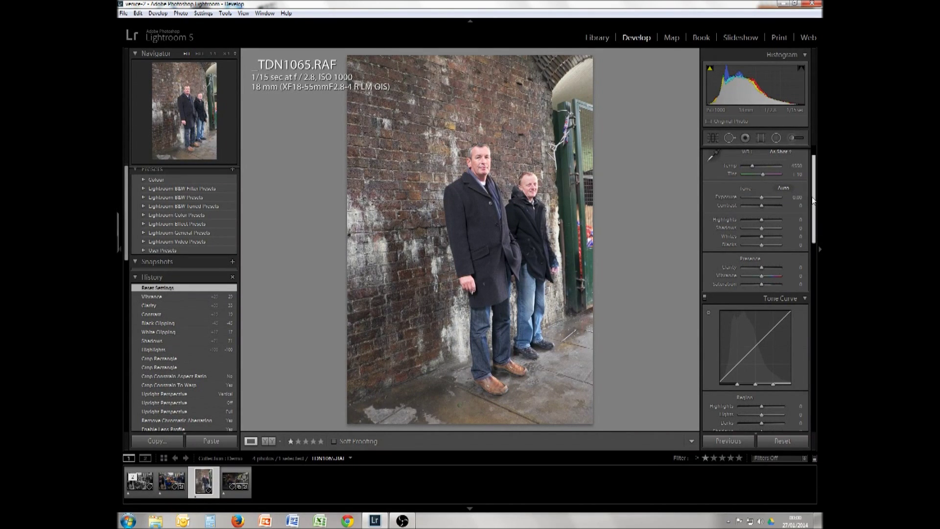
# Step: Enable lens profile corrections and chromatic aberration removal for the photo
pyautogui.scroll(-3, 817, 215)
pyautogui.moveTo(819, 216); pyautogui.dragTo(816, 345)
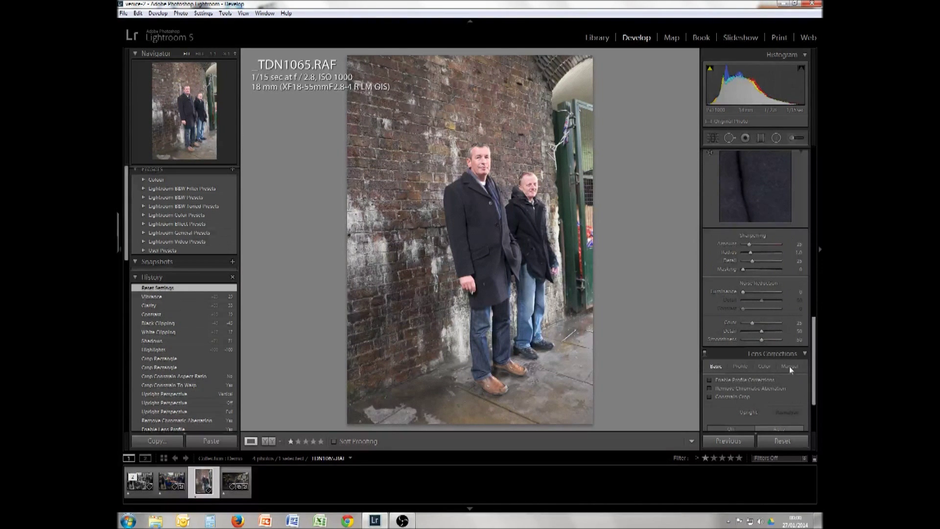
pyautogui.click(768, 381)
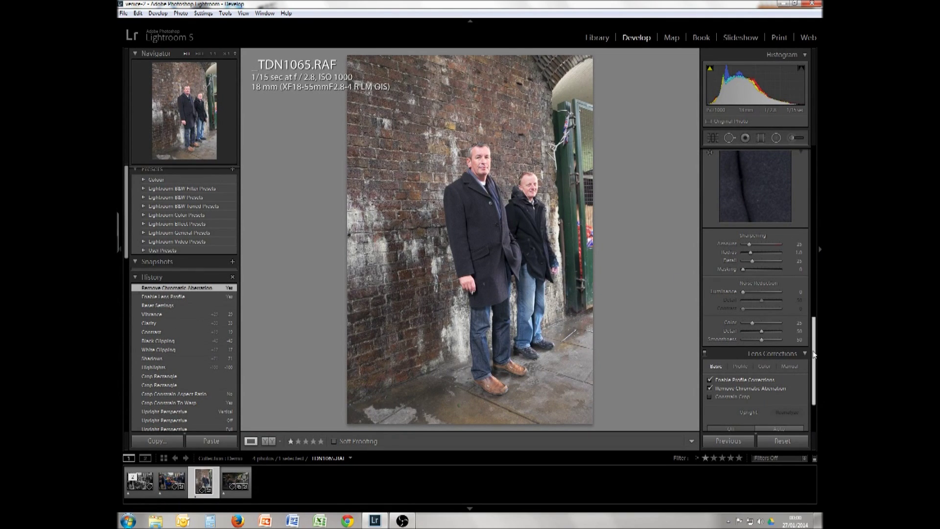
# Step: Apply the Vertical Upright perspective correction and constrain the crop to the corrected image
pyautogui.moveTo(814, 353); pyautogui.dragTo(813, 379)
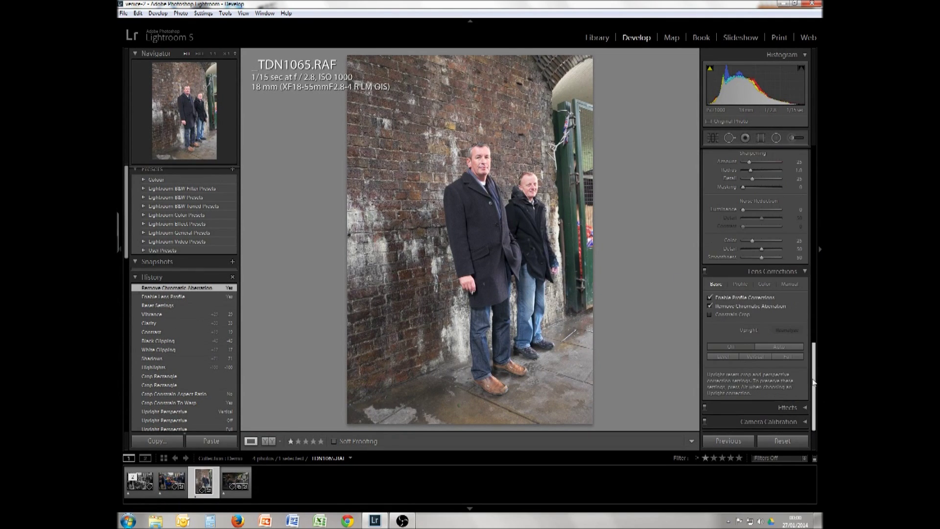
pyautogui.click(755, 355)
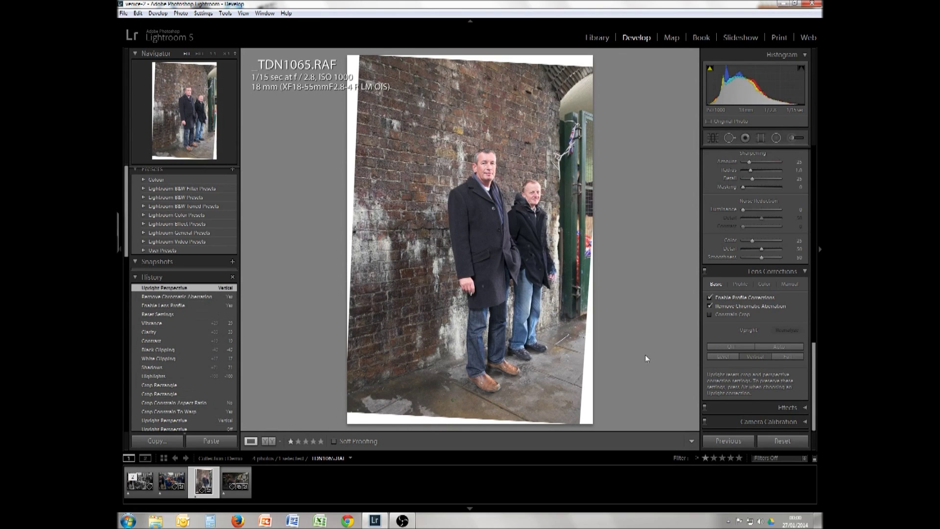
pyautogui.click(728, 315)
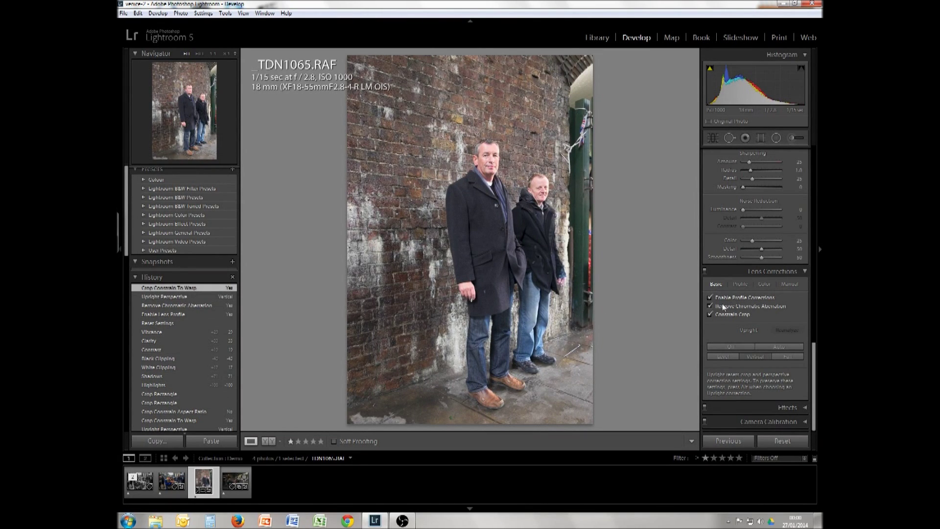
# Step: Crop the photo with an unlocked aspect ratio, trimming the green gate side and the wall area above the men's heads
pyautogui.moveTo(814, 350); pyautogui.dragTo(787, 147)
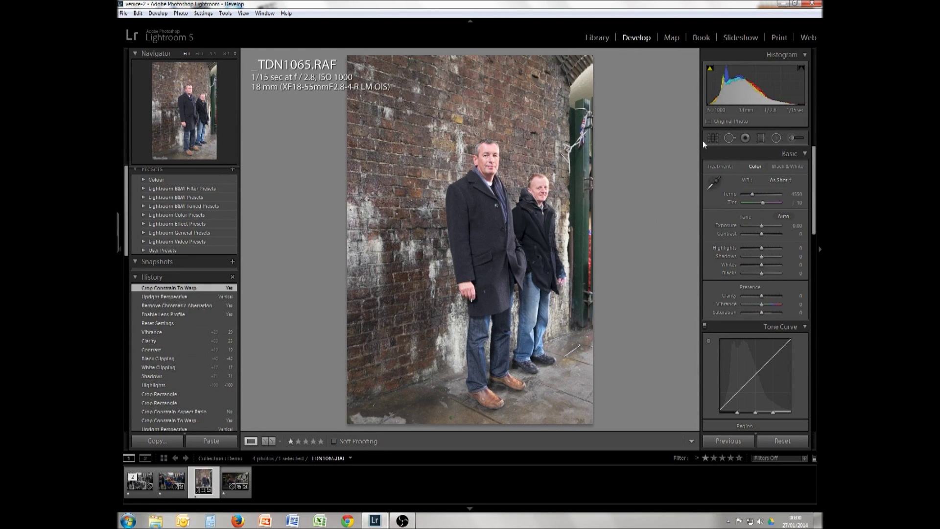
pyautogui.press('r')
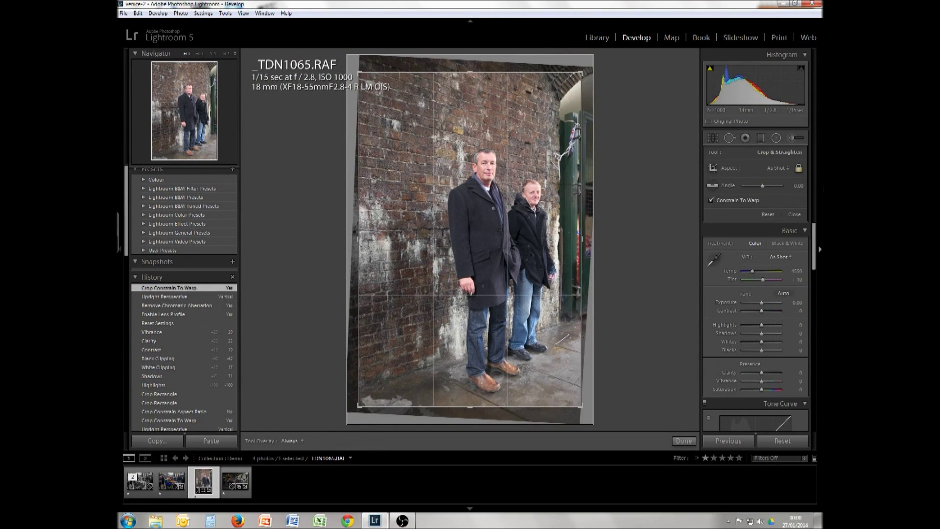
pyautogui.click(799, 168)
pyautogui.moveTo(594, 195); pyautogui.dragTo(573, 187)
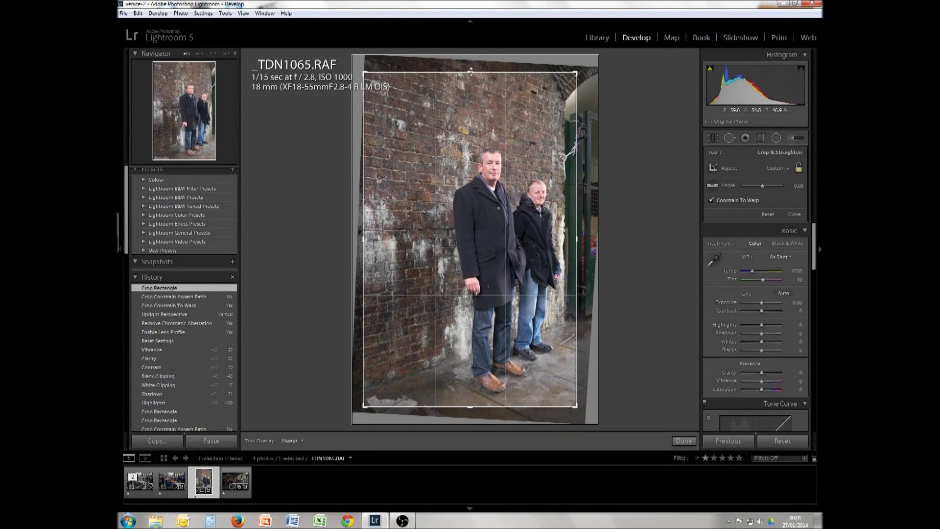
pyautogui.moveTo(469, 72); pyautogui.dragTo(469, 97)
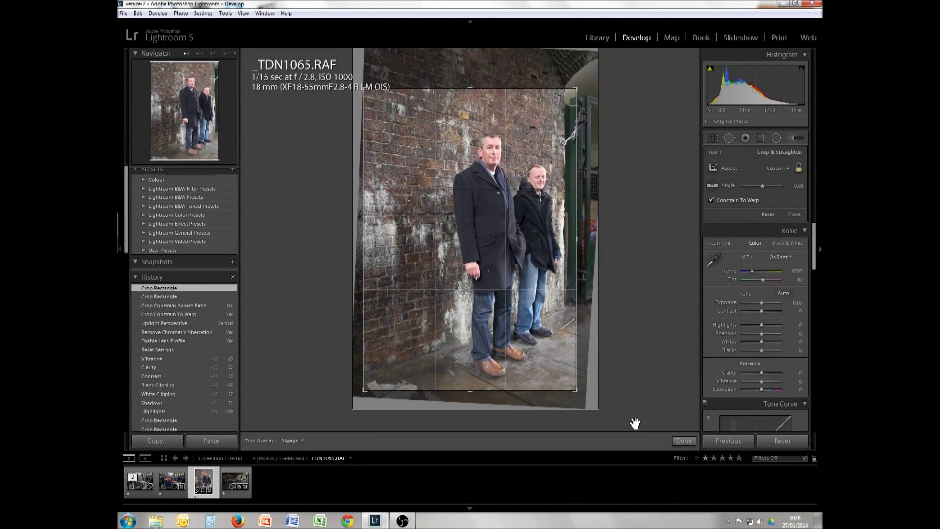
pyautogui.click(678, 442)
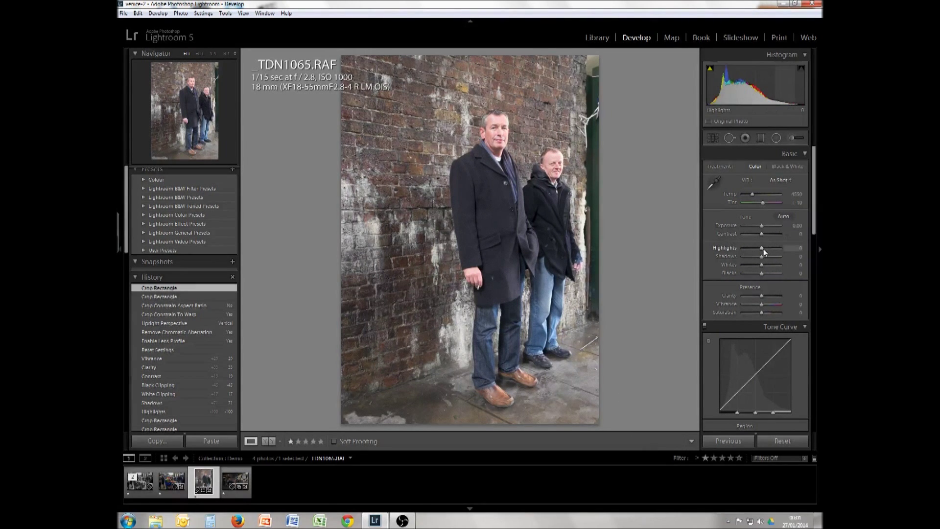
# Step: Set Highlights to -100, Shadows to +88, Whites to +19, Blacks to -57, Clarity to +38 and Contrast to +24
pyautogui.moveTo(763, 249)
pyautogui.mouseDown()
pyautogui.moveTo(743, 249)
pyautogui.moveTo(778, 256)
pyautogui.mouseUp()
pyautogui.press('alt')
pyautogui.keyDown('alt'); pyautogui.click(763, 265); pyautogui.keyUp('alt')
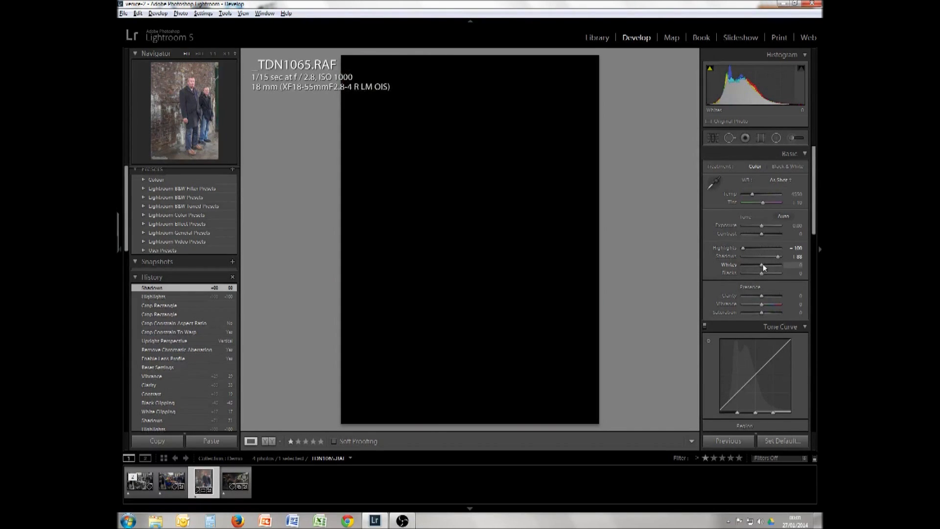
pyautogui.moveTo(763, 264); pyautogui.dragTo(752, 276)
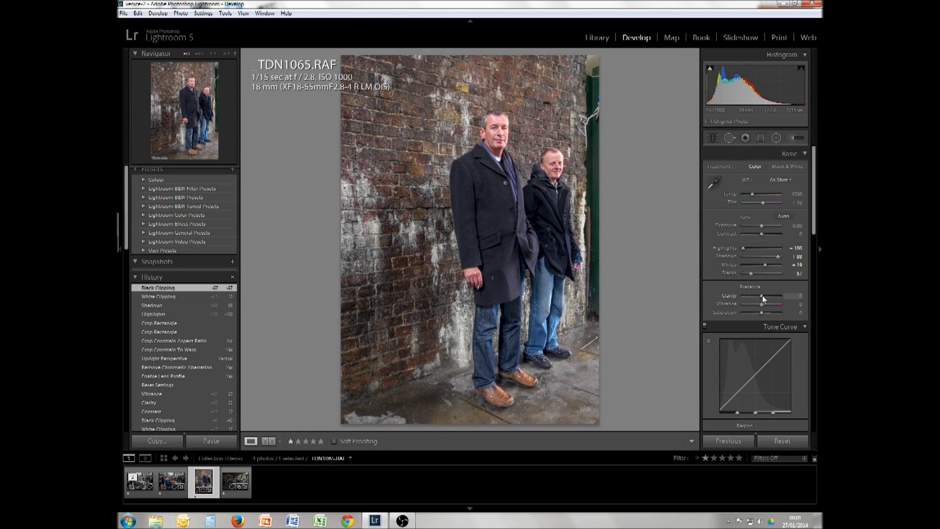
pyautogui.moveTo(762, 295); pyautogui.dragTo(769, 292)
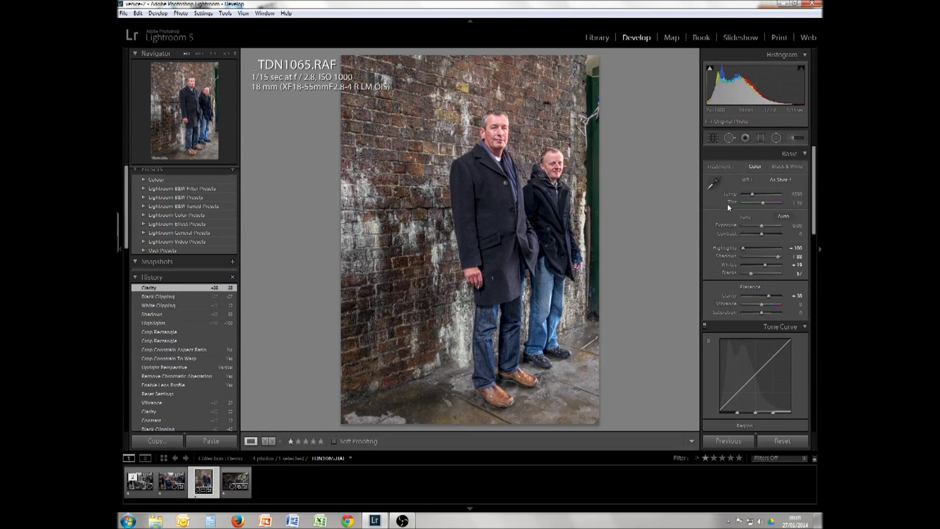
pyautogui.moveTo(763, 232); pyautogui.dragTo(766, 231)
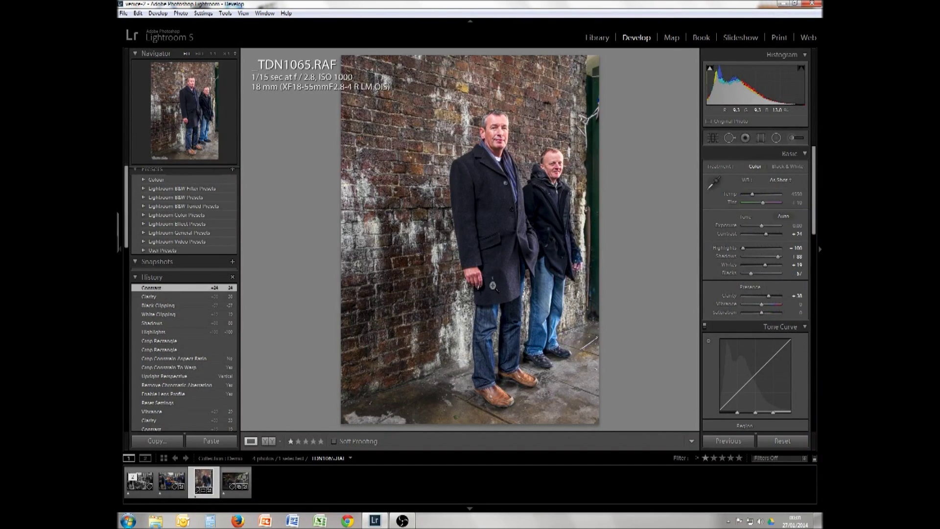
# Step: Send the adjusted TDN1065 photo to Silver Efex Pro 2 for editing
pyautogui.rightClick(491, 284)
pyautogui.moveTo(560, 106)
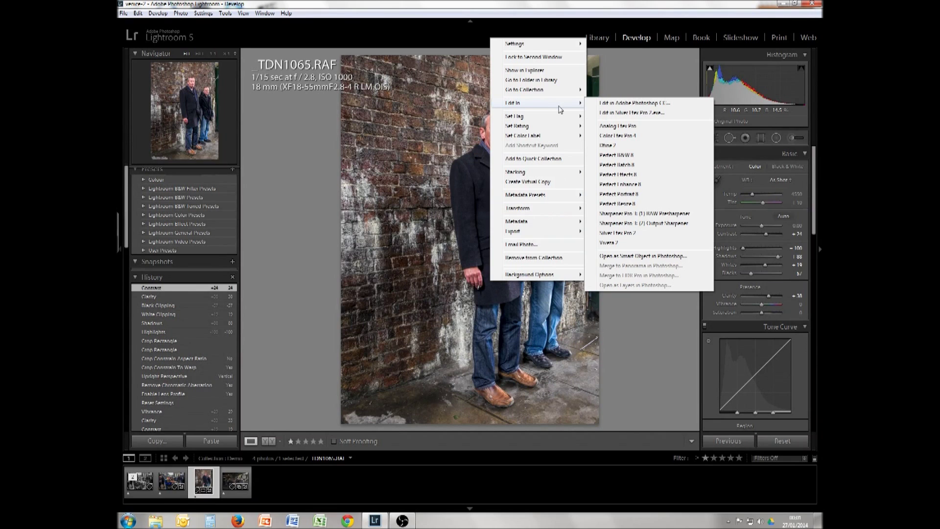
pyautogui.click(609, 113)
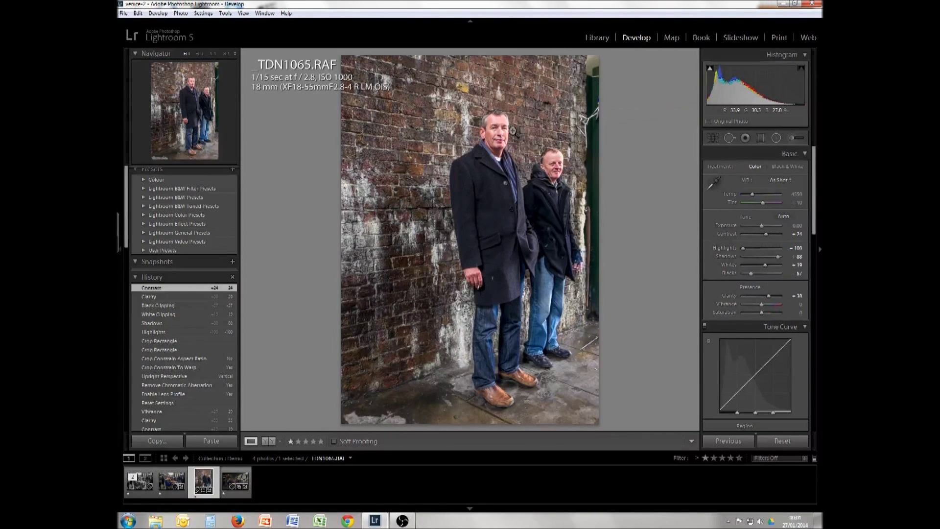
pyautogui.click(492, 315)
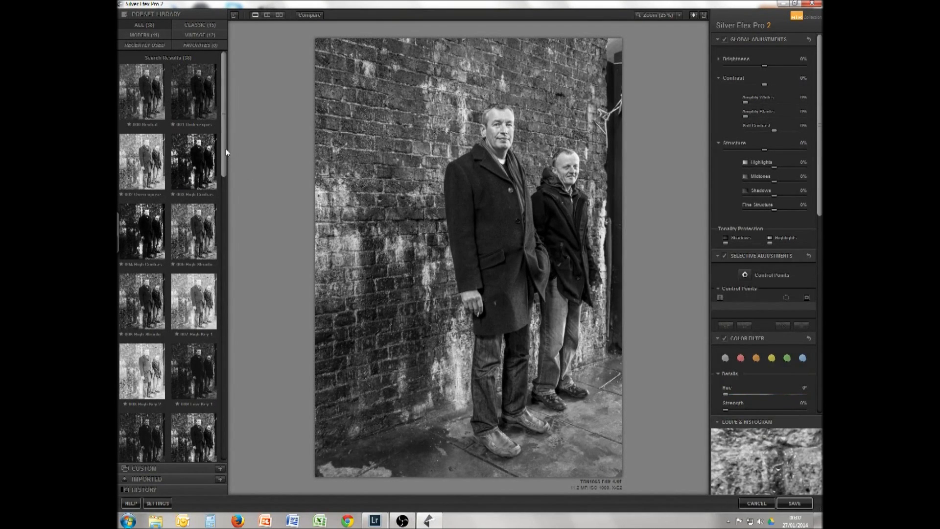
# Step: Compare the 005 and 006 High Structure presets on the photo and apply 006
pyautogui.scroll(-2, 225, 156)
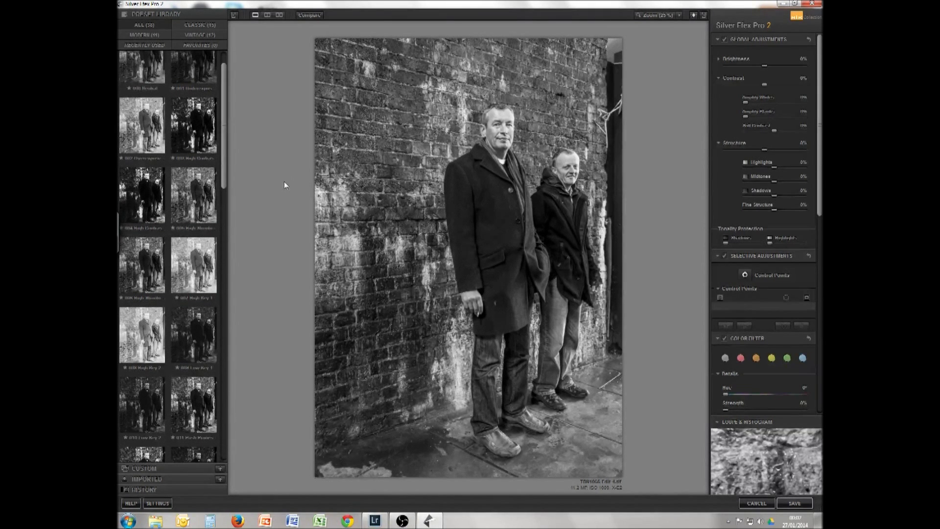
pyautogui.click(210, 204)
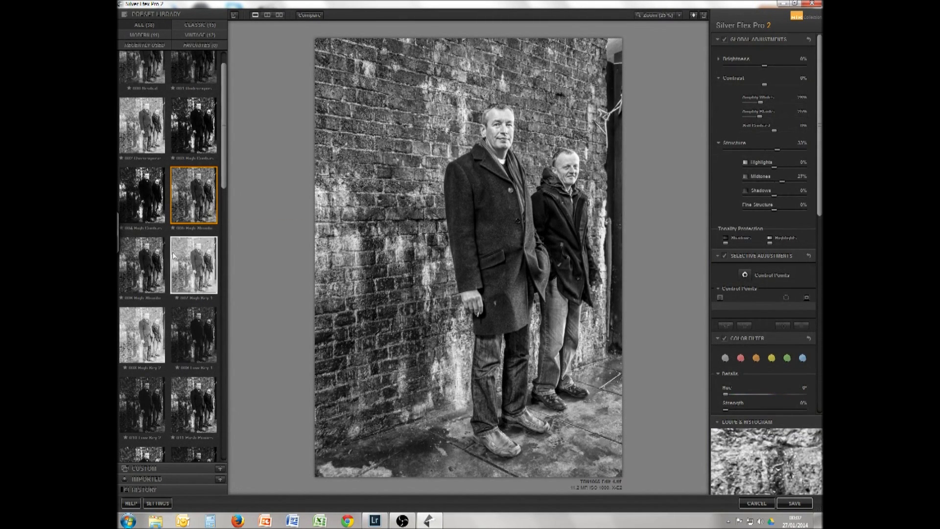
pyautogui.click(145, 263)
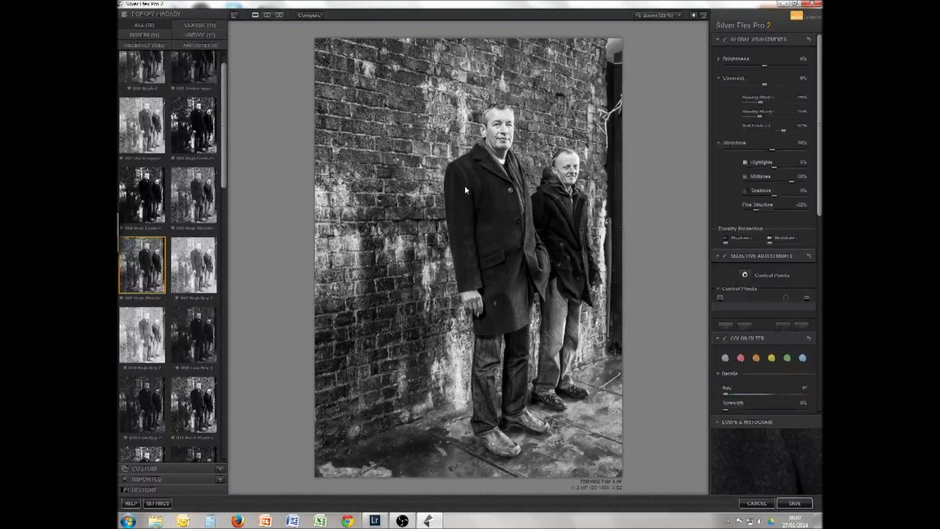
pyautogui.click(207, 205)
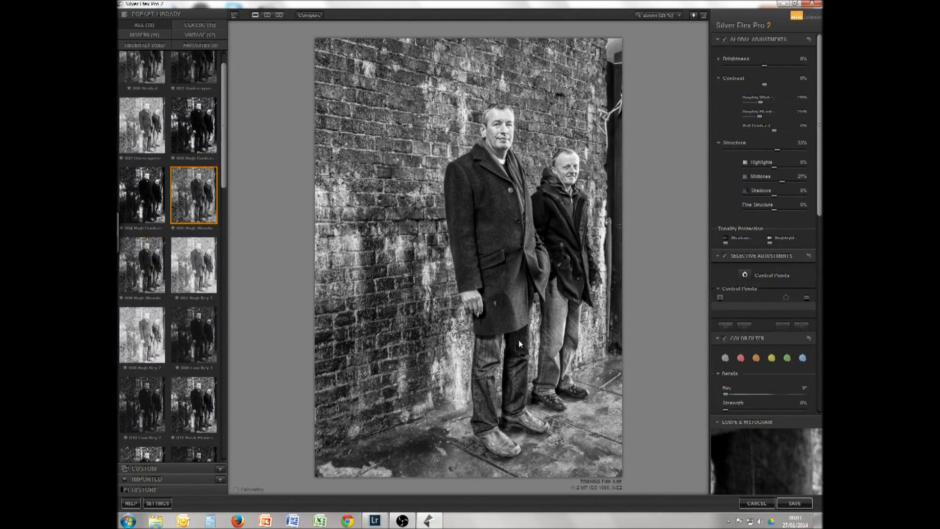
pyautogui.click(142, 272)
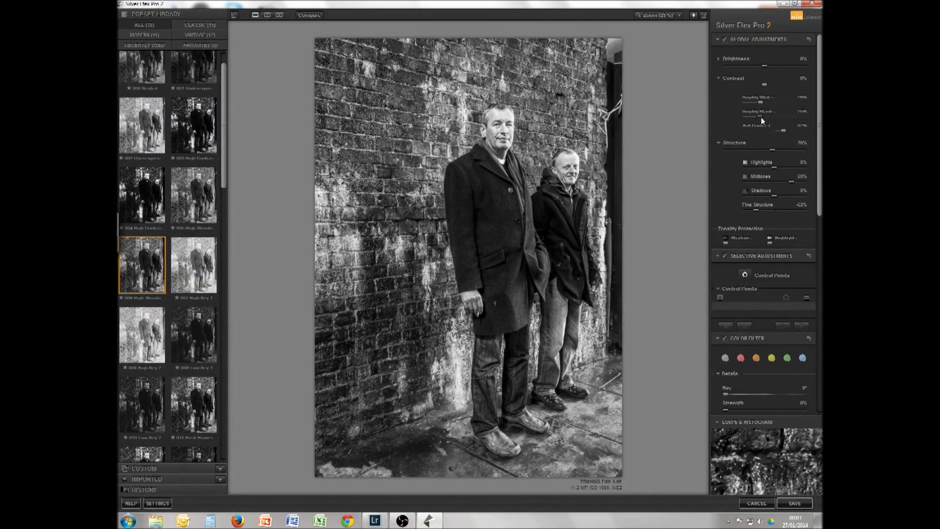
# Step: Raise Amplify Blacks to 100% and the Structure Shadows setting to about 50%
pyautogui.moveTo(789, 116); pyautogui.dragTo(811, 122)
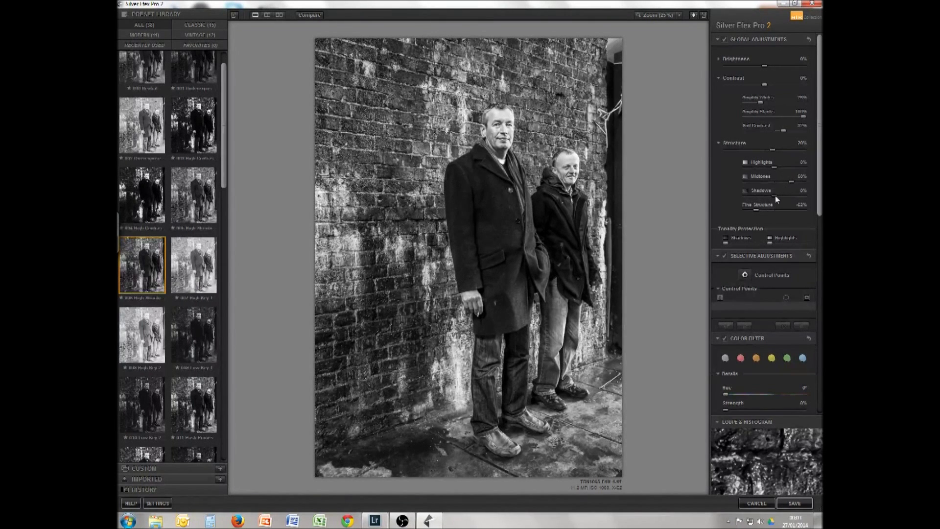
pyautogui.moveTo(793, 196)
pyautogui.mouseDown()
pyautogui.moveTo(801, 195)
pyautogui.moveTo(791, 195)
pyautogui.mouseUp()
# Step: Lower the film sensitivity: Red to about -41%, Yellow and Green to -100%, Cyan to about -59%, Blue to about -61%, and Violet fully
pyautogui.scroll(-9, 819, 182)
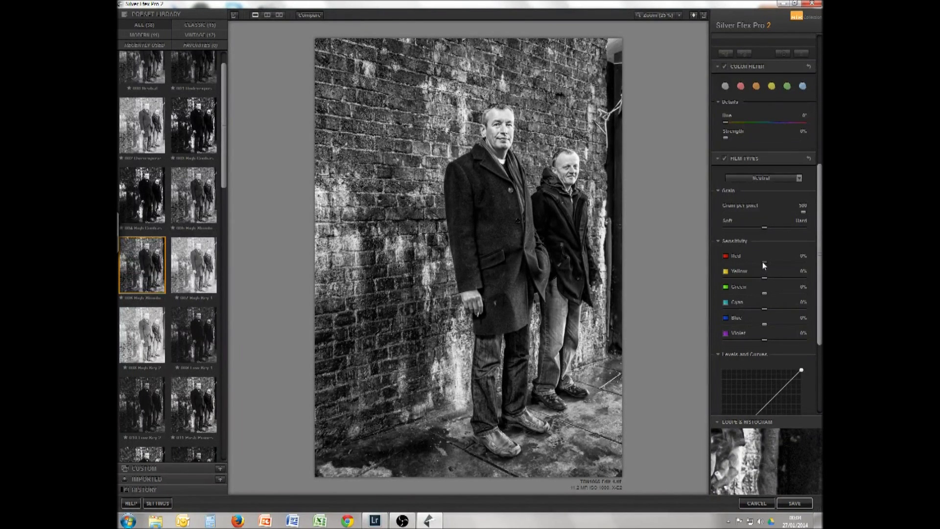
pyautogui.moveTo(756, 263); pyautogui.dragTo(746, 266)
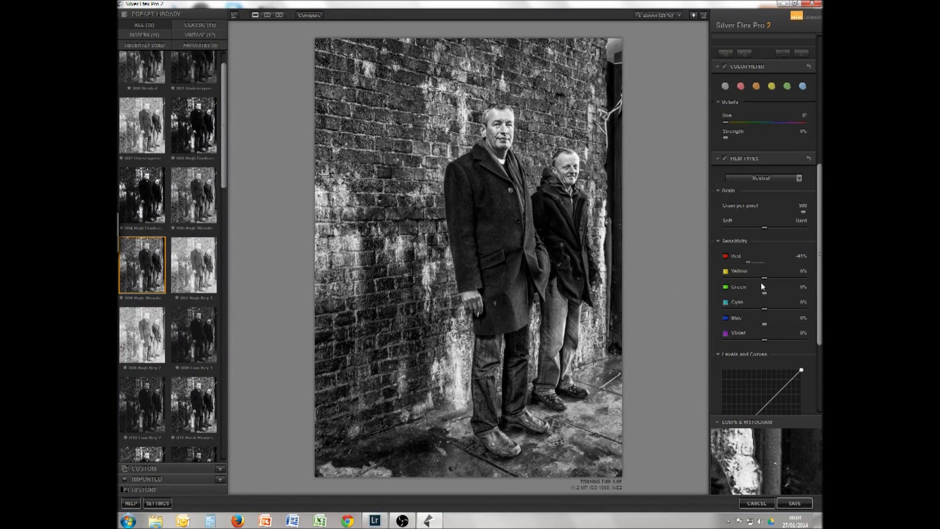
pyautogui.moveTo(764, 282); pyautogui.dragTo(726, 277)
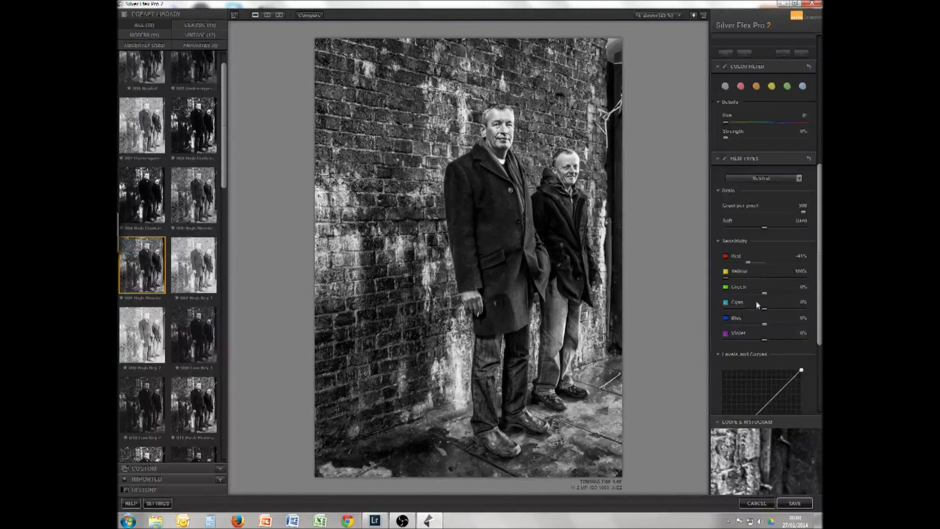
pyautogui.moveTo(747, 296); pyautogui.dragTo(725, 295)
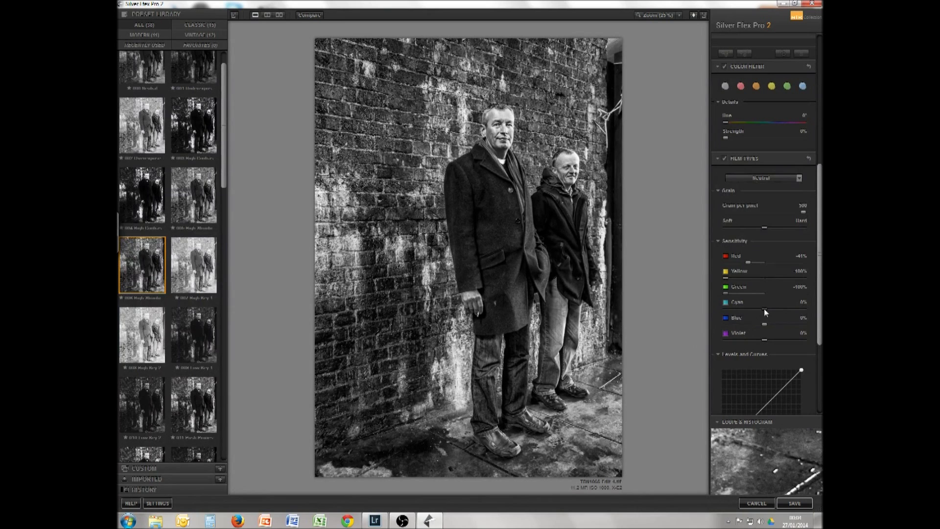
pyautogui.moveTo(762, 309); pyautogui.dragTo(743, 312)
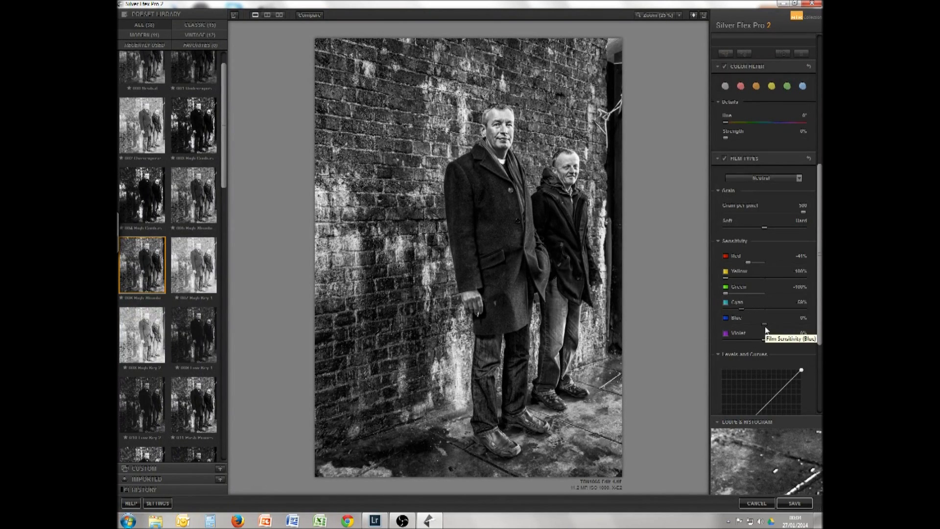
pyautogui.moveTo(762, 324); pyautogui.dragTo(741, 321)
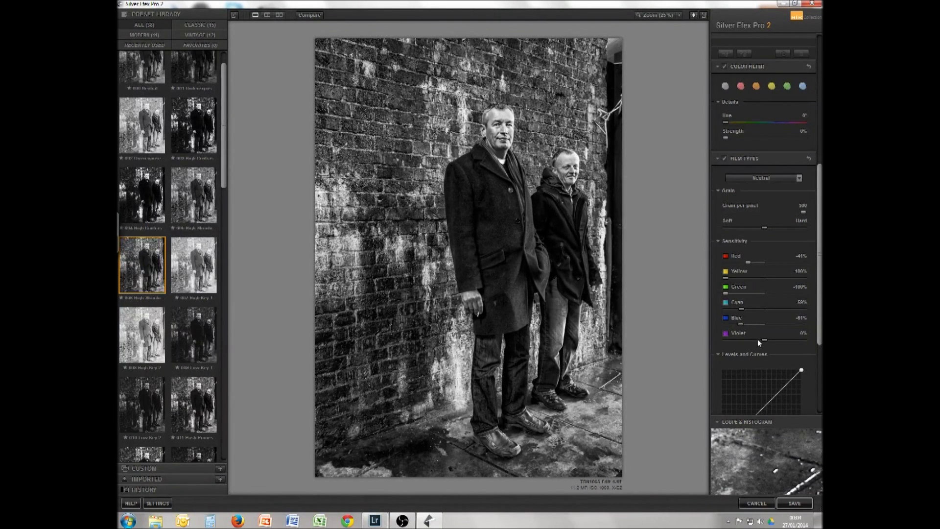
pyautogui.moveTo(764, 340); pyautogui.dragTo(704, 339)
# Step: Add a 20% control point on the upper-left brick wall, slightly lowering its brightness and raising its contrast and structure
pyautogui.moveTo(820, 301); pyautogui.dragTo(814, 135)
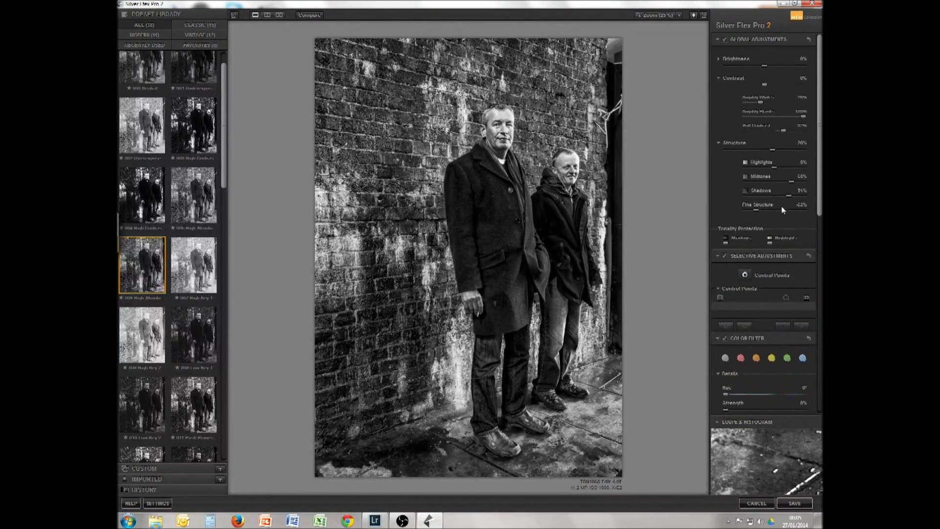
pyautogui.click(746, 276)
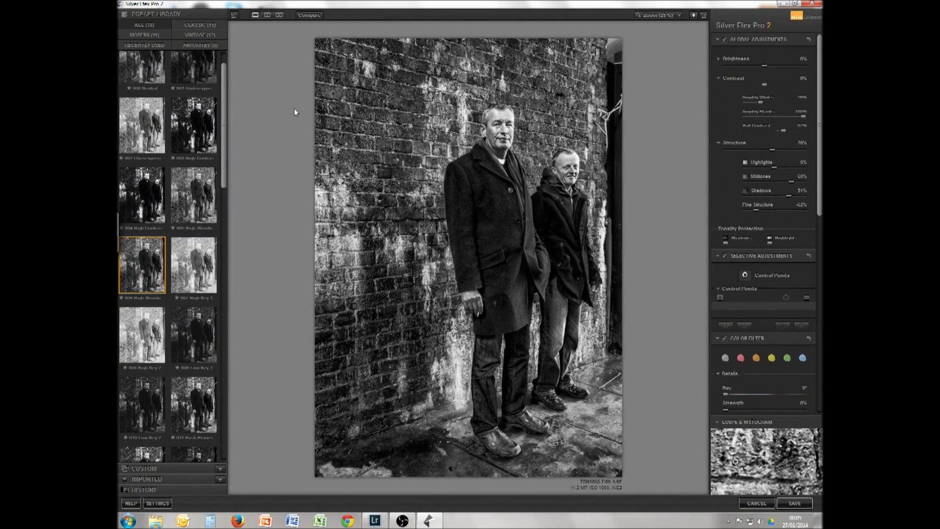
pyautogui.click(352, 75)
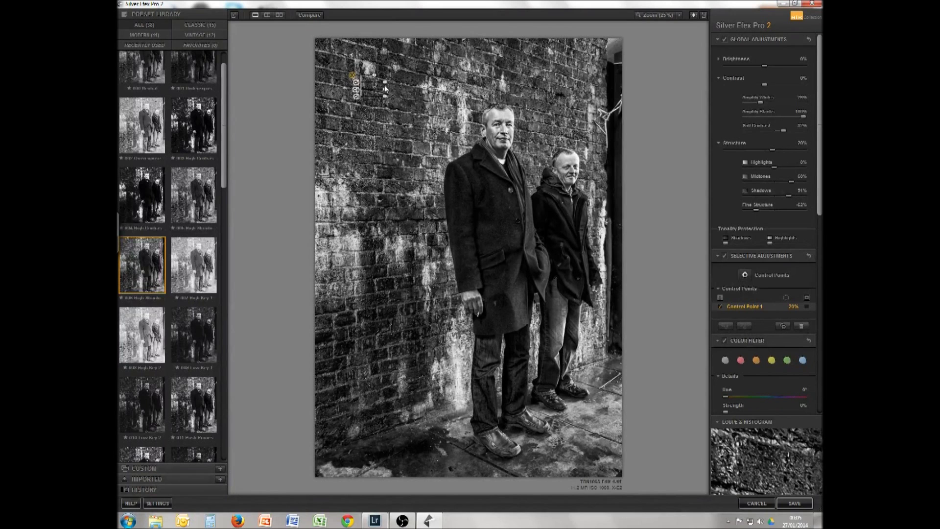
pyautogui.click(360, 103)
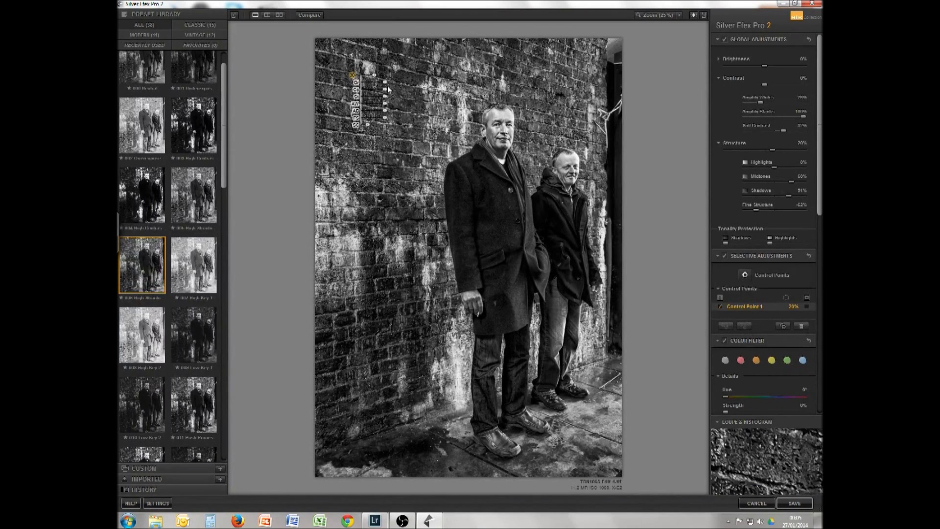
pyautogui.moveTo(384, 85); pyautogui.dragTo(391, 97)
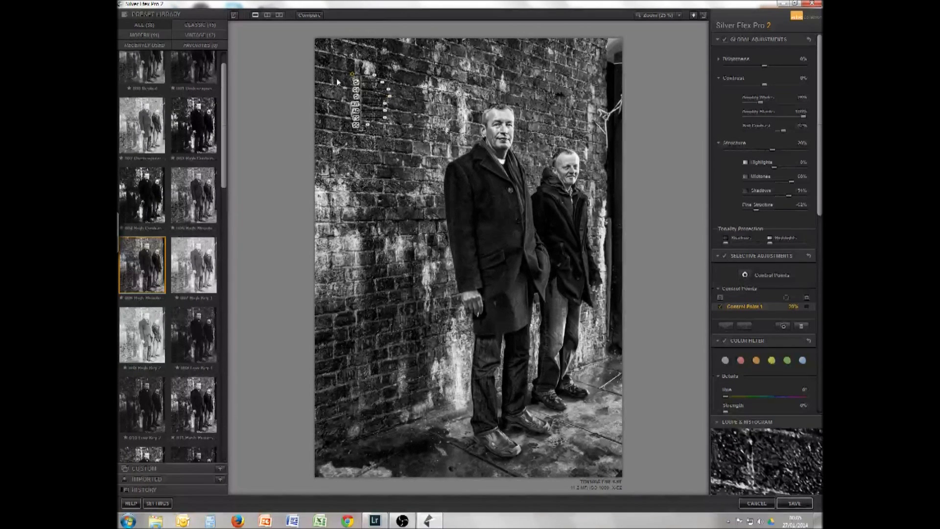
# Step: Duplicate the wall control point down the wall's left side, across the bricks above the men, and into the photo's upper-right corner
pyautogui.moveTo(355, 75); pyautogui.dragTo(353, 282)
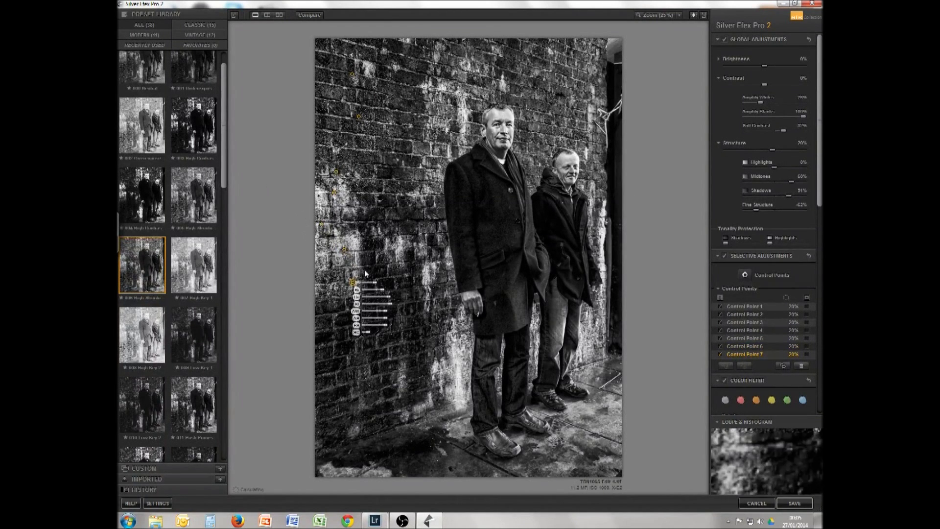
pyautogui.moveTo(352, 282)
pyautogui.mouseDown()
pyautogui.moveTo(418, 49)
pyautogui.moveTo(454, 56)
pyautogui.mouseUp()
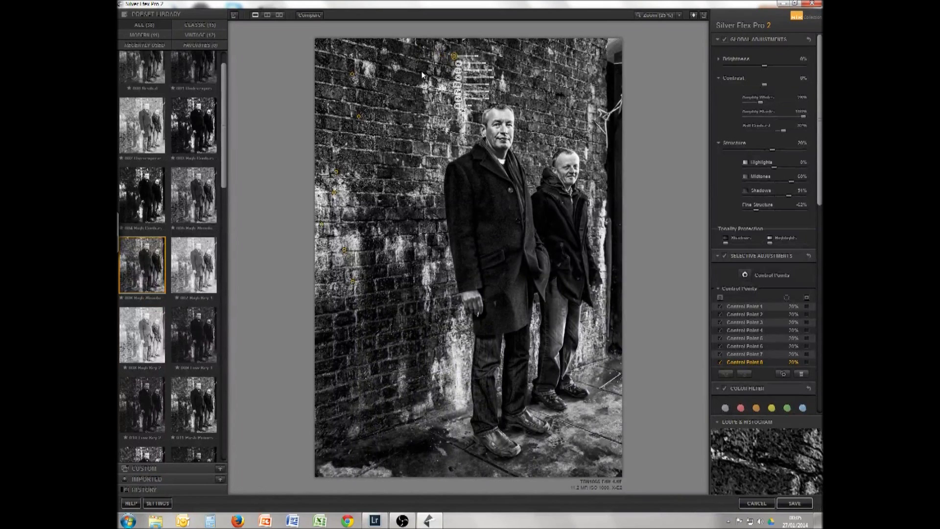
pyautogui.moveTo(454, 56); pyautogui.dragTo(530, 58)
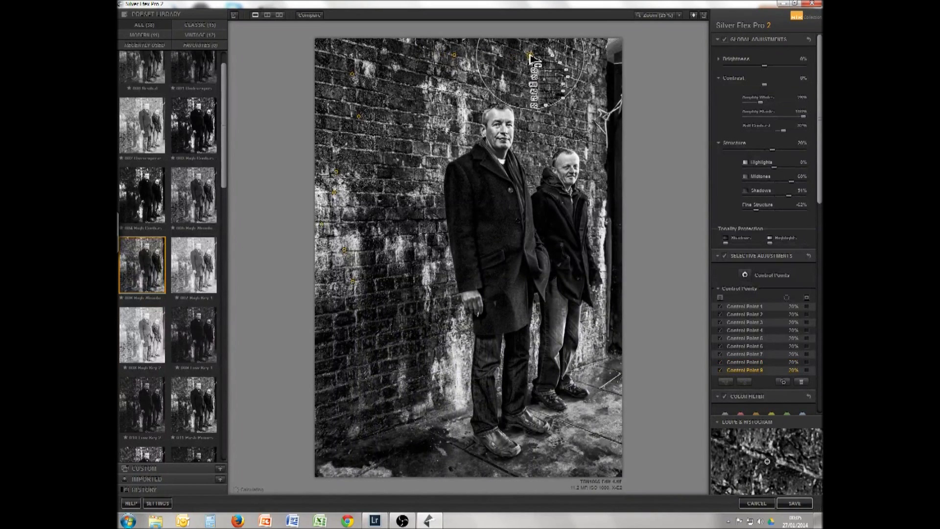
pyautogui.click(572, 51)
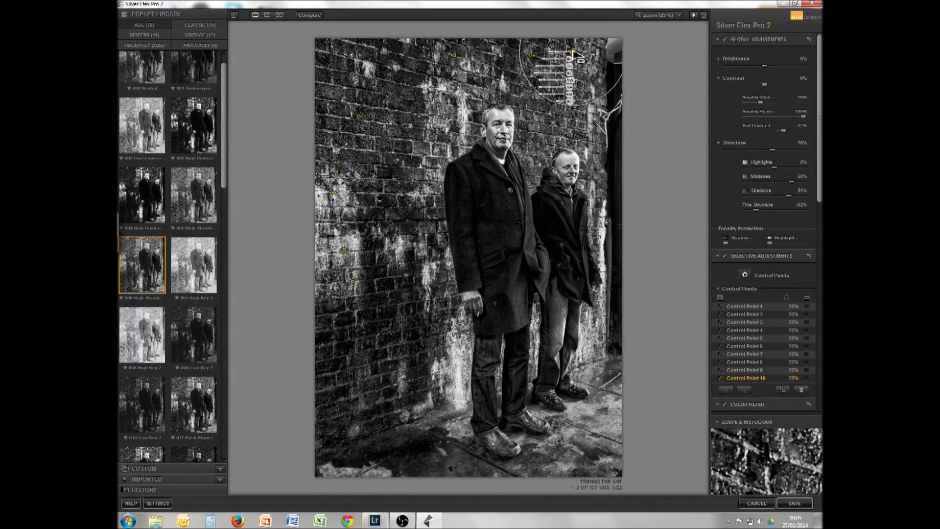
pyautogui.click(614, 47)
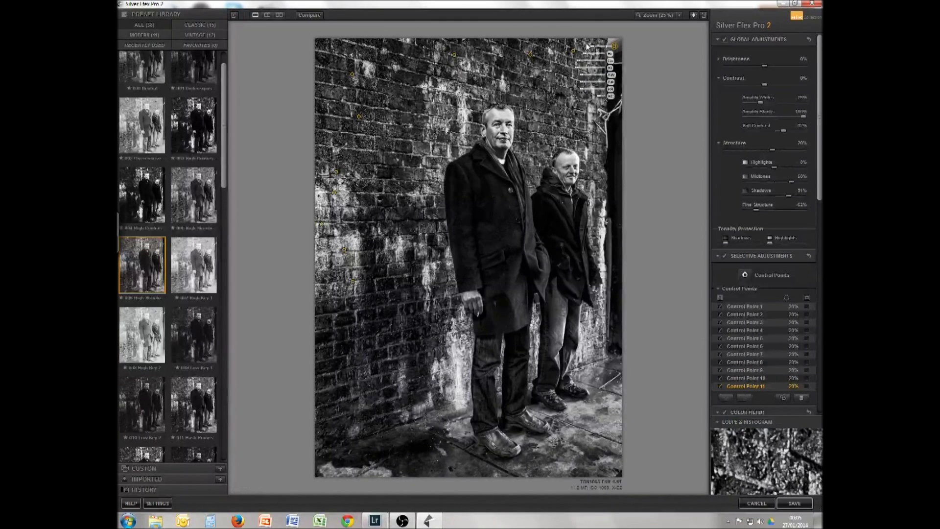
# Step: Shrink the upper-right corner control point to 5%, lower its brightness and contrast, raise Amplify Blacks, and copy it onto the wires below
pyautogui.moveTo(592, 46); pyautogui.dragTo(598, 49)
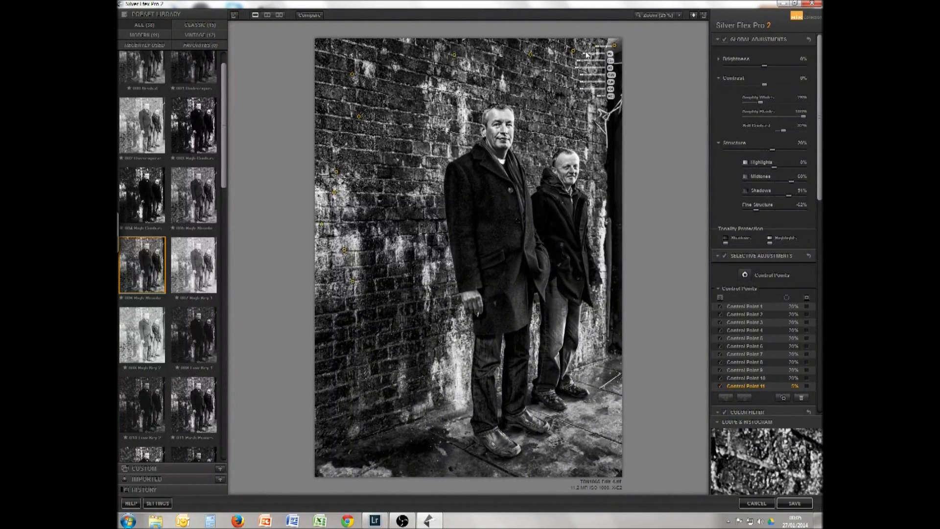
pyautogui.moveTo(587, 57); pyautogui.dragTo(598, 58)
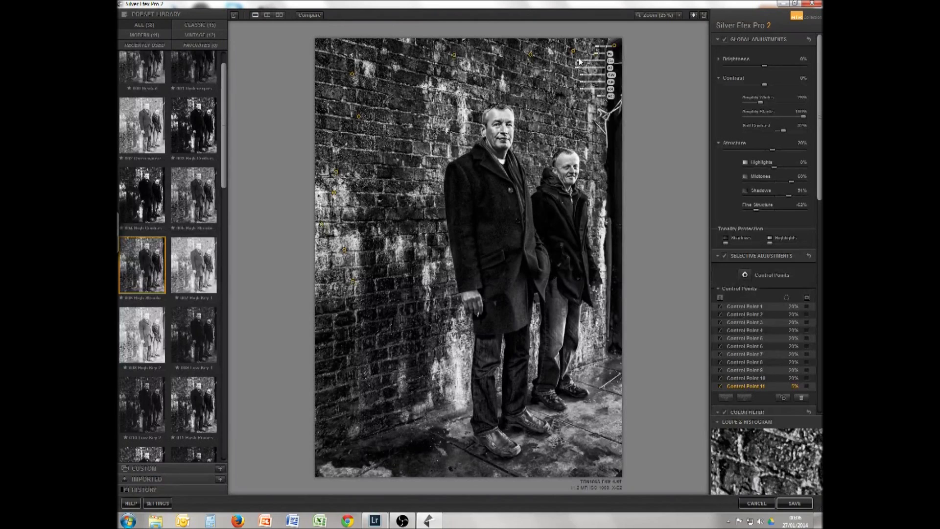
pyautogui.click(579, 61)
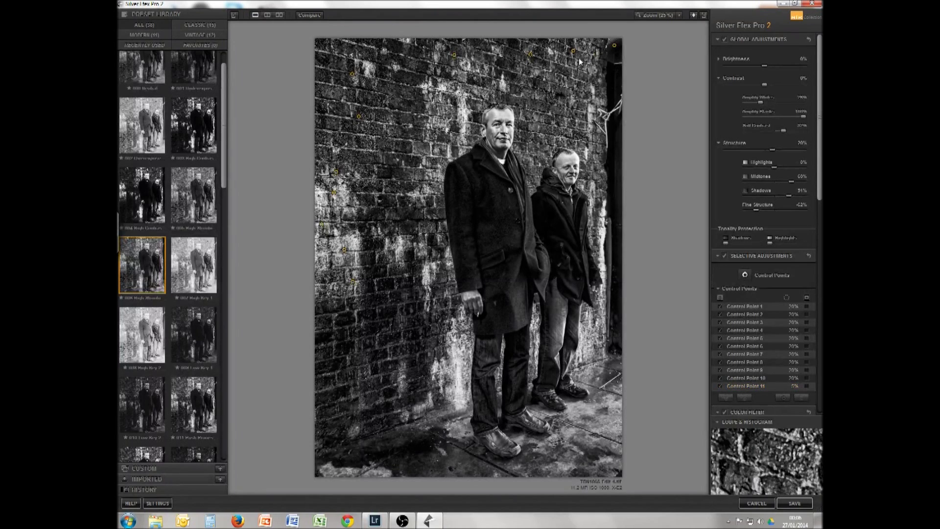
pyautogui.click(615, 46)
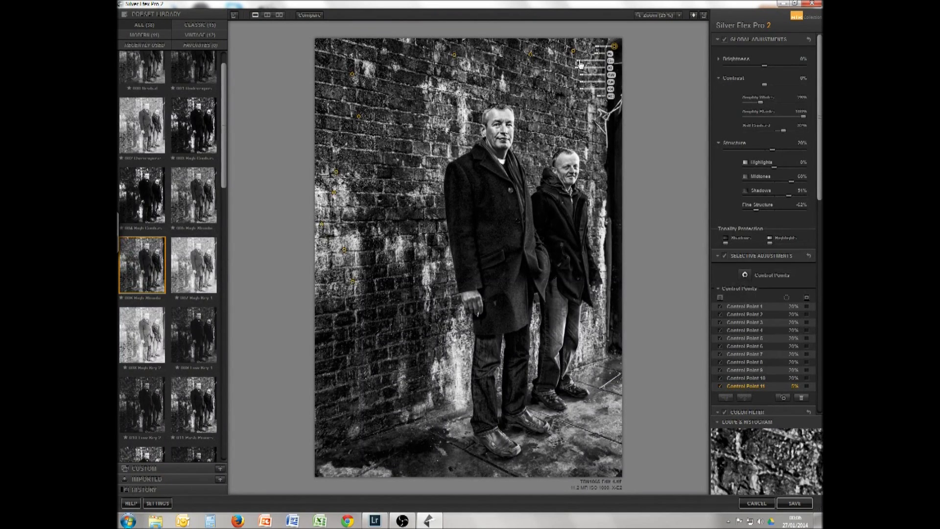
pyautogui.moveTo(579, 60); pyautogui.dragTo(599, 69)
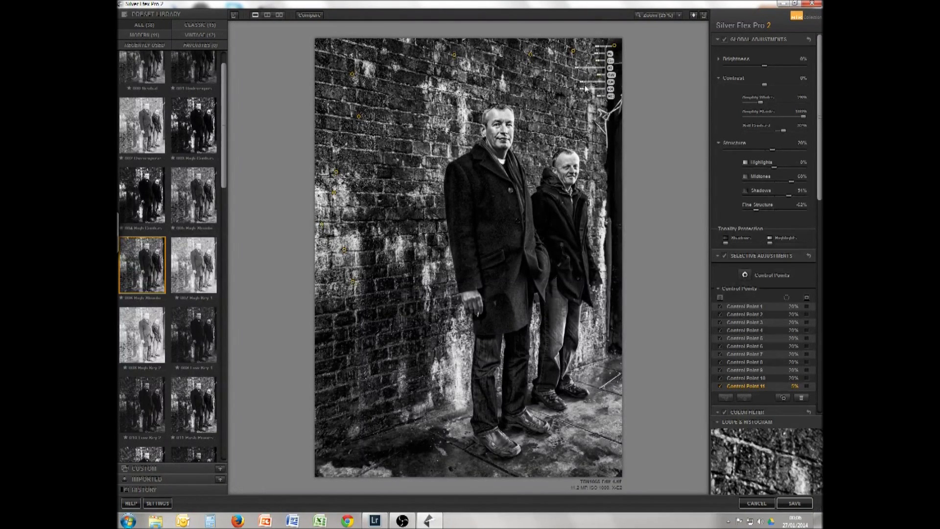
pyautogui.click(582, 85)
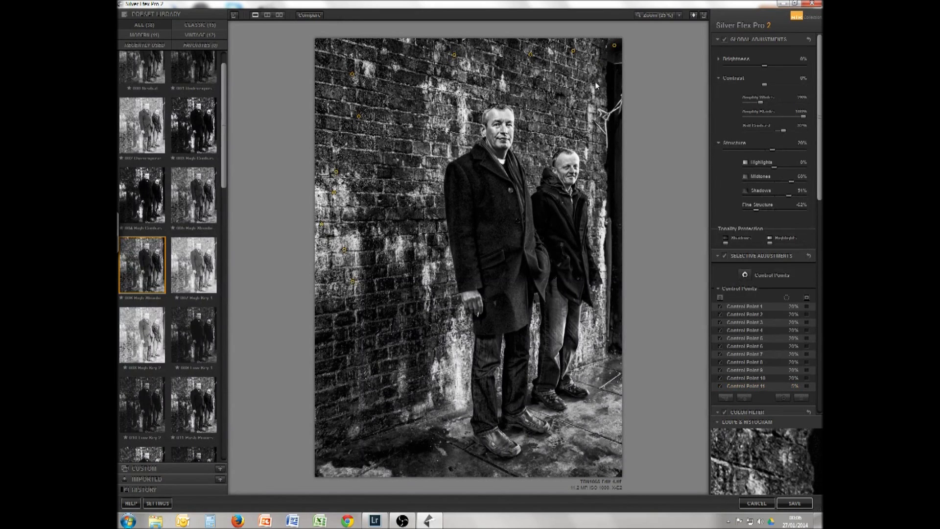
pyautogui.click(613, 46)
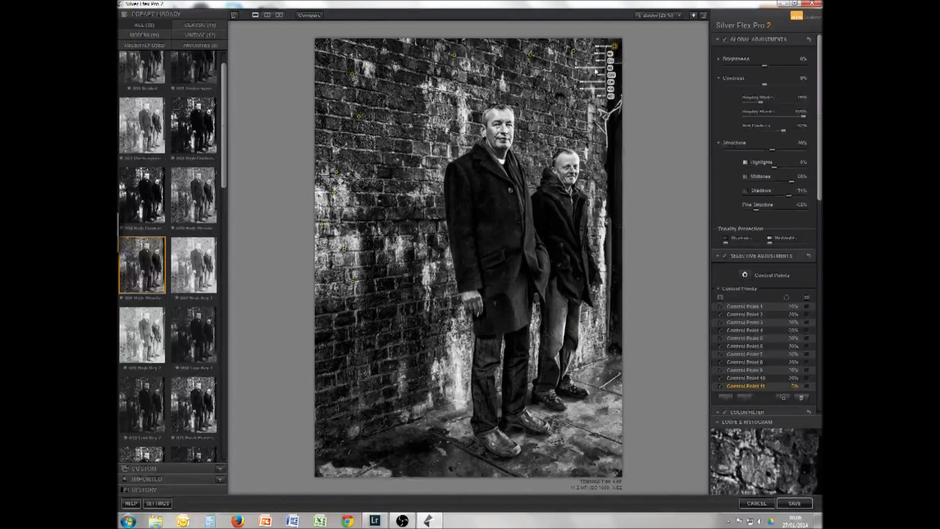
pyautogui.moveTo(581, 82); pyautogui.dragTo(570, 81)
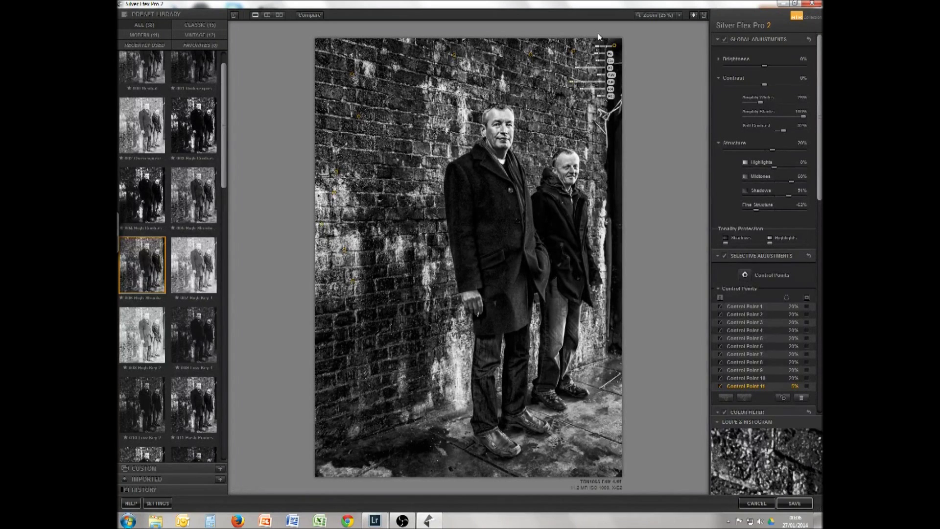
pyautogui.moveTo(614, 45); pyautogui.dragTo(620, 106)
pyautogui.click(612, 72)
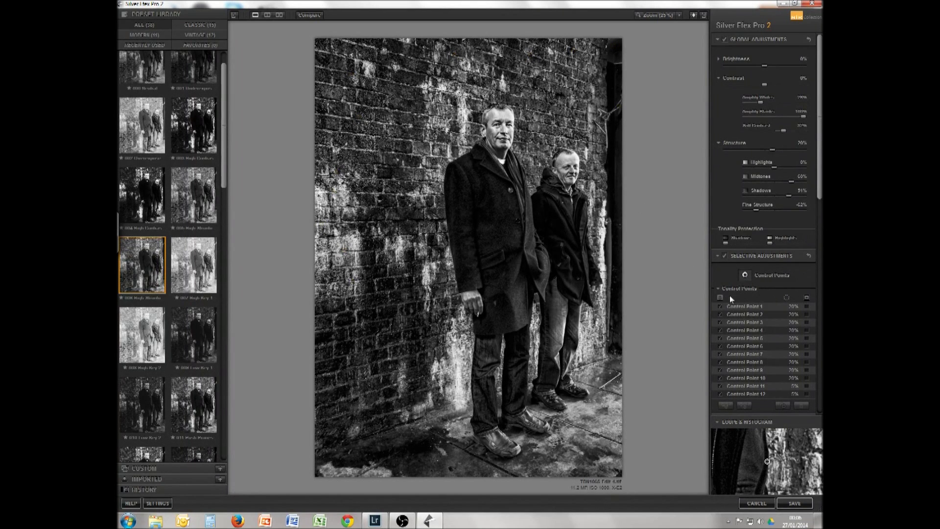
# Step: Add a 13% control point on the pavement beside the shorter man's feet and slightly lower its brightness and contrast
pyautogui.click(583, 427)
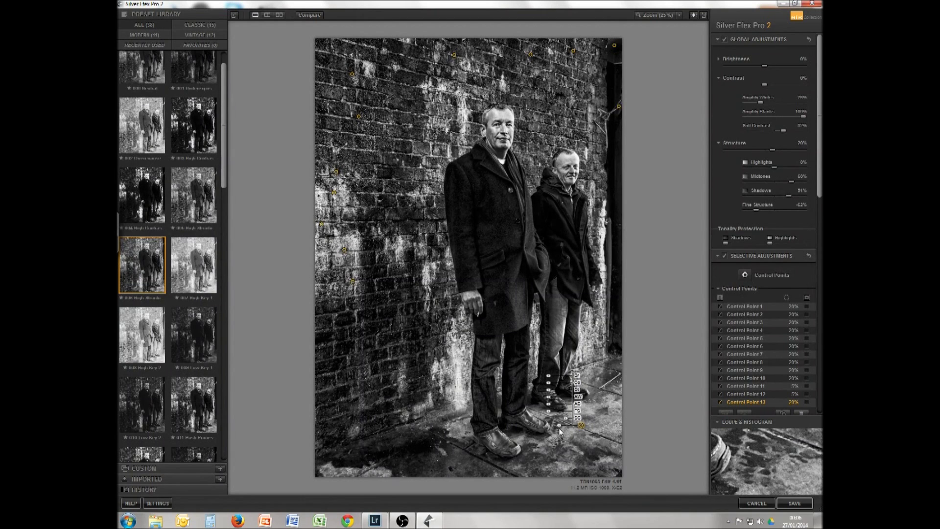
pyautogui.moveTo(559, 426); pyautogui.dragTo(561, 426)
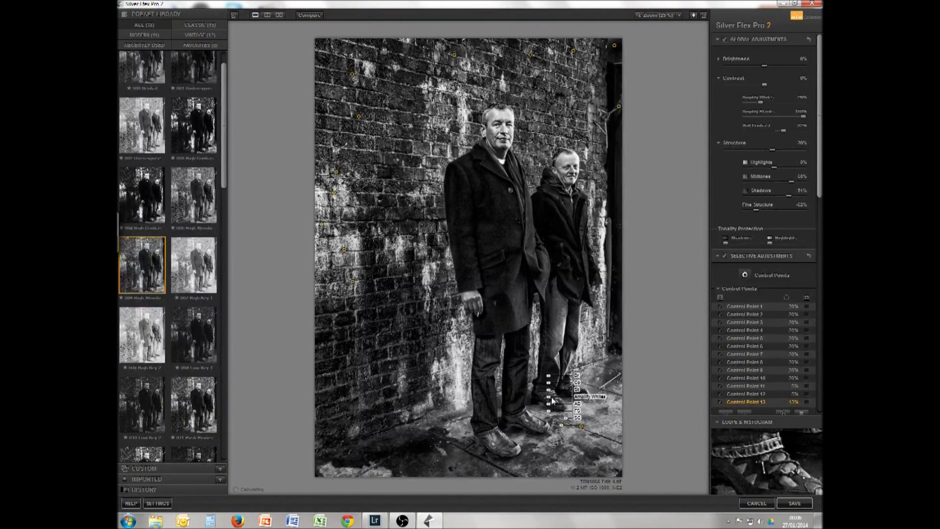
pyautogui.moveTo(548, 396); pyautogui.dragTo(541, 400)
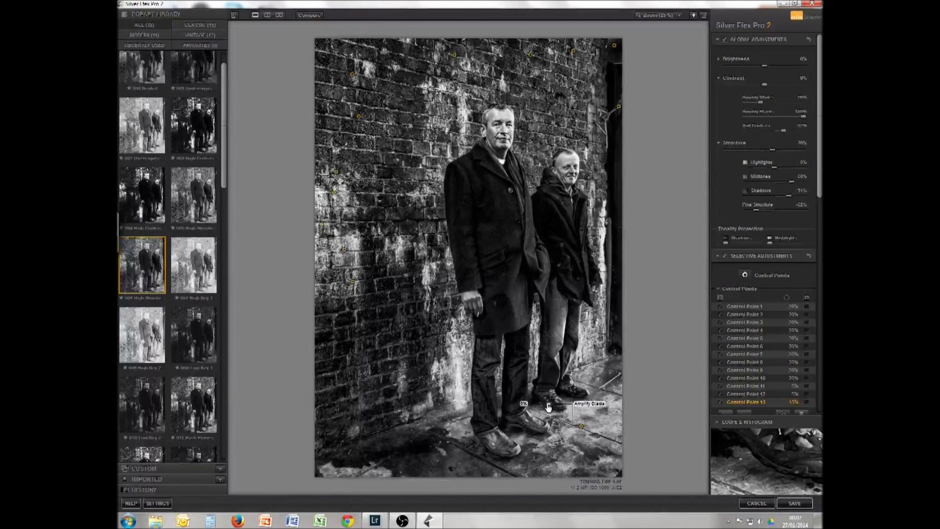
pyautogui.moveTo(547, 380); pyautogui.dragTo(546, 381)
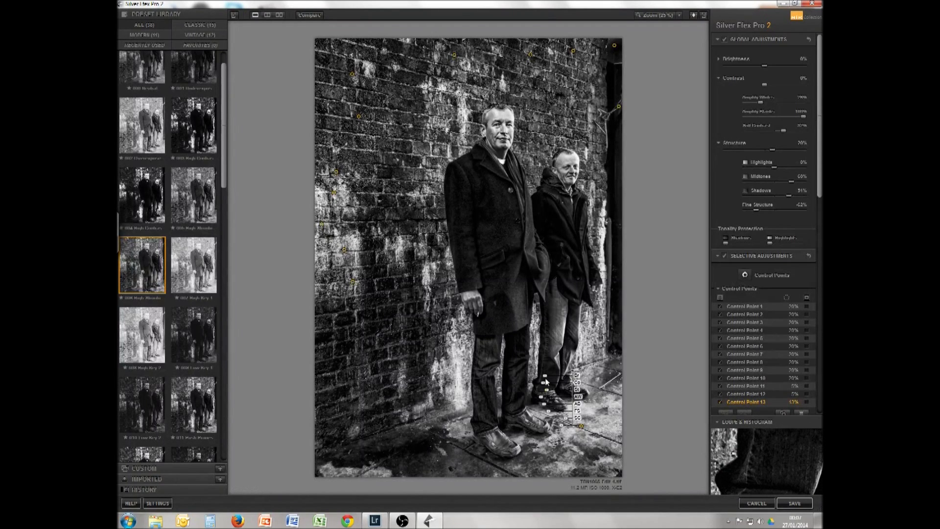
pyautogui.moveTo(545, 377); pyautogui.dragTo(547, 379)
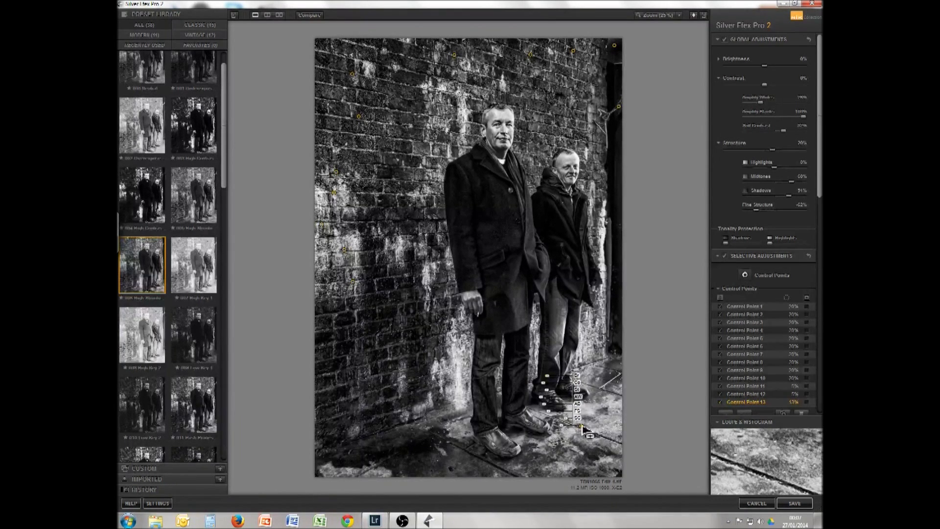
# Step: Duplicate the pavement control point onto the paving below the shoes, the white wall between the men's legs, and the bricks above the shorter man
pyautogui.moveTo(582, 428); pyautogui.dragTo(536, 364)
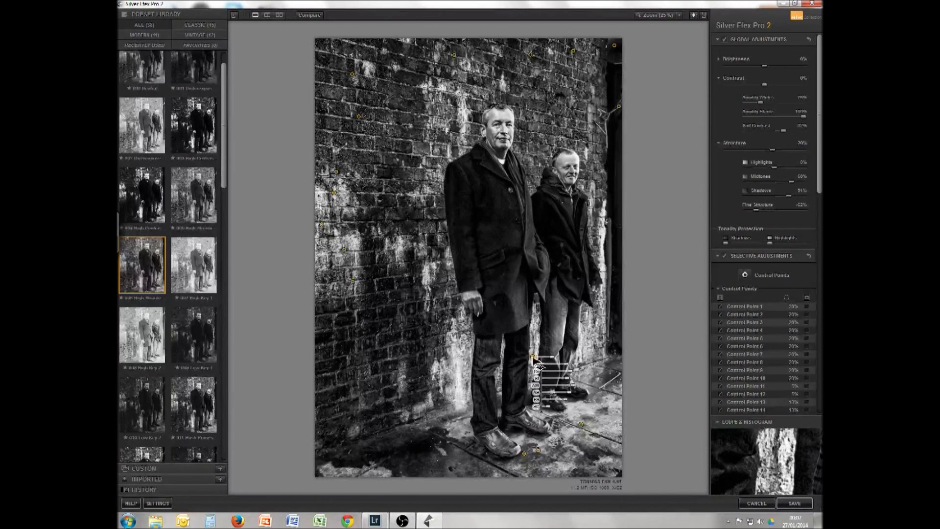
pyautogui.moveTo(535, 360); pyautogui.dragTo(542, 115)
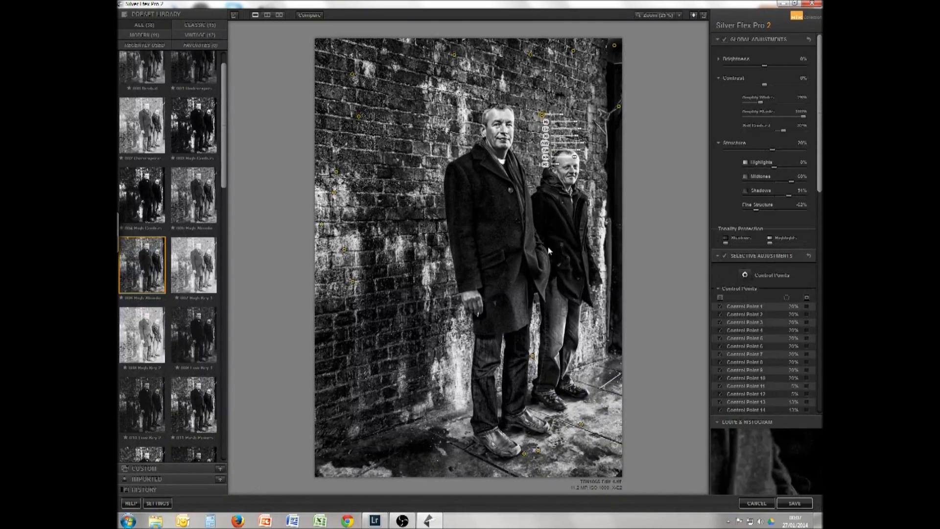
# Step: Add a control point on the taller man's coat, slightly lowering its brightness, raising its contrast, and reducing its structure
pyautogui.click(498, 284)
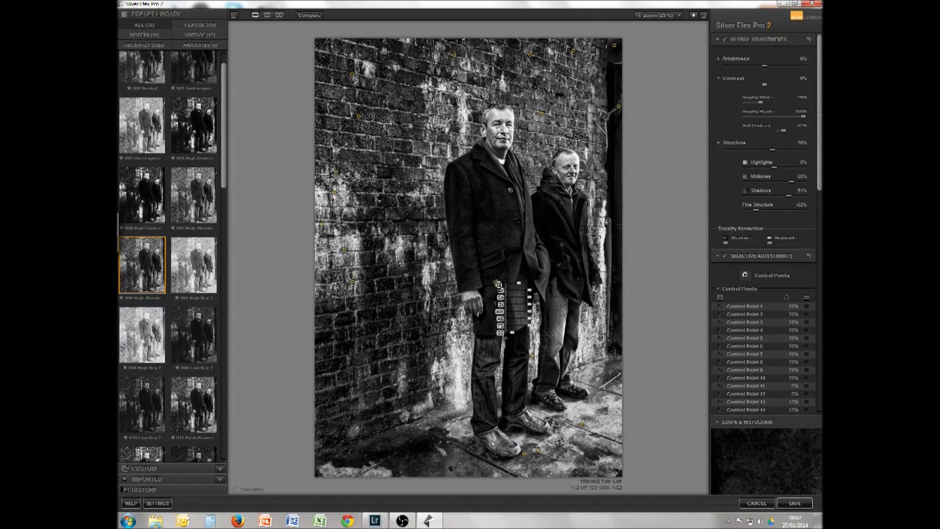
pyautogui.moveTo(528, 291); pyautogui.dragTo(529, 294)
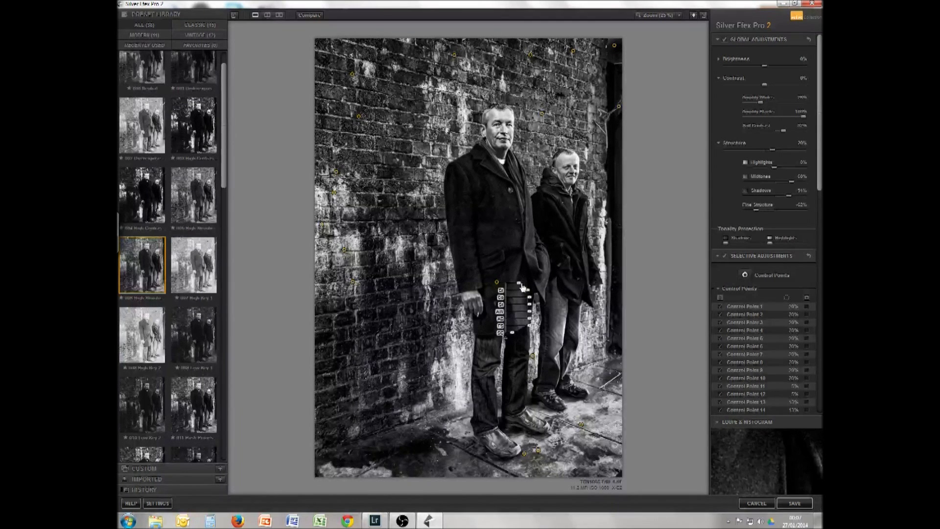
pyautogui.moveTo(529, 310); pyautogui.dragTo(534, 299)
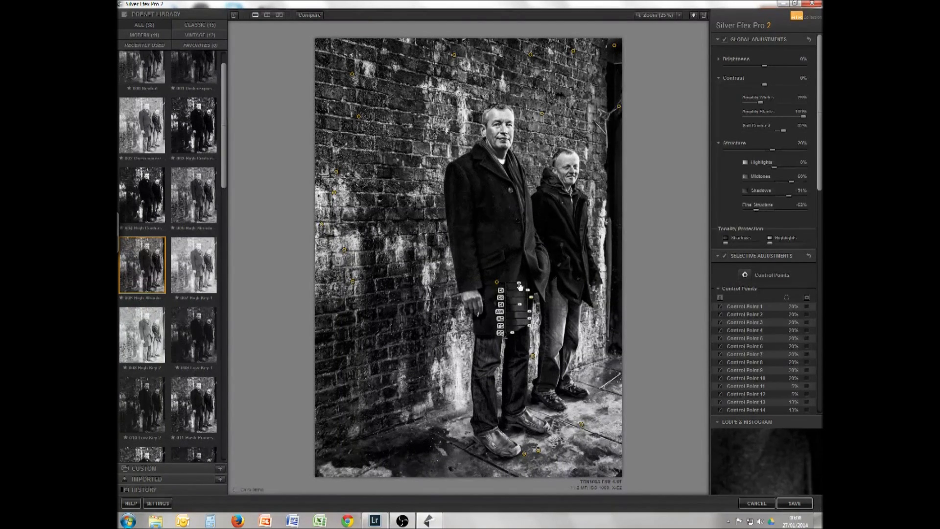
# Step: Duplicate the coat control point onto the coat's hem and onto its middle above the original point
pyautogui.click(496, 305)
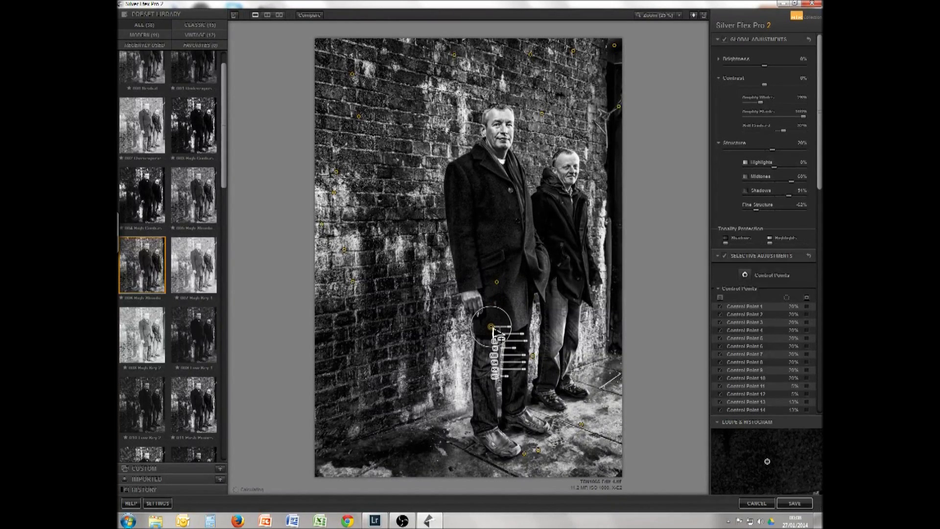
pyautogui.moveTo(495, 306); pyautogui.dragTo(491, 317)
pyautogui.click(482, 246)
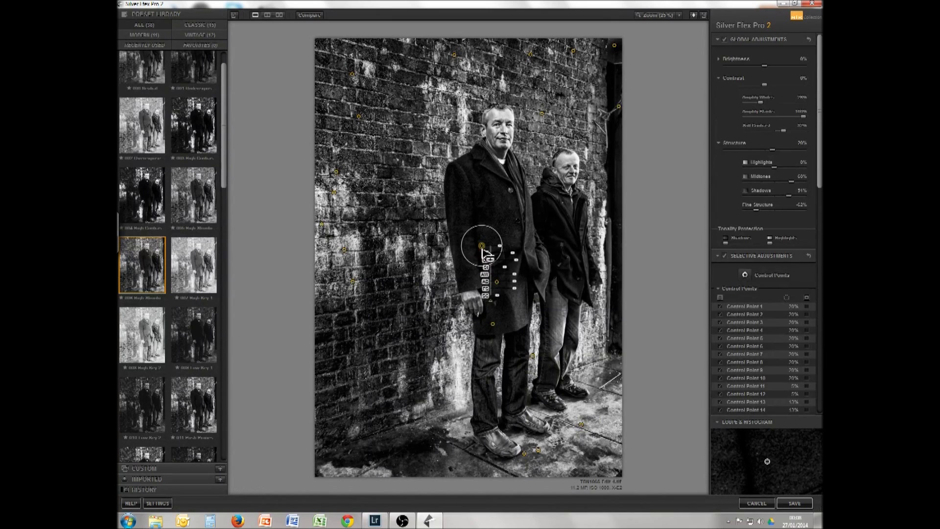
pyautogui.moveTo(483, 247); pyautogui.dragTo(501, 226)
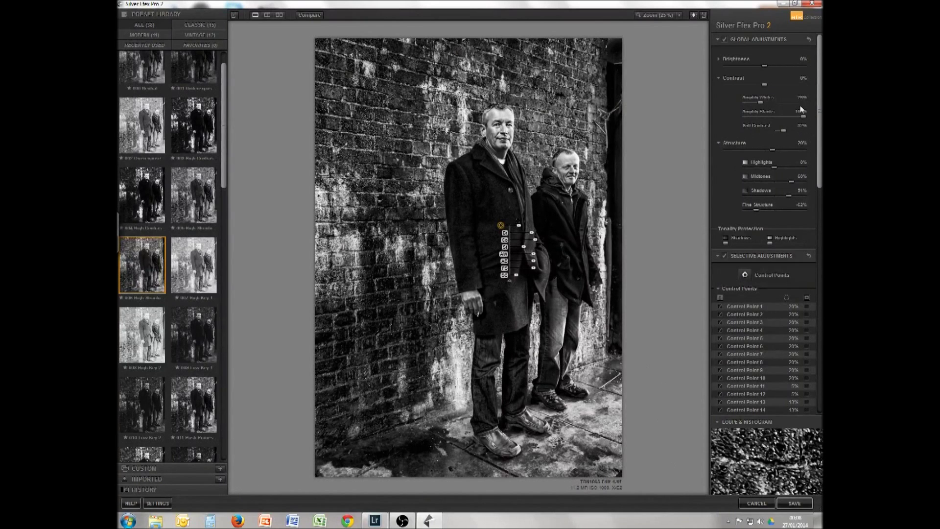
# Step: Lower the global brightness to about -7% and save the black-and-white conversion back to Lightroom
pyautogui.moveTo(763, 66); pyautogui.dragTo(762, 67)
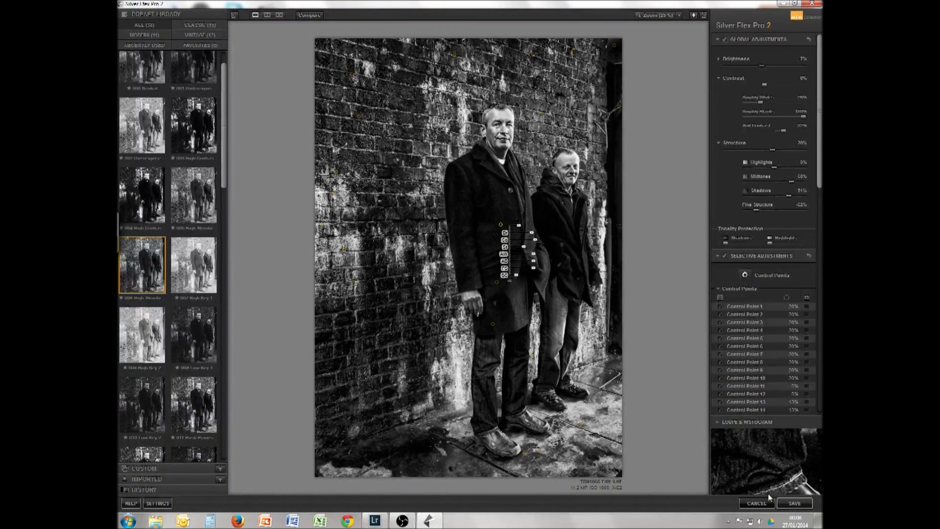
pyautogui.click(793, 504)
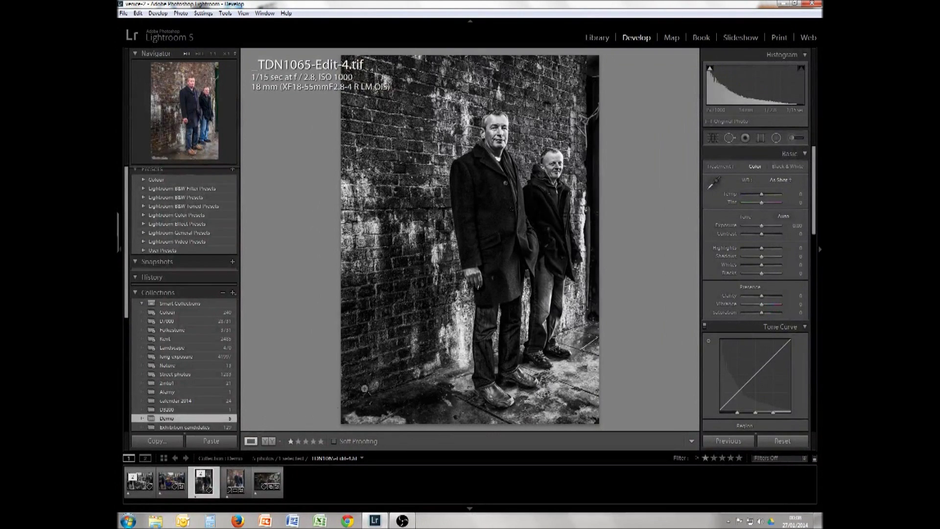
# Step: Heal the bright patches along the photo's bottom-left edge with a spot removal stroke at size 77
pyautogui.click(729, 138)
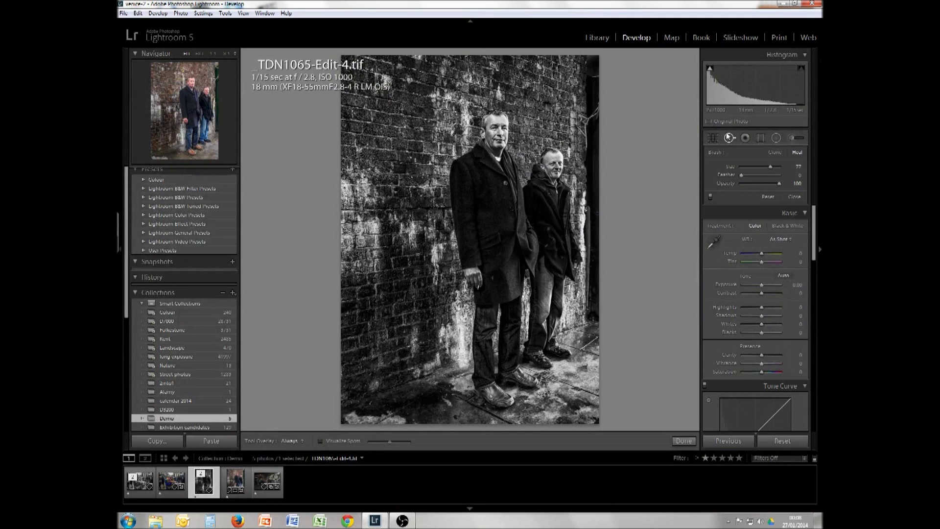
pyautogui.moveTo(342, 415)
pyautogui.mouseDown()
pyautogui.moveTo(381, 436)
pyautogui.moveTo(363, 425)
pyautogui.moveTo(412, 422)
pyautogui.mouseUp()
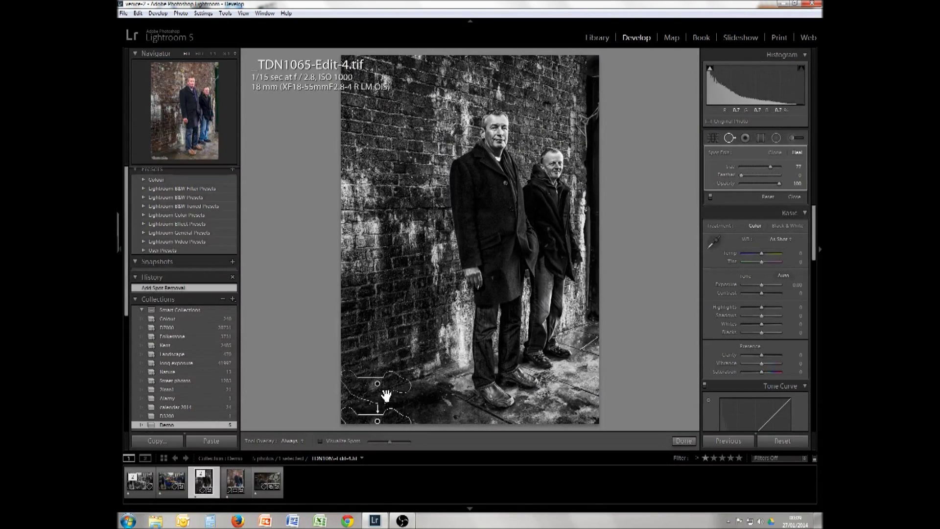
pyautogui.click(683, 441)
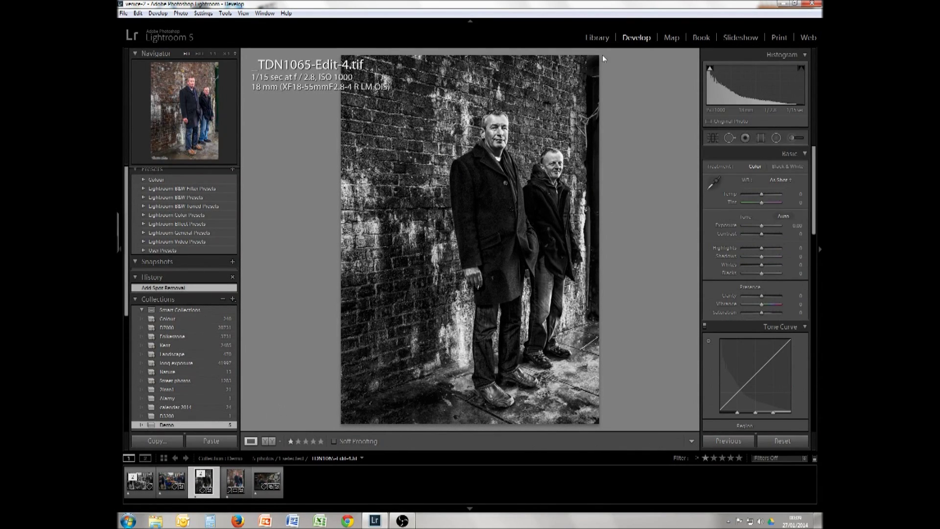
# Step: Heal the bright strip along the photo's upper-right edge with a spot removal stroke
pyautogui.click(730, 137)
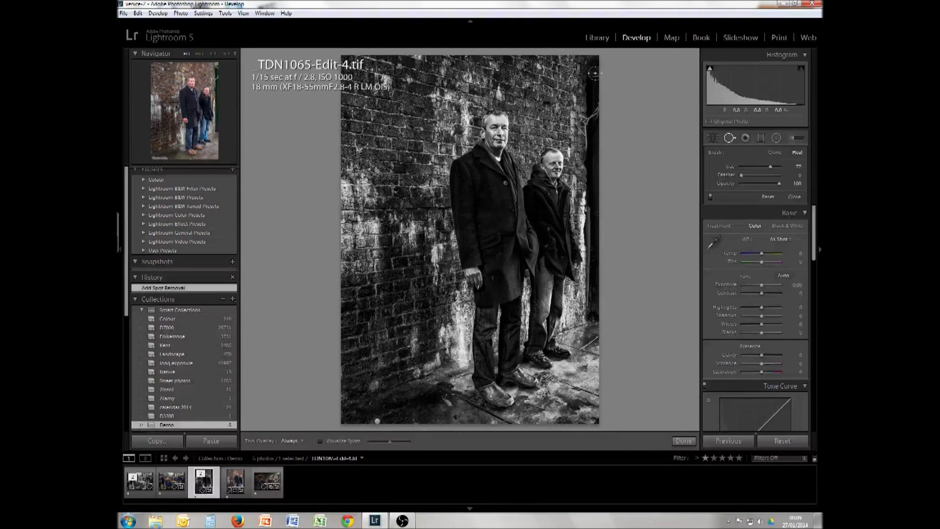
pyautogui.moveTo(598, 96)
pyautogui.mouseDown()
pyautogui.moveTo(601, 120)
pyautogui.moveTo(603, 64)
pyautogui.mouseUp()
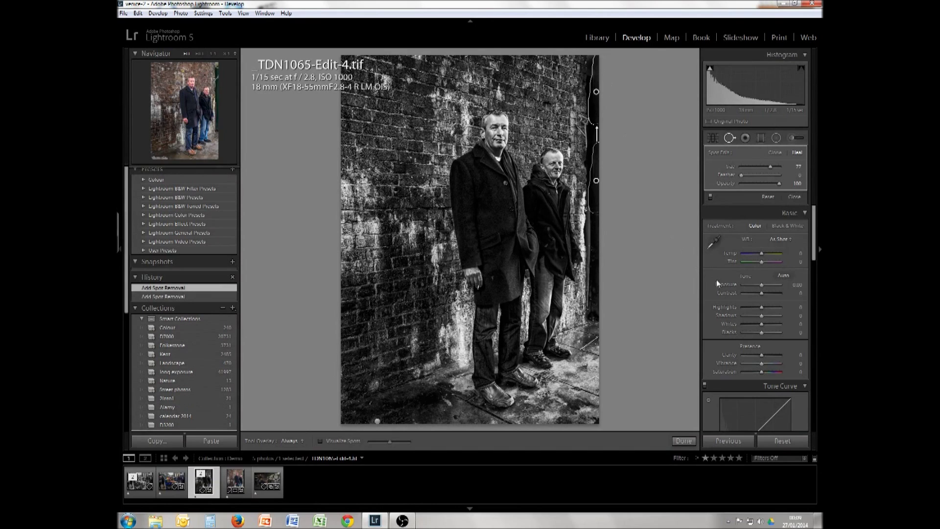
pyautogui.click(683, 440)
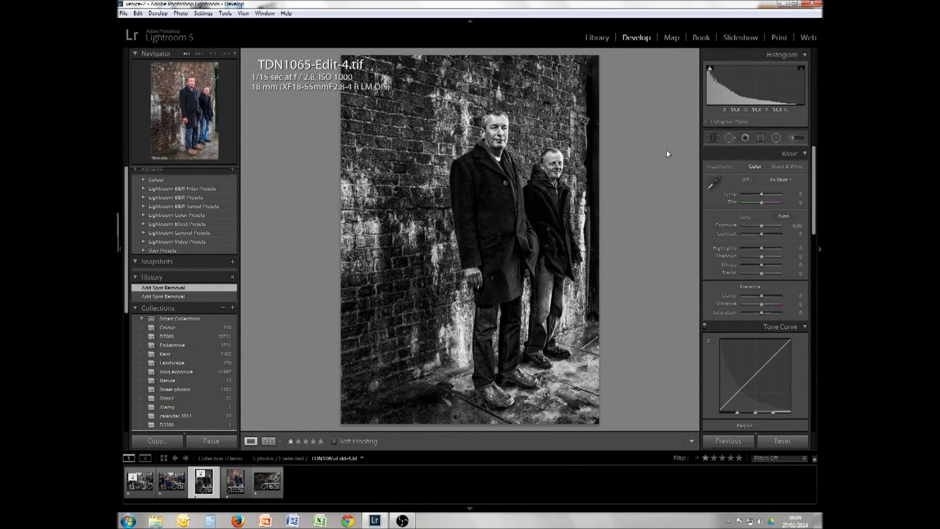
# Step: Heal the bright spot on the wall above the taller man's head, sampling from the bricks to its right
pyautogui.click(729, 138)
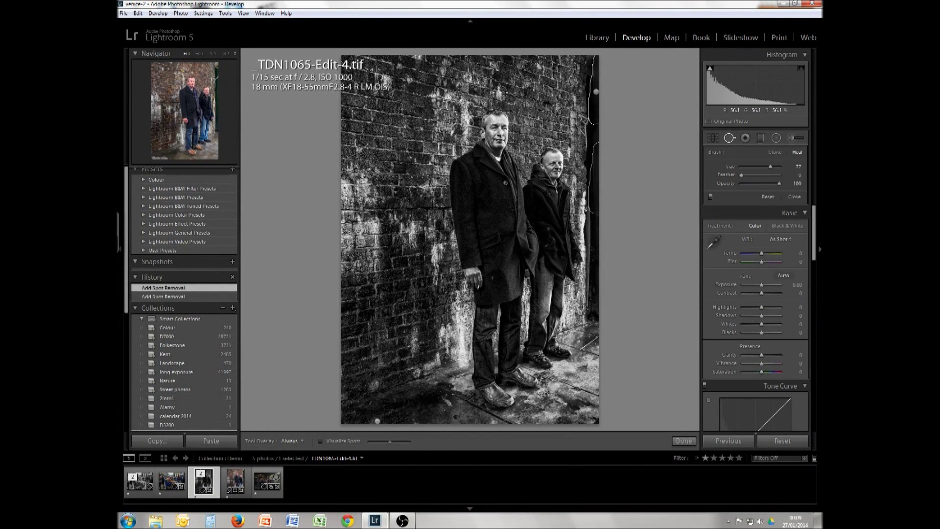
pyautogui.click(499, 92)
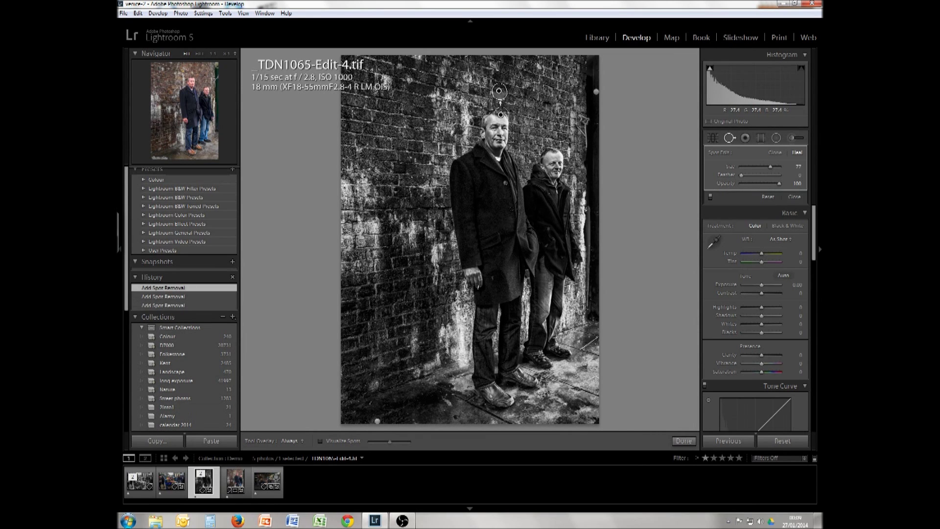
pyautogui.moveTo(502, 114); pyautogui.dragTo(529, 107)
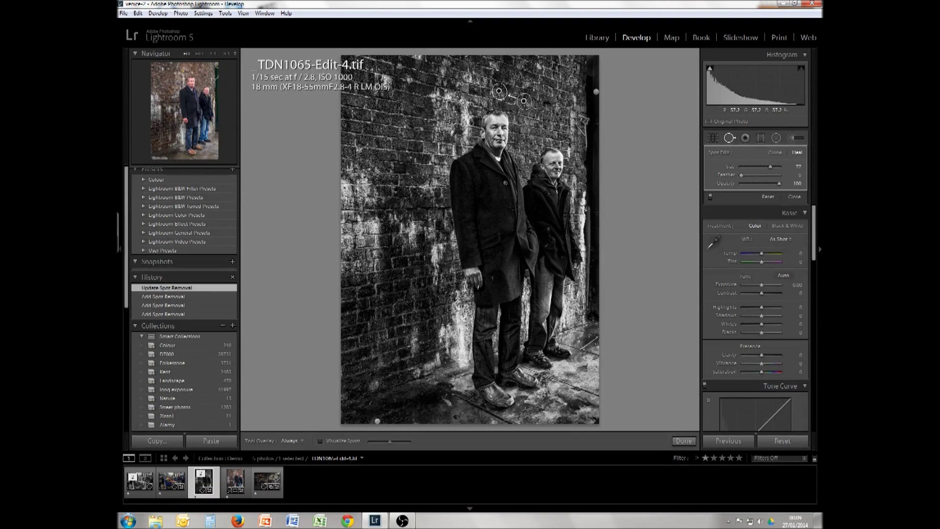
pyautogui.click(680, 439)
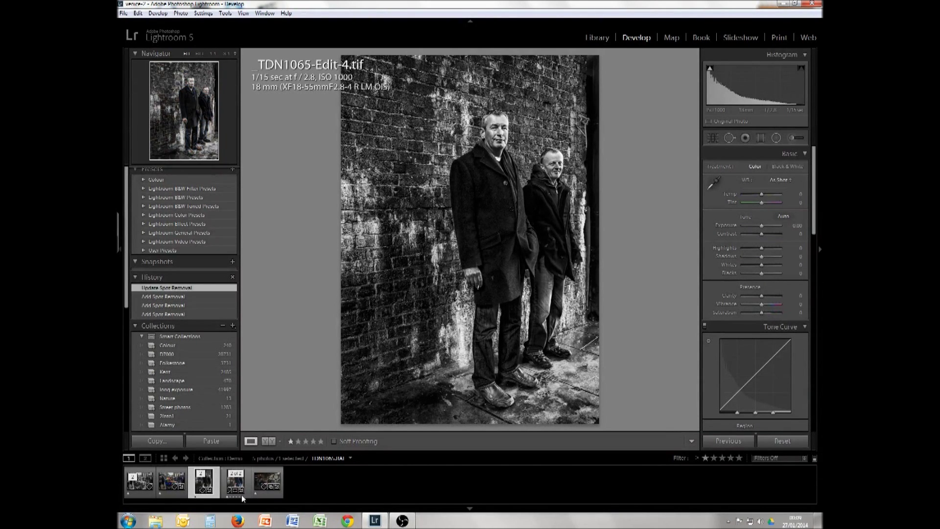
# Step: Open TDN1066.RAF and reset its develop settings
pyautogui.click(259, 482)
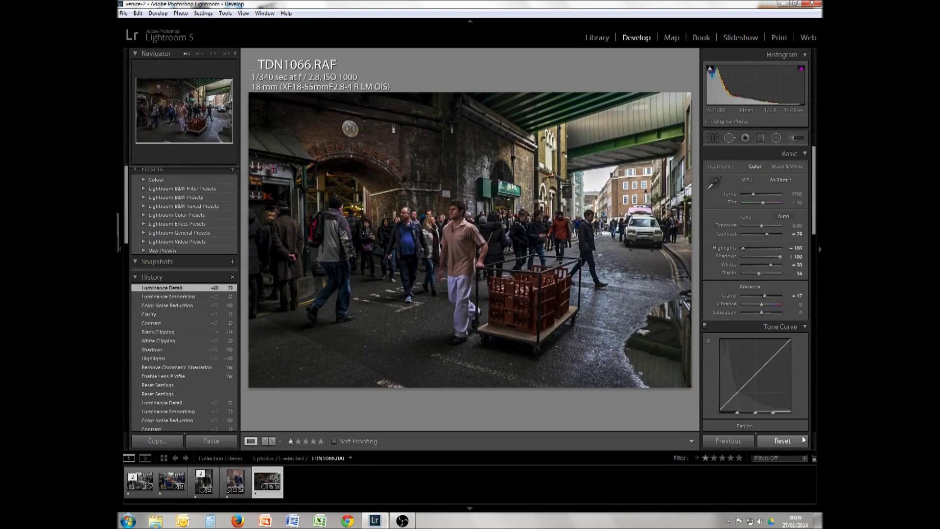
pyautogui.click(789, 442)
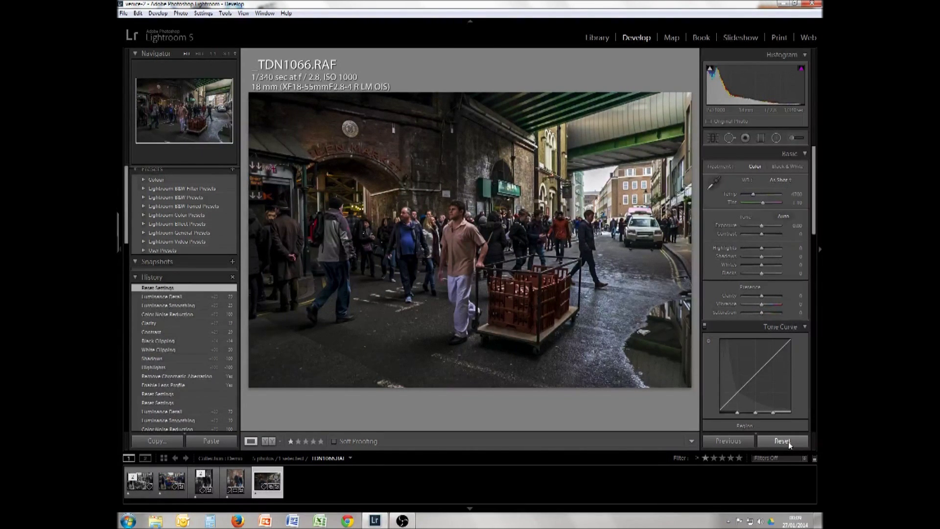
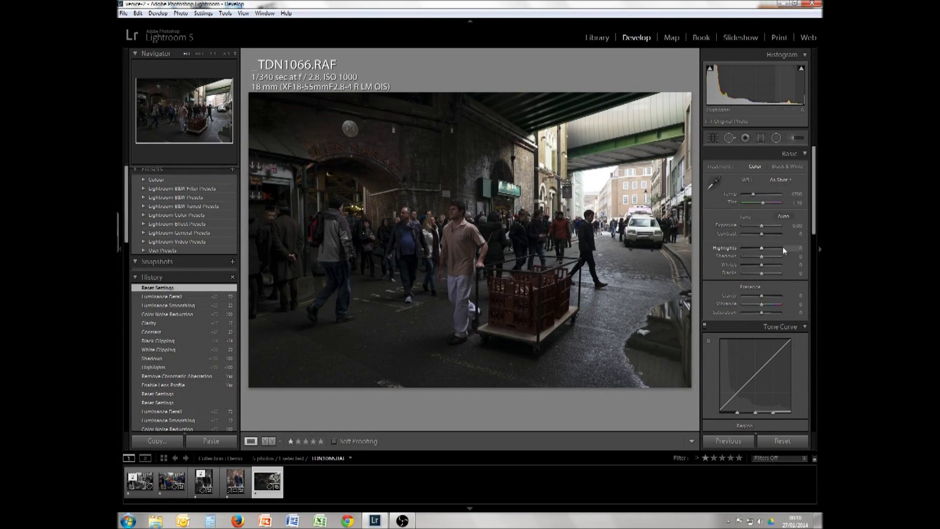
# Step: Enable lens profile corrections and chromatic aberration removal for the street market photo
pyautogui.scroll(-2, 817, 226)
pyautogui.moveTo(816, 227); pyautogui.dragTo(814, 399)
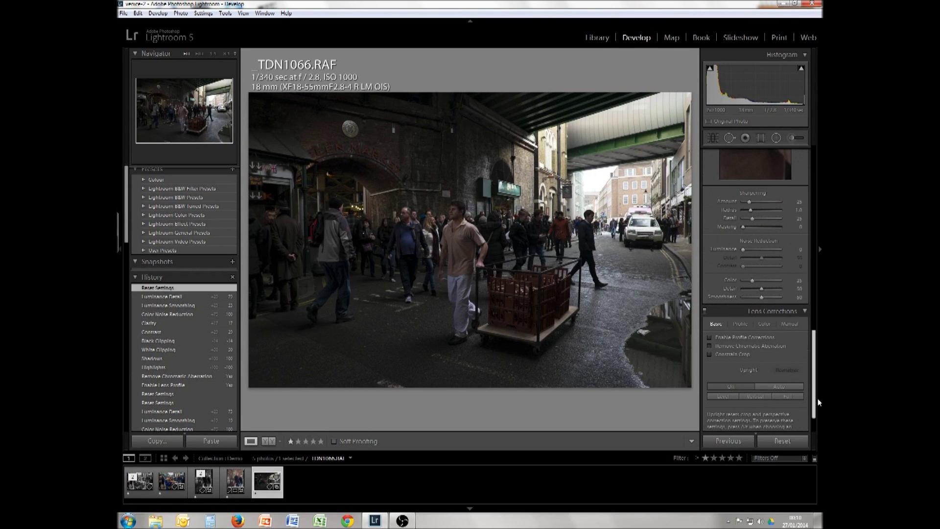
pyautogui.click(760, 339)
pyautogui.click(762, 345)
pyautogui.click(816, 364)
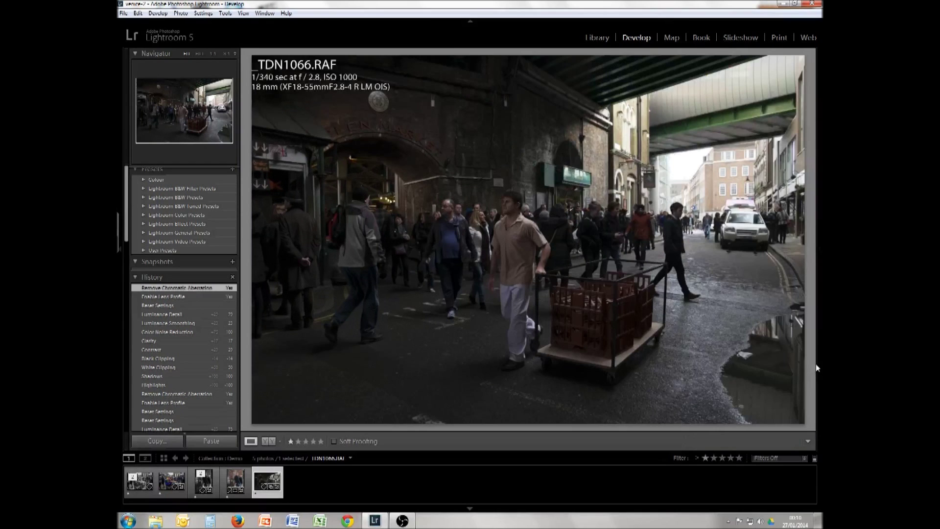
pyautogui.click(816, 256)
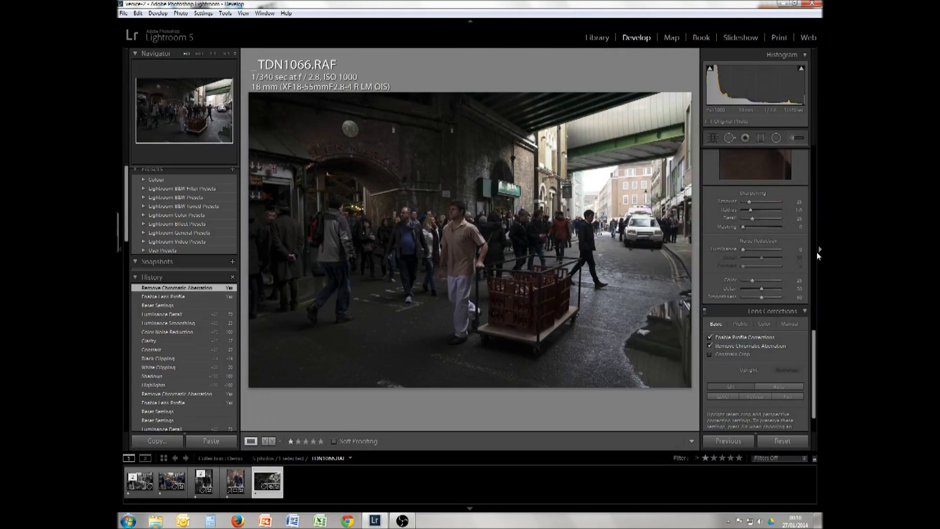
# Step: Set the photo's Highlights to -100 and Shadows to +100
pyautogui.scroll(3, 815, 333)
pyautogui.moveTo(814, 333); pyautogui.dragTo(807, 189)
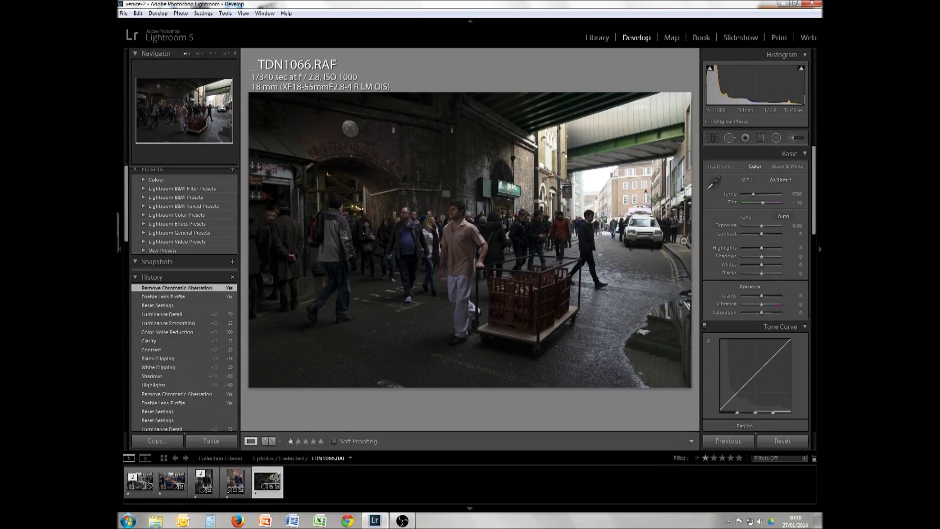
pyautogui.moveTo(761, 248); pyautogui.dragTo(723, 248)
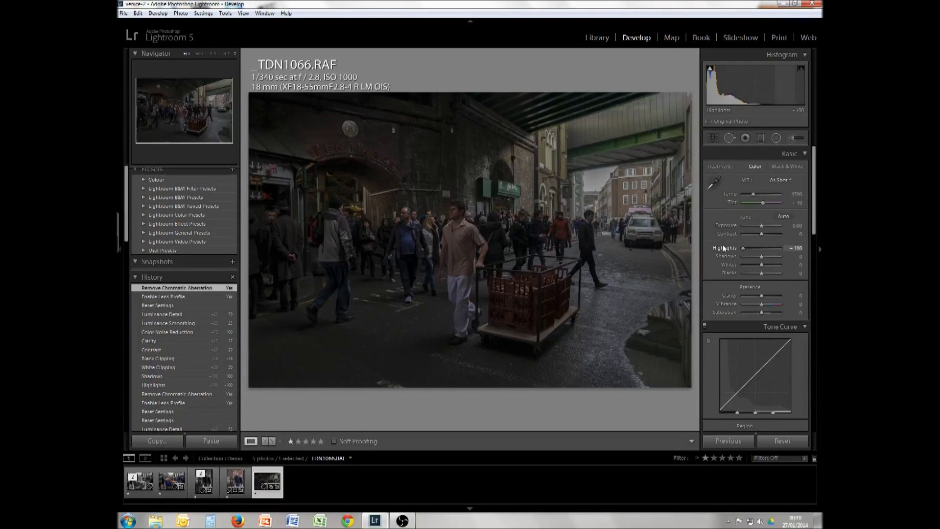
pyautogui.press('alt')
pyautogui.moveTo(762, 257); pyautogui.dragTo(784, 257)
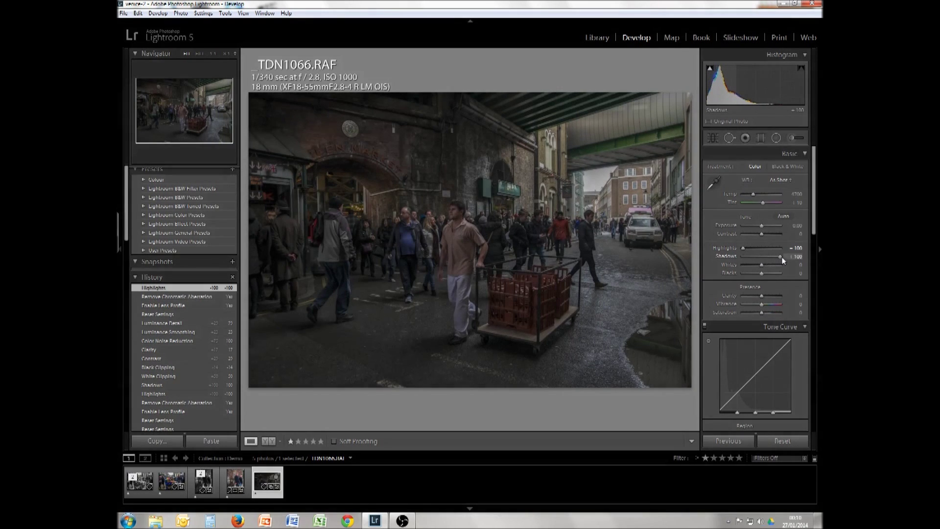
pyautogui.press('alt')
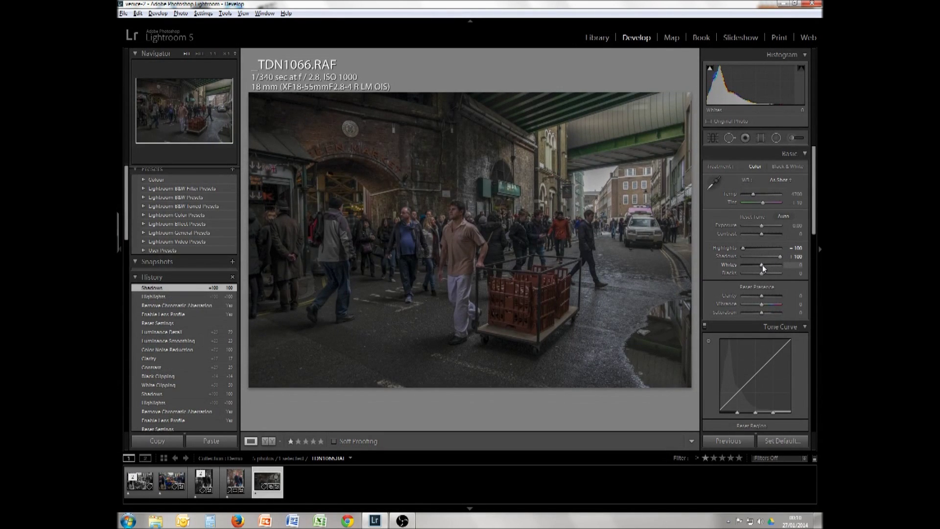
# Step: Set Whites to +50, Blacks to -14 and Clarity to +24, and raise the Contrast slightly for the street market photo
pyautogui.keyDown('alt'); pyautogui.click(762, 264); pyautogui.keyUp('alt')
pyautogui.moveTo(765, 265)
pyautogui.mouseDown()
pyautogui.moveTo(774, 262)
pyautogui.moveTo(759, 273)
pyautogui.mouseUp()
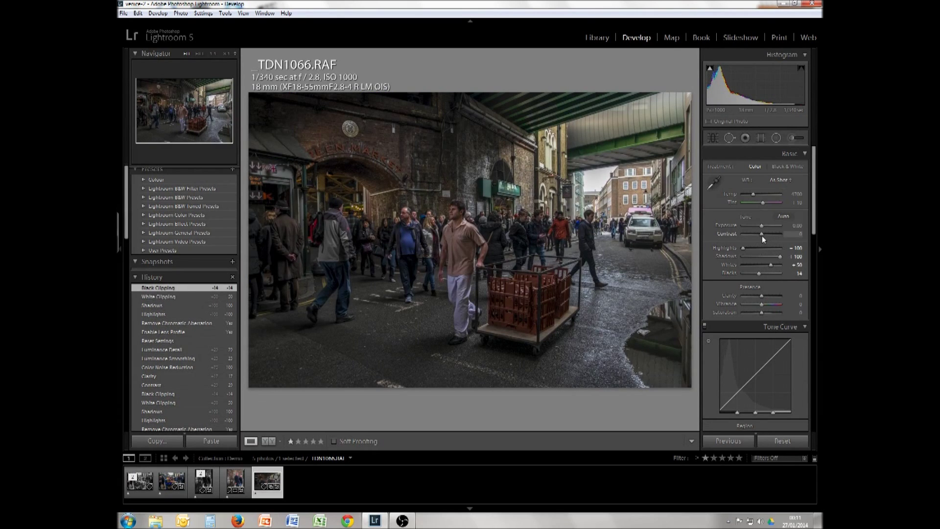
pyautogui.moveTo(762, 236); pyautogui.dragTo(765, 234)
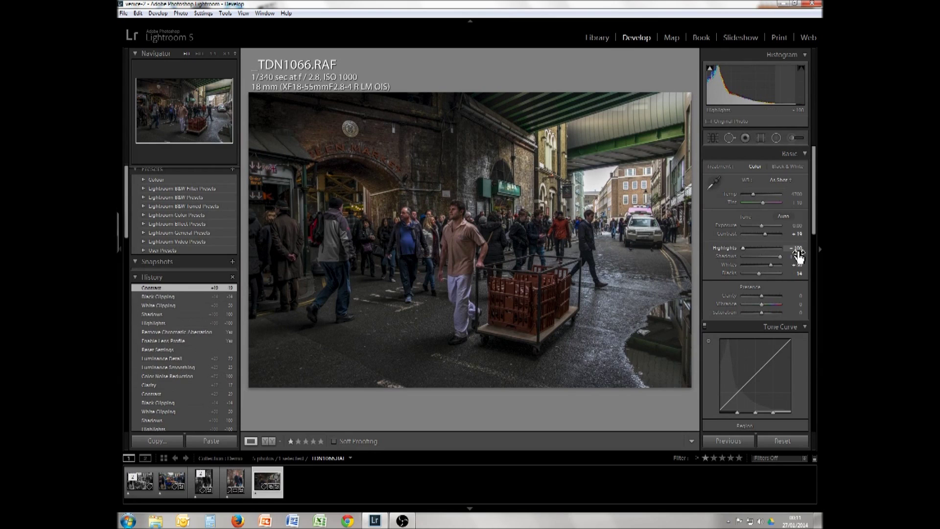
pyautogui.scroll(-3, 813, 254)
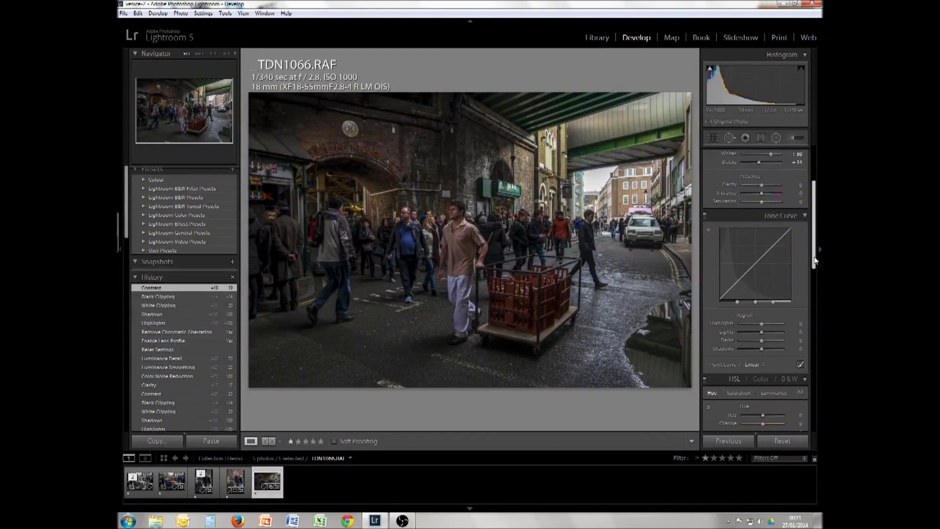
pyautogui.moveTo(761, 185); pyautogui.dragTo(766, 185)
# Step: Set noise reduction to Color 100, Luminance 21 and Luminance Detail 81
pyautogui.moveTo(813, 263); pyautogui.dragTo(815, 387)
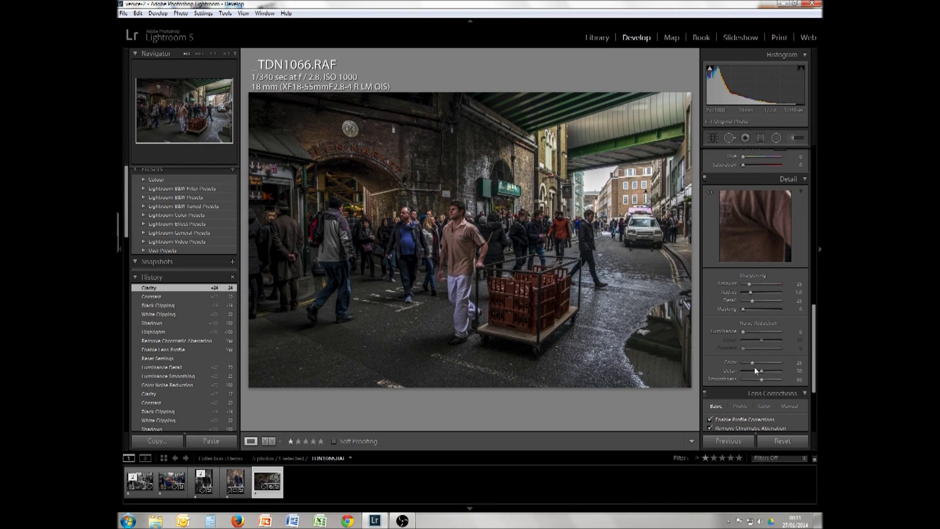
pyautogui.moveTo(752, 362); pyautogui.dragTo(783, 363)
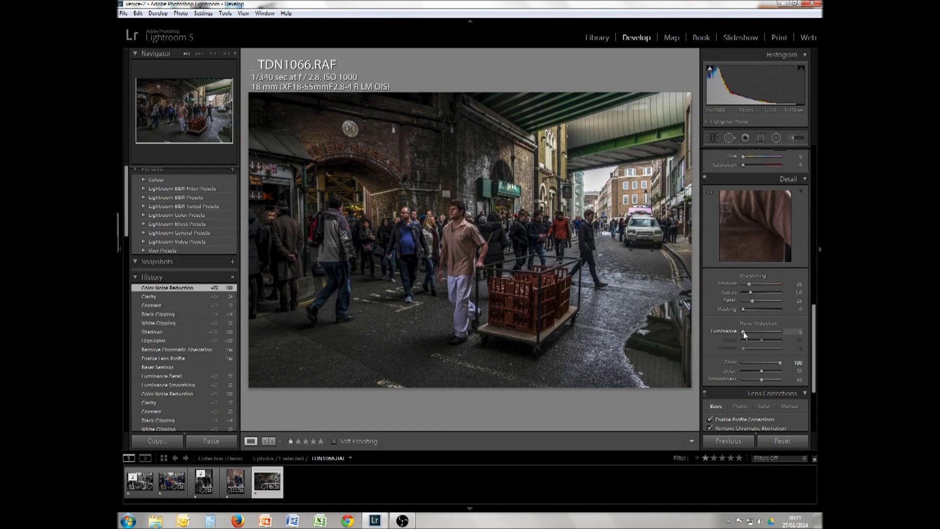
pyautogui.moveTo(743, 331); pyautogui.dragTo(751, 331)
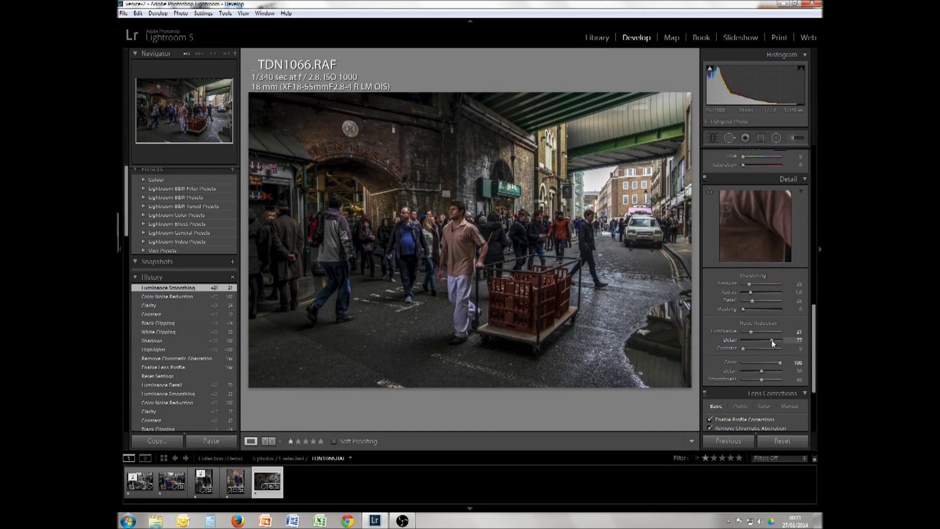
pyautogui.moveTo(774, 343); pyautogui.dragTo(774, 342)
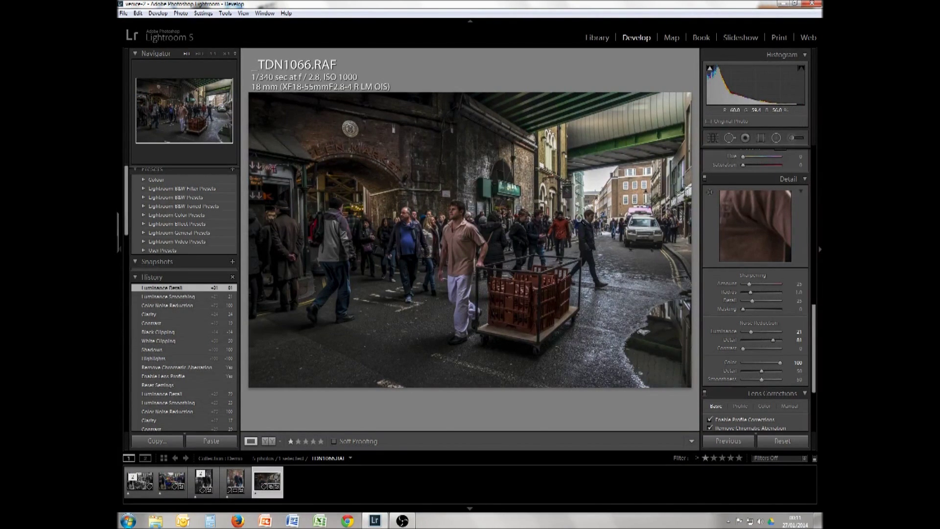
# Step: Open a copy of the photo with Lightroom adjustments in Silver Efex Pro 2
pyautogui.rightClick(579, 219)
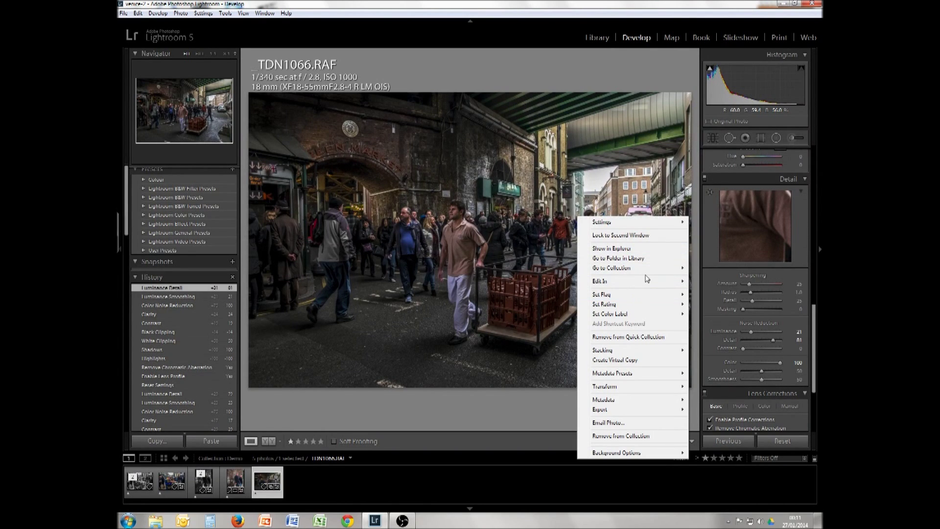
pyautogui.moveTo(653, 284)
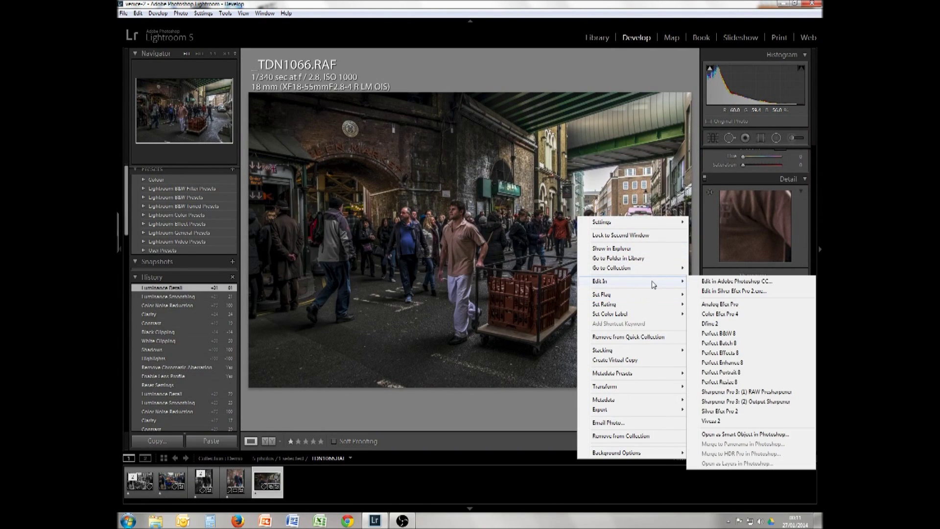
pyautogui.click(710, 291)
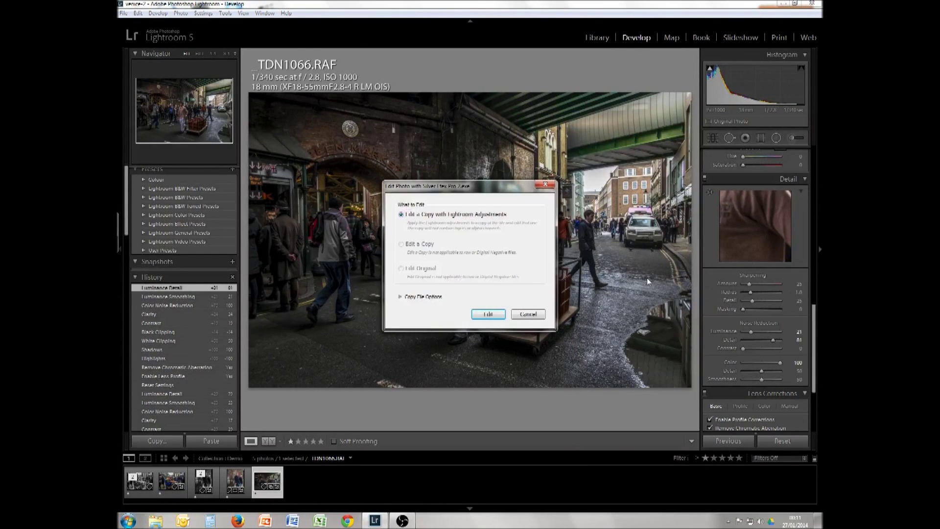
pyautogui.click(488, 315)
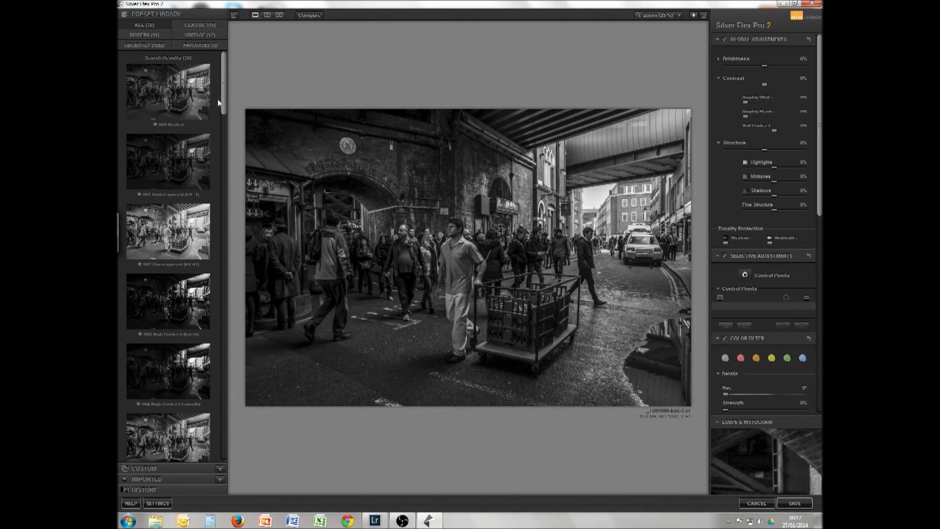
# Step: Compare the High Structure smooth and harsh presets on the photo and apply 005 High Structure (harsh)
pyautogui.moveTo(222, 99); pyautogui.dragTo(222, 130)
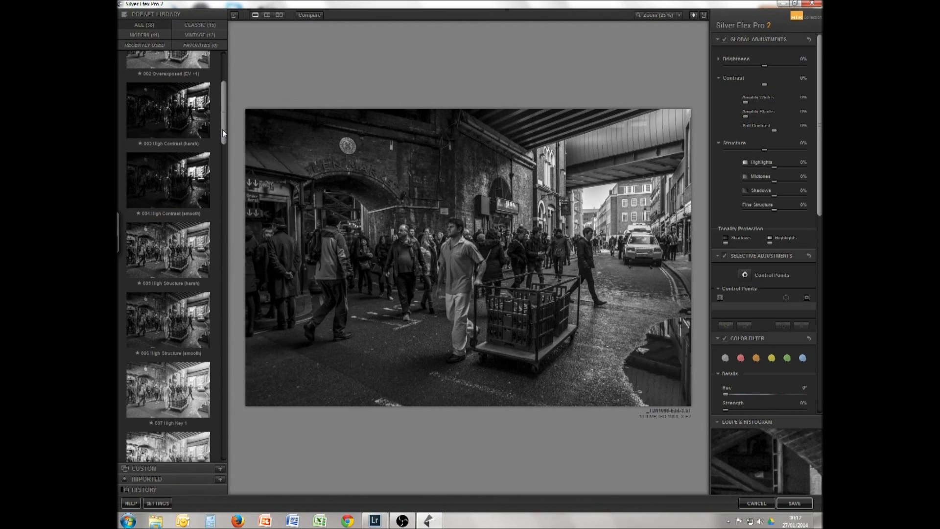
pyautogui.moveTo(222, 129); pyautogui.dragTo(222, 142)
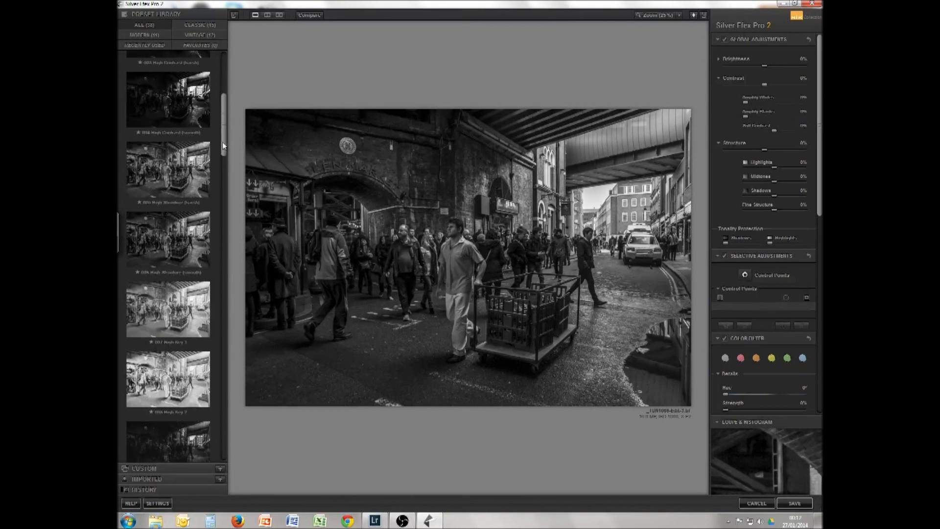
pyautogui.click(191, 165)
pyautogui.click(159, 227)
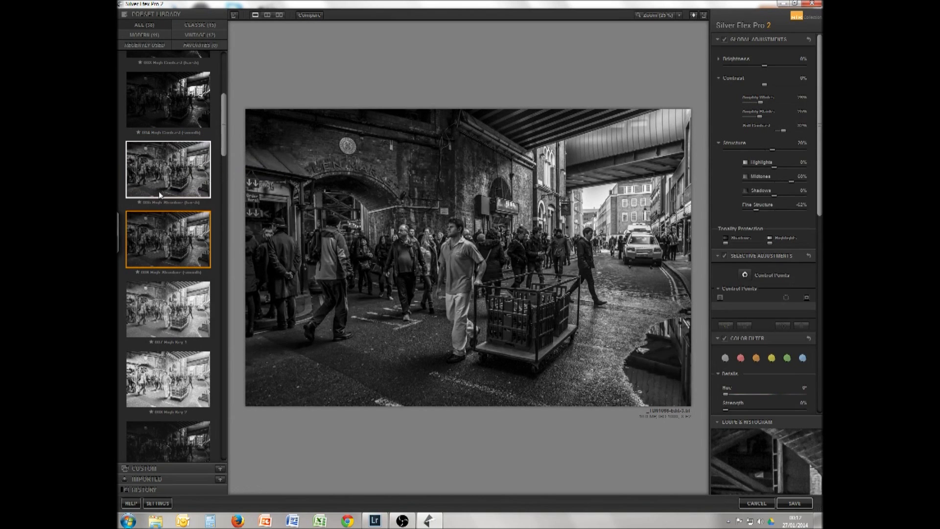
pyautogui.click(159, 195)
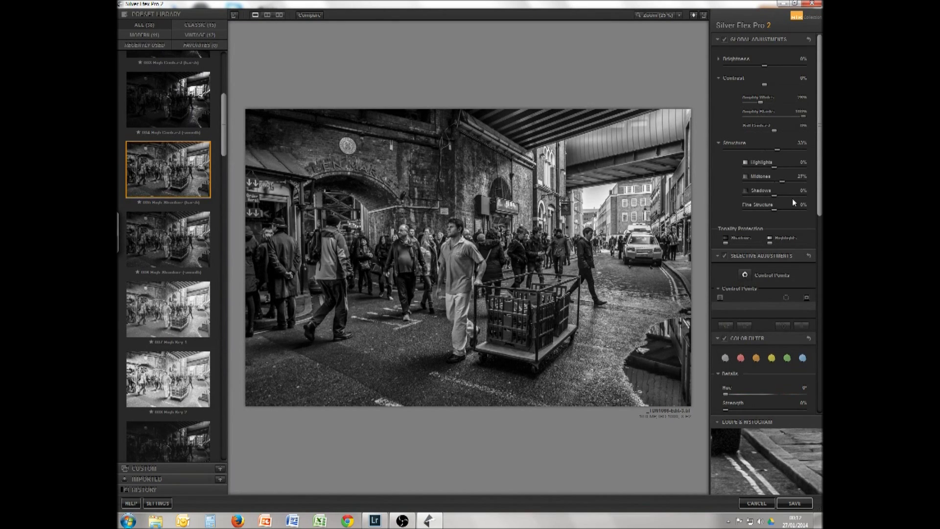
# Step: Raise midtone structure to 47% and shadow structure to about 76%, and set film sensitivity to about 25% red and 36% yellow
pyautogui.moveTo(775, 197); pyautogui.dragTo(789, 182)
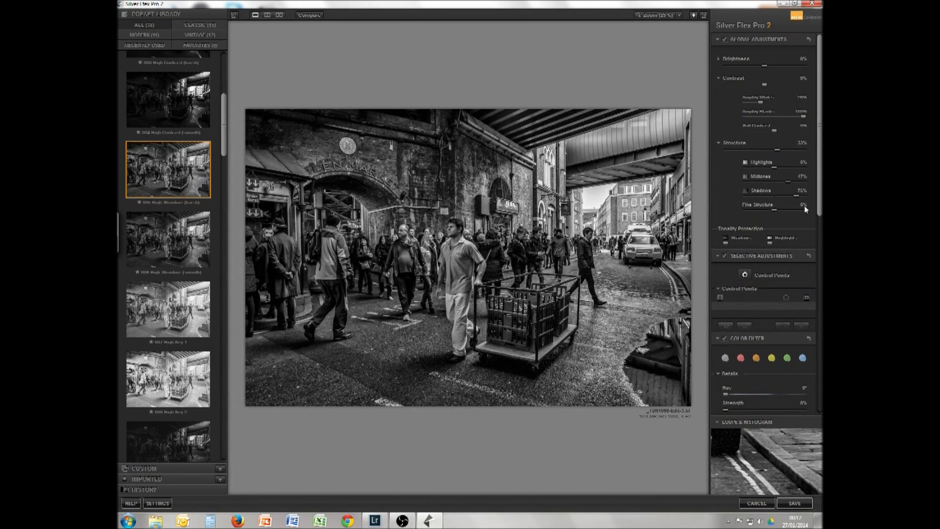
pyautogui.moveTo(818, 187); pyautogui.dragTo(822, 316)
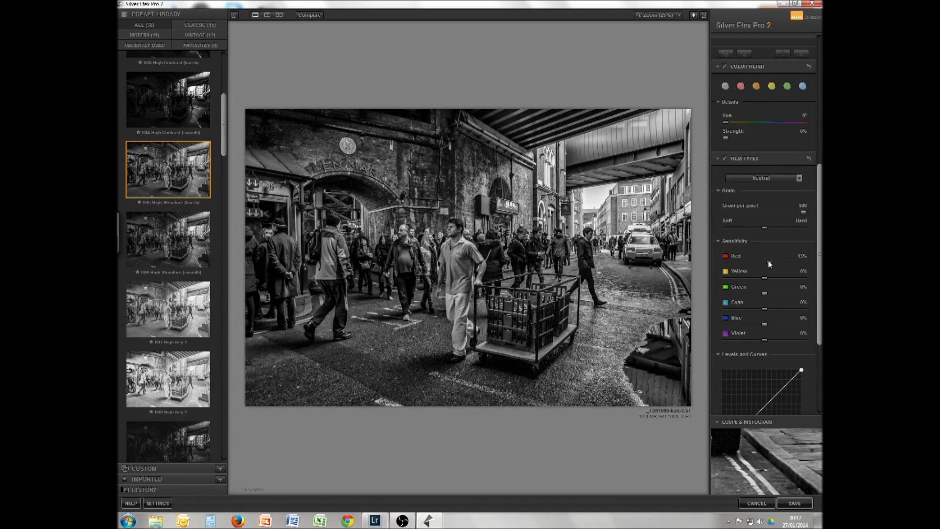
pyautogui.moveTo(768, 265); pyautogui.dragTo(774, 263)
pyautogui.moveTo(776, 277); pyautogui.dragTo(779, 277)
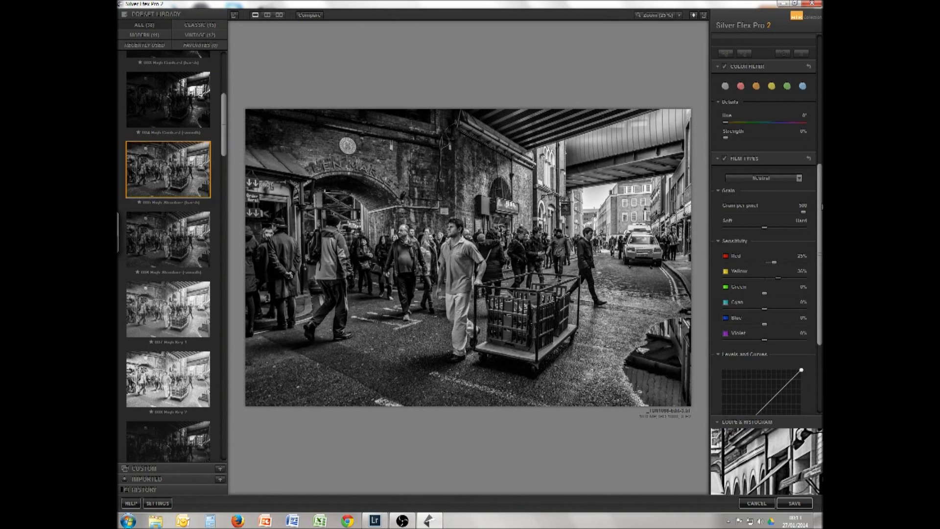
# Step: Add a control point in the sky beside the distant building, adjust its brightness and contrast, and reduce its size to 5%
pyautogui.scroll(5, 760, 191)
pyautogui.click(745, 198)
pyautogui.click(600, 196)
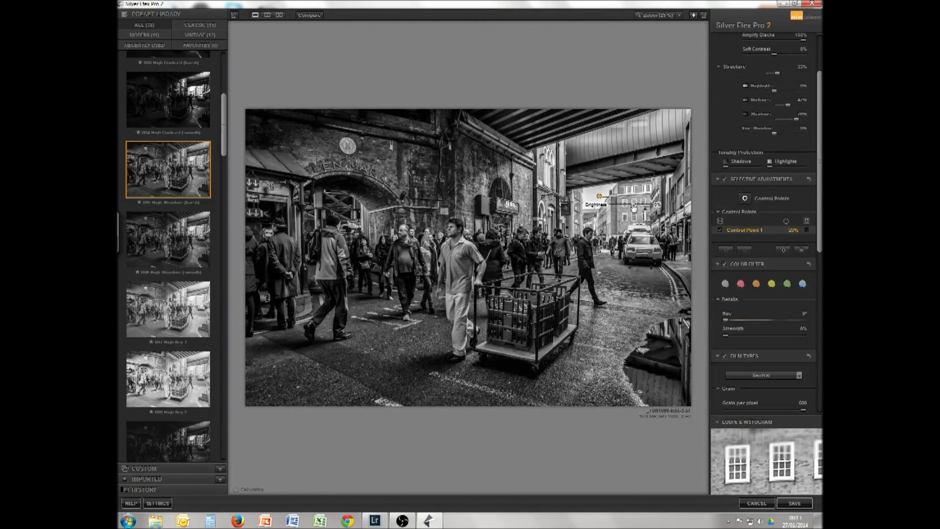
pyautogui.moveTo(632, 206); pyautogui.dragTo(629, 207)
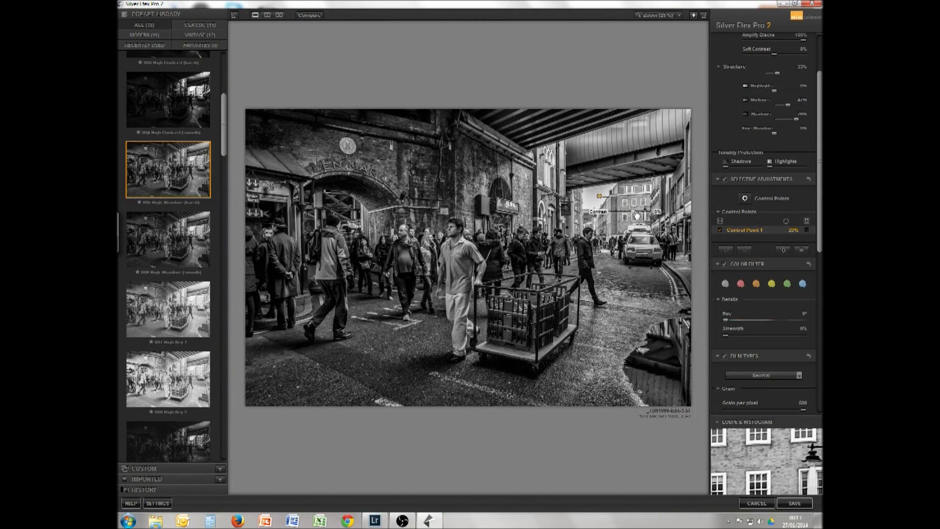
pyautogui.moveTo(615, 220); pyautogui.dragTo(611, 225)
pyautogui.click(606, 226)
pyautogui.moveTo(637, 229)
pyautogui.mouseDown()
pyautogui.moveTo(622, 230)
pyautogui.moveTo(640, 236)
pyautogui.mouseUp()
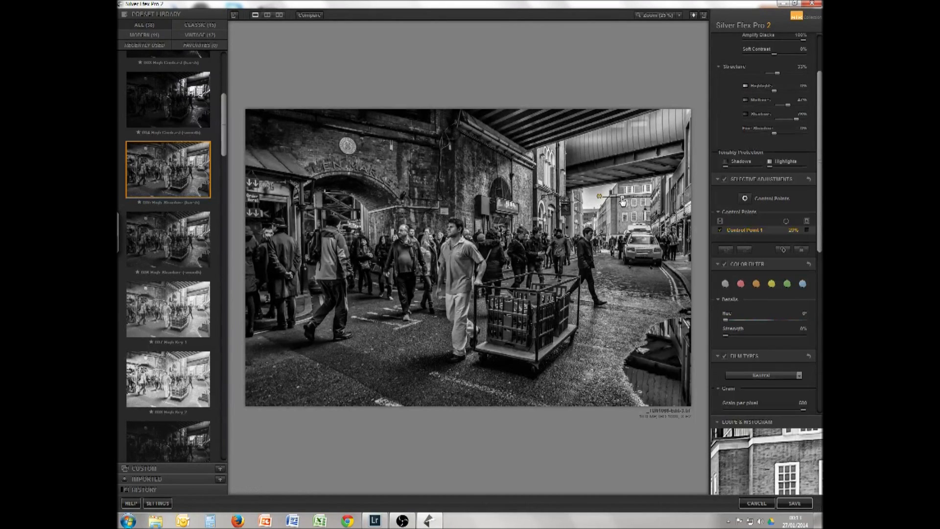
pyautogui.moveTo(622, 201); pyautogui.dragTo(618, 201)
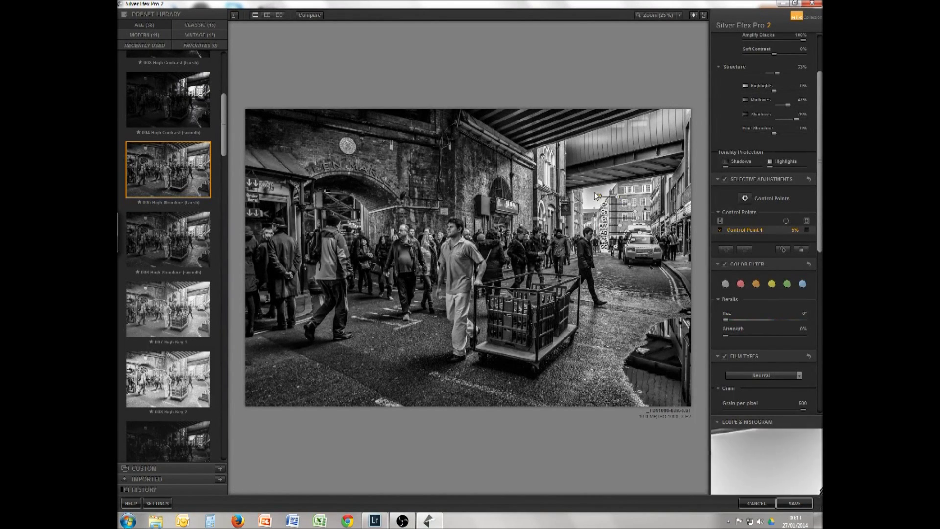
# Step: Duplicate the 5% control point across the sky and onto the distant brick building, making seven points in total
pyautogui.moveTo(597, 196)
pyautogui.mouseDown()
pyautogui.moveTo(610, 196)
pyautogui.moveTo(590, 196)
pyautogui.moveTo(591, 207)
pyautogui.moveTo(603, 202)
pyautogui.mouseUp()
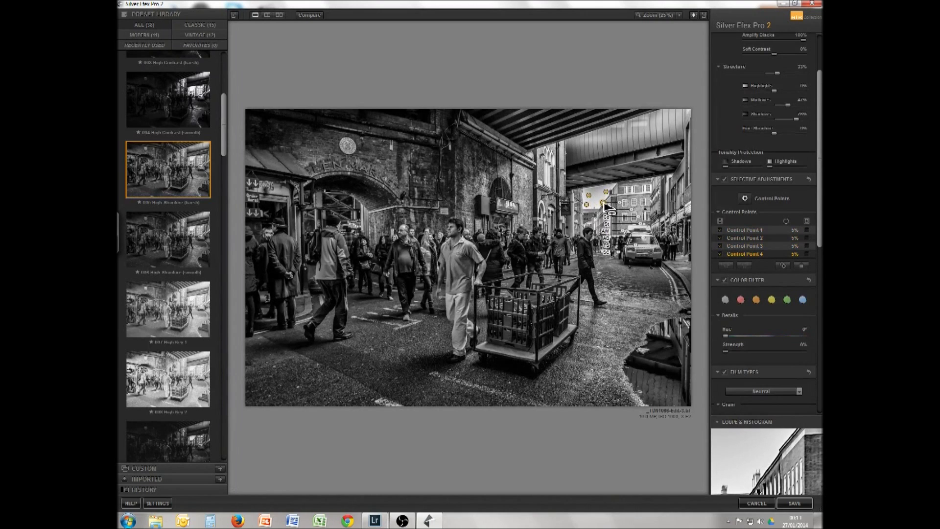
pyautogui.click(638, 201)
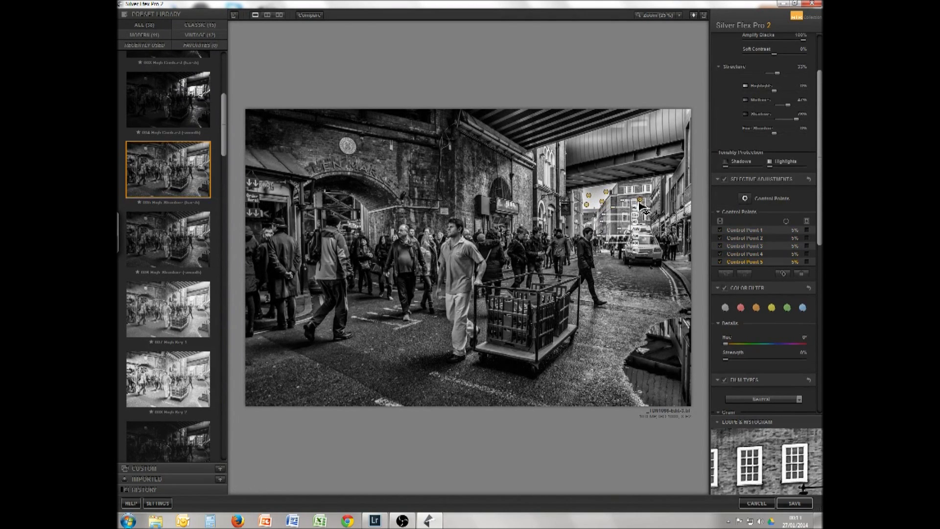
pyautogui.click(624, 216)
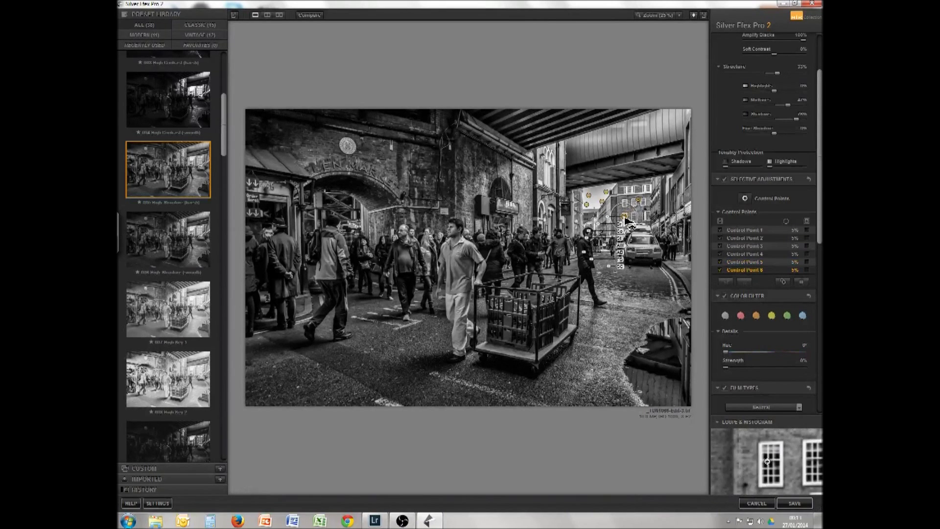
pyautogui.click(607, 219)
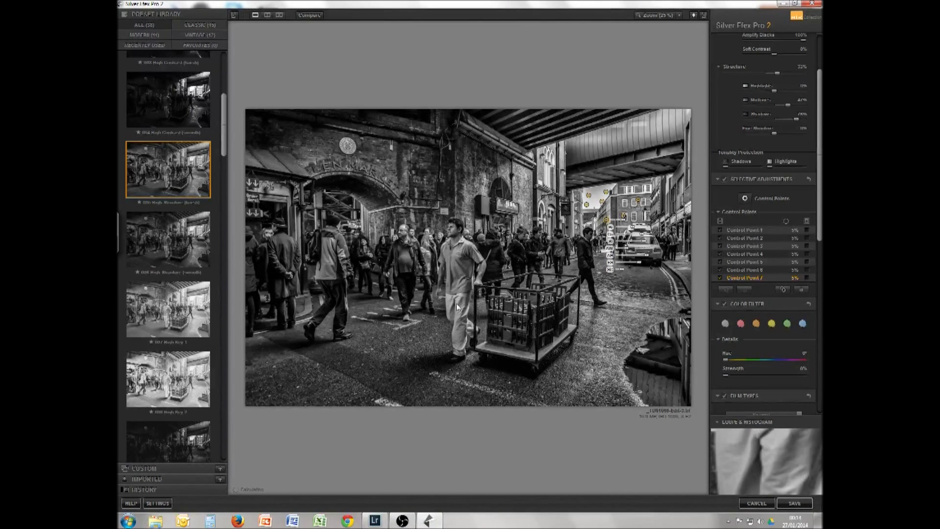
# Step: Add a 20% control point on the light brick wall beside the arched shop sign and adjust its Amplify Whites and Contrast
pyautogui.click(756, 199)
pyautogui.click(528, 185)
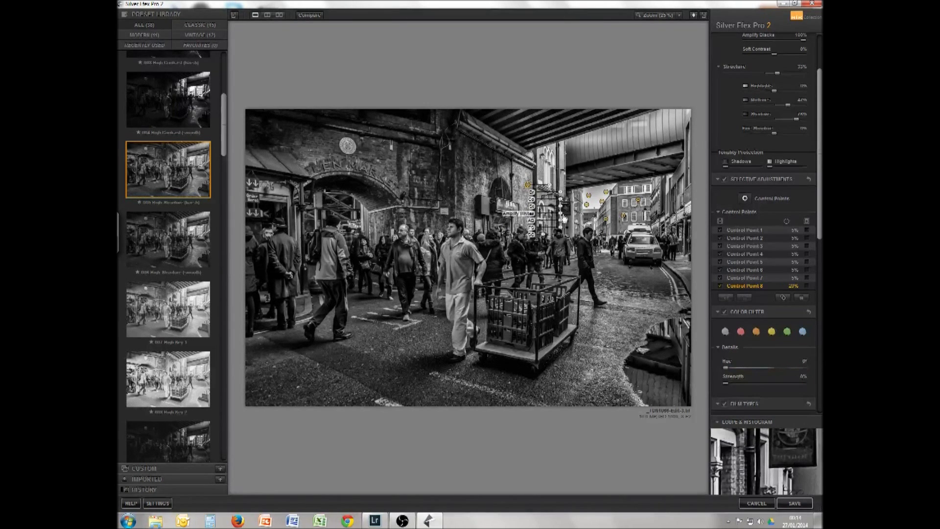
pyautogui.moveTo(563, 217); pyautogui.dragTo(568, 218)
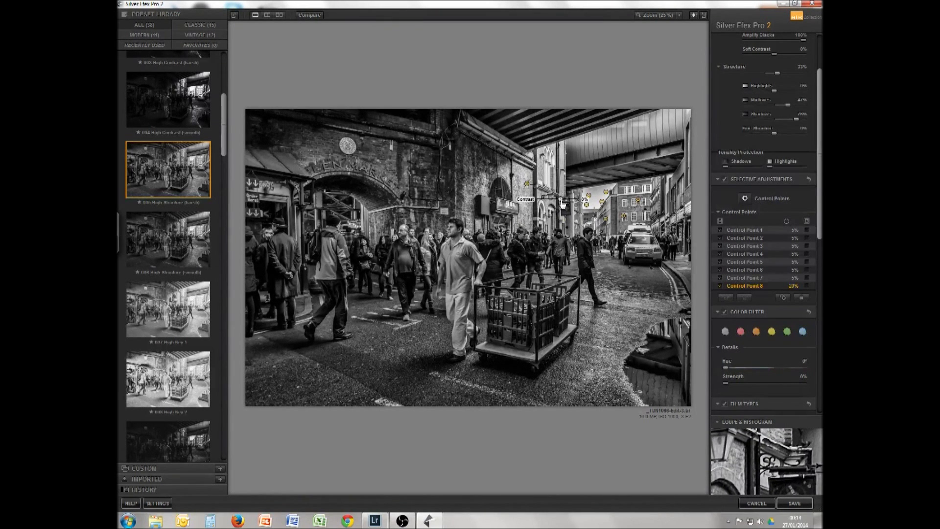
pyautogui.moveTo(563, 207); pyautogui.dragTo(566, 210)
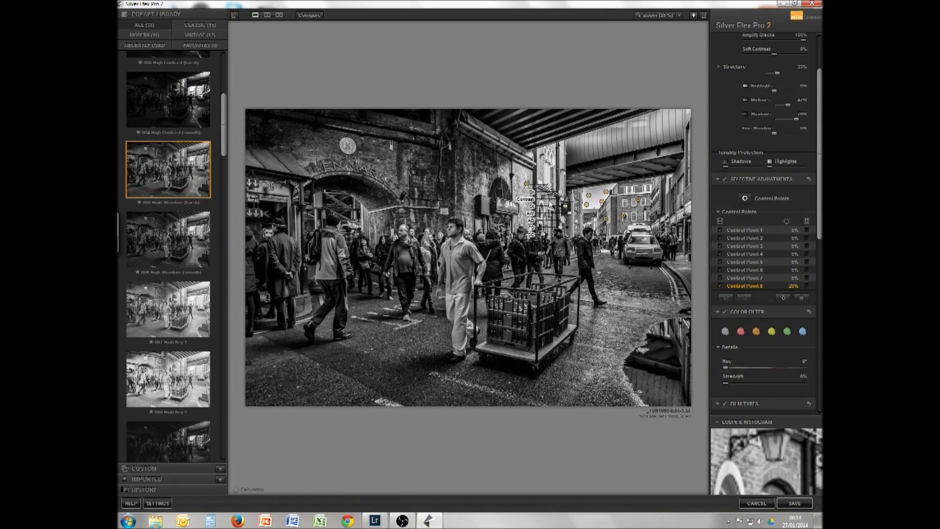
# Step: Duplicate the wall control point to three more spots around the shop sign, sizing the copies 10%, 10% and 4%
pyautogui.moveTo(527, 185); pyautogui.dragTo(490, 194)
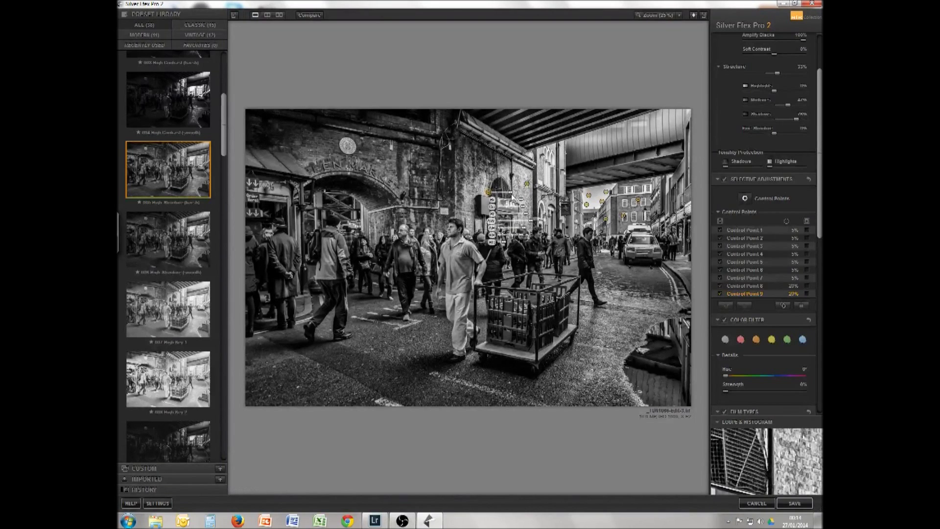
pyautogui.moveTo(512, 196); pyautogui.dragTo(533, 214)
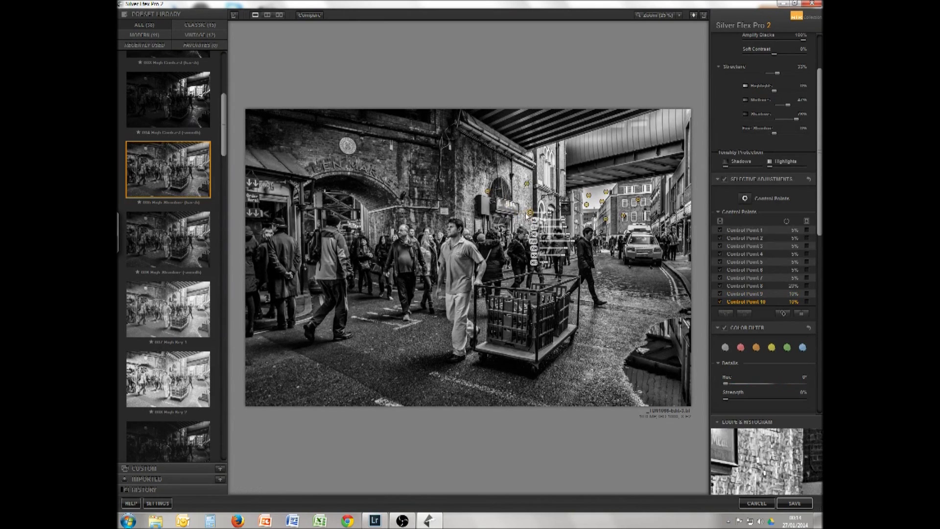
pyautogui.moveTo(530, 212); pyautogui.dragTo(465, 221)
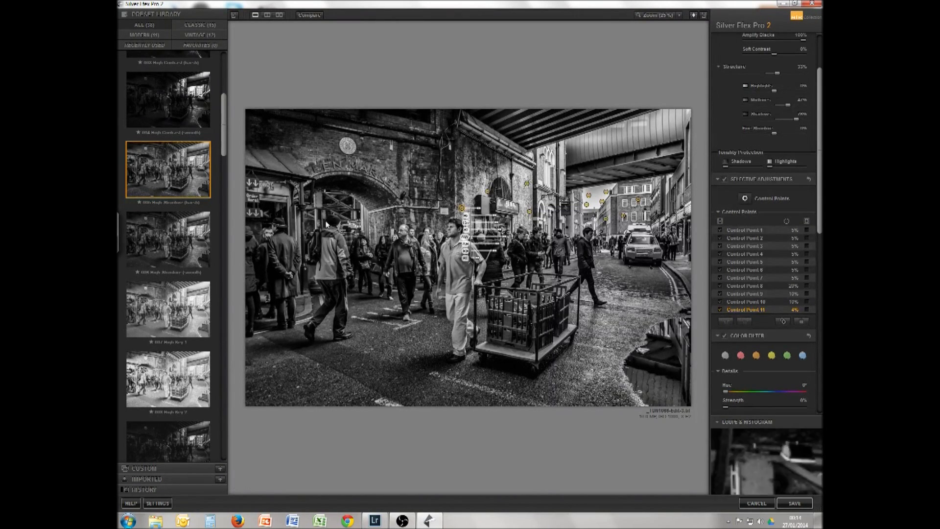
# Step: Add a 4% control point on the trousers of the man with the trolley and increase its Amplify Whites
pyautogui.click(745, 199)
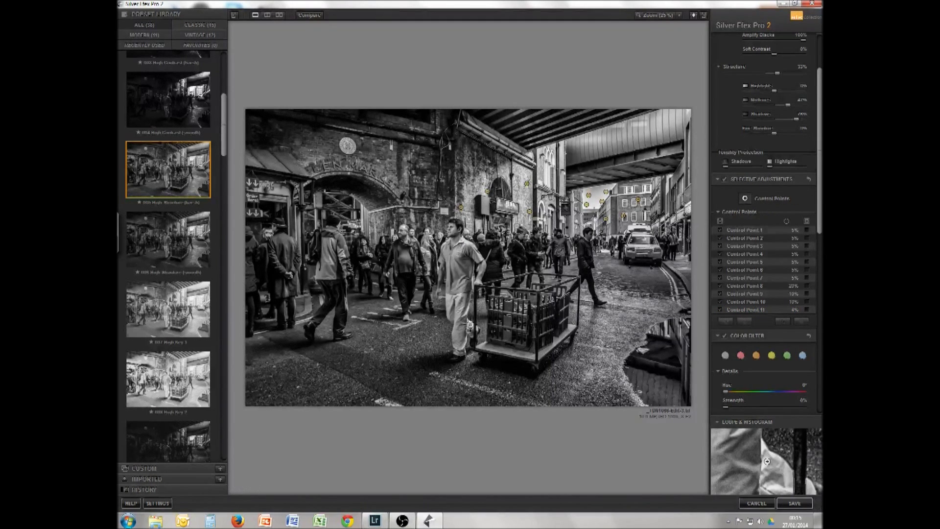
pyautogui.click(462, 315)
pyautogui.moveTo(488, 318); pyautogui.dragTo(481, 321)
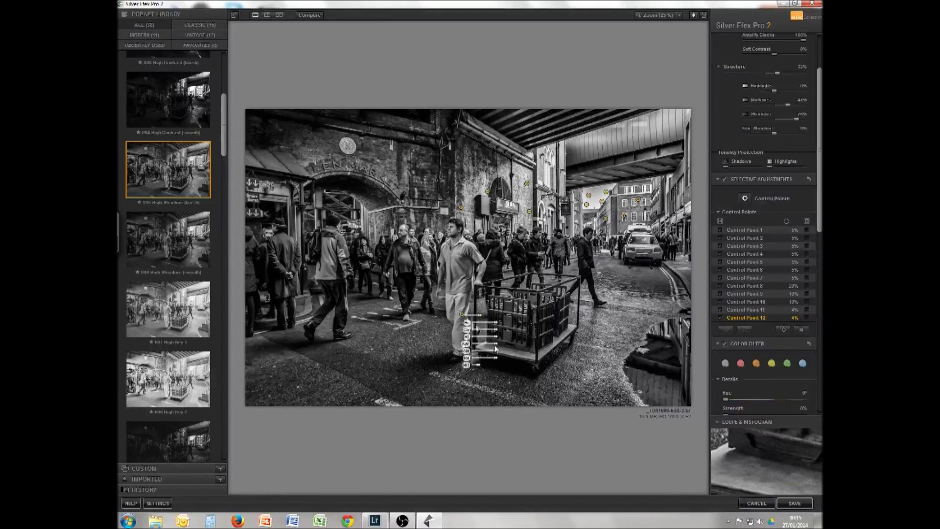
pyautogui.moveTo(497, 344); pyautogui.dragTo(504, 344)
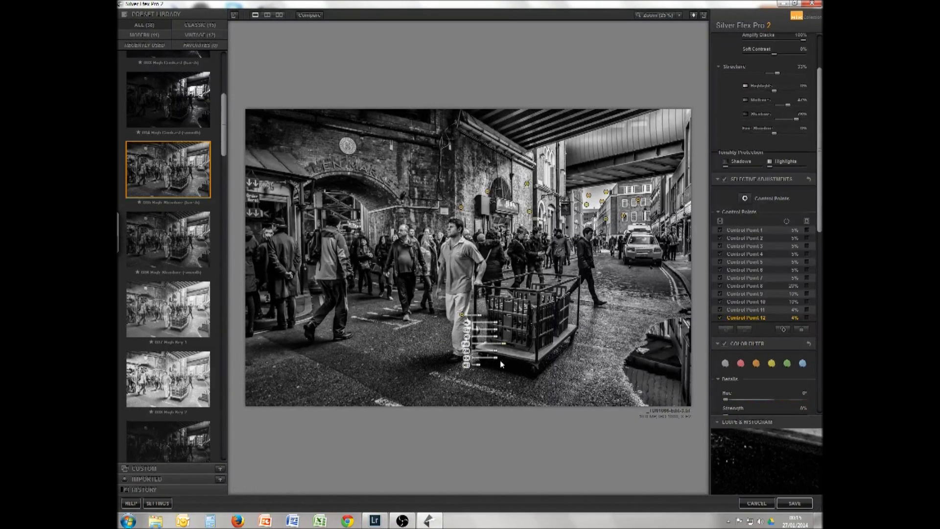
# Step: Increase the Structure of the trousers control point and duplicate the 4% point six times over the man's trousers and shirt
pyautogui.moveTo(495, 337); pyautogui.dragTo(502, 333)
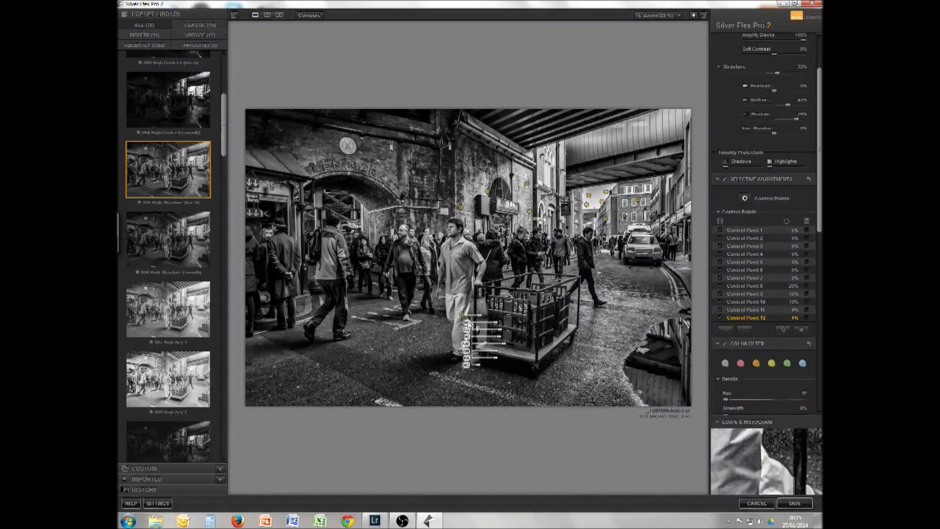
pyautogui.moveTo(463, 316); pyautogui.dragTo(460, 240)
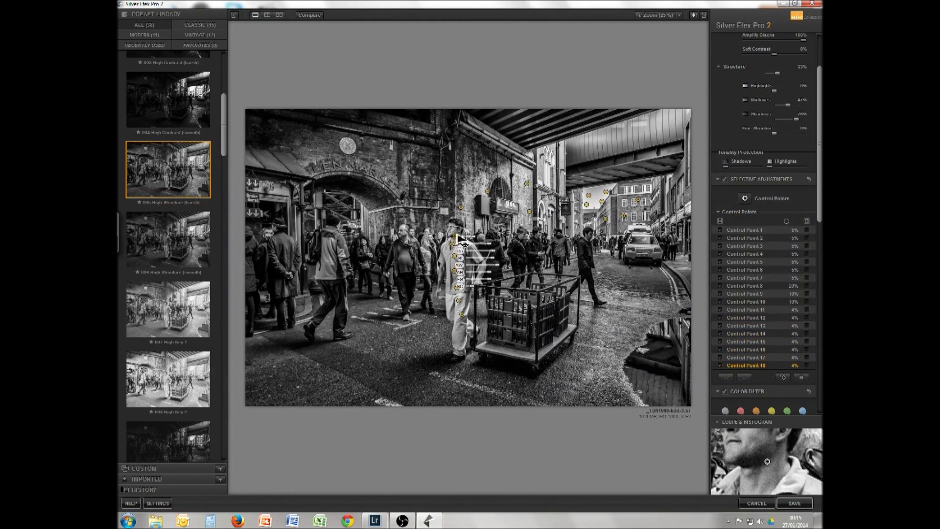
pyautogui.click(454, 344)
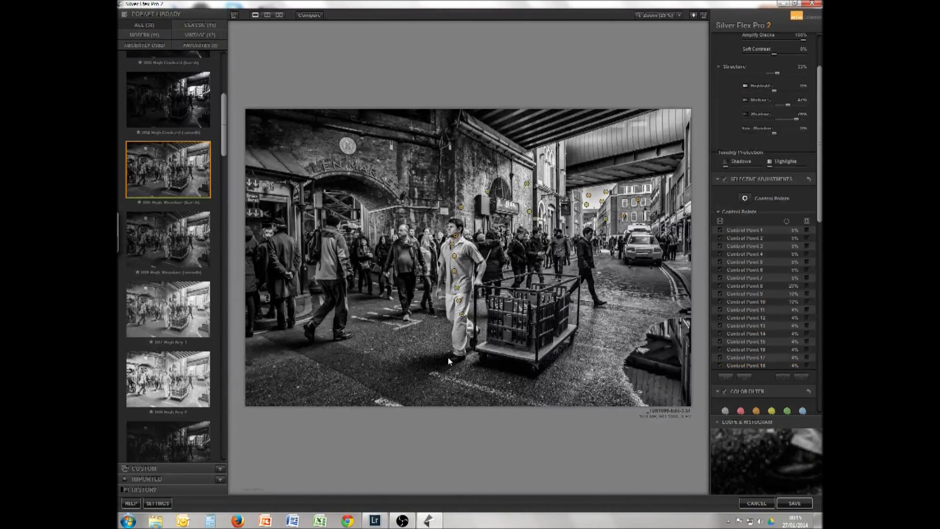
# Step: Duplicate the control point onto the trolley's base and its far corner, sizing both copies 10%
pyautogui.moveTo(462, 313); pyautogui.dragTo(507, 352)
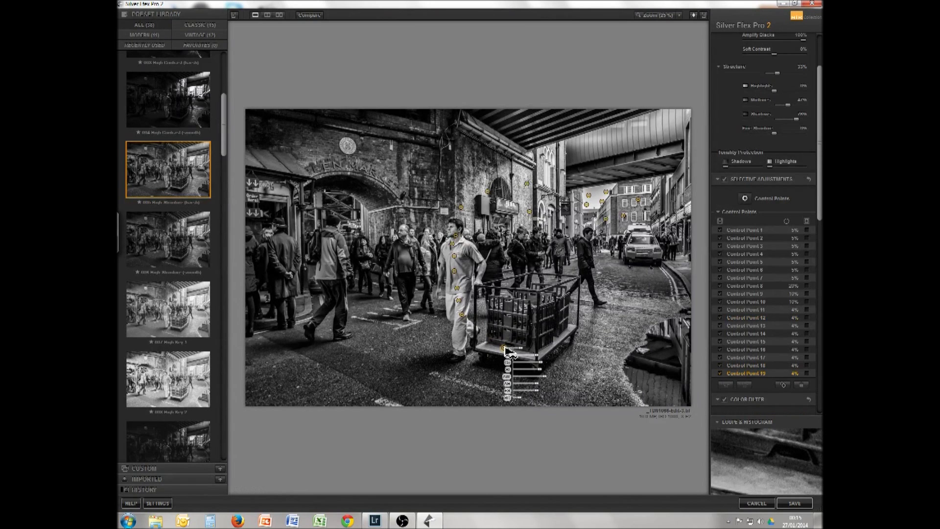
pyautogui.moveTo(520, 348); pyautogui.dragTo(555, 352)
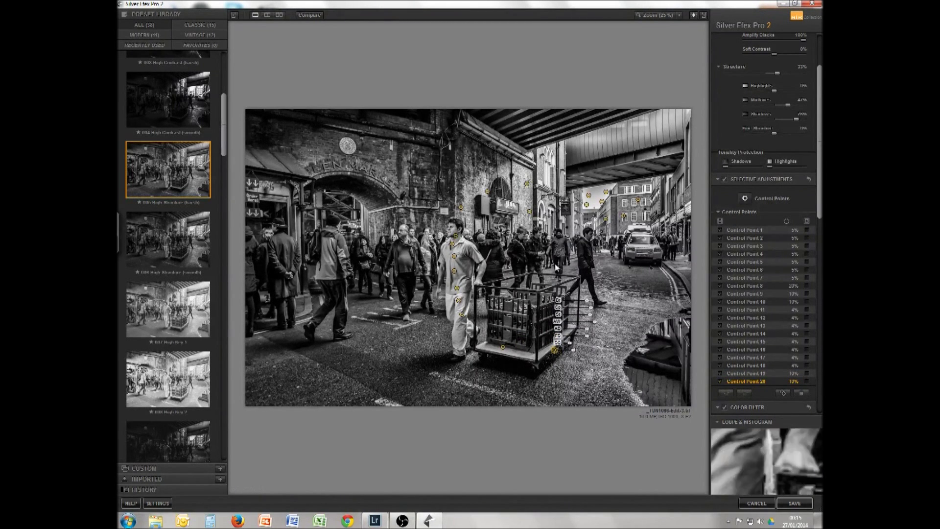
# Step: Apply the Lens Falloff 2 vignette and save the edited photo back to Lightroom
pyautogui.scroll(-10, 820, 208)
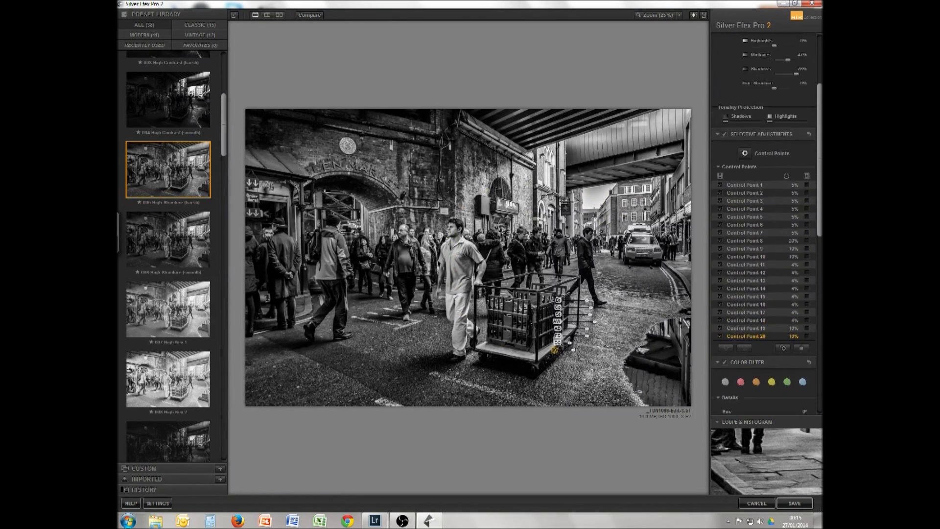
pyautogui.scroll(-5, 784, 245)
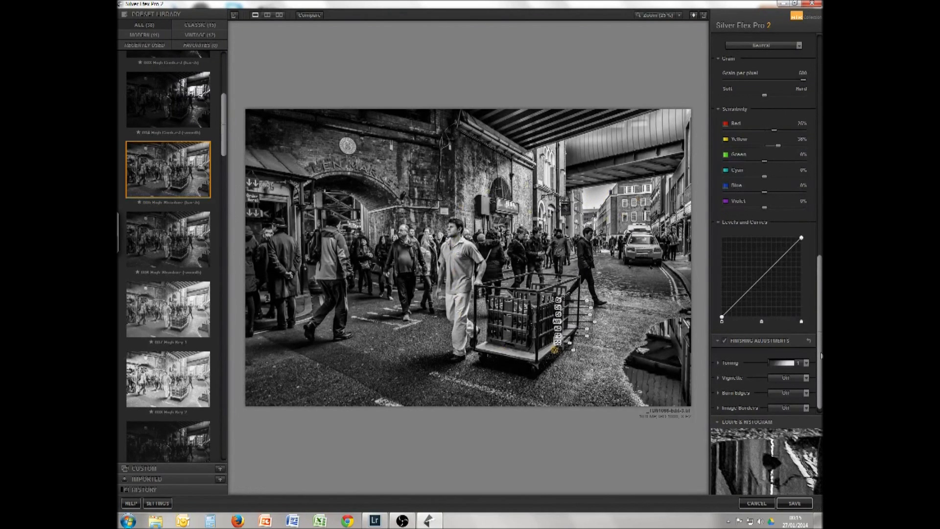
pyautogui.scroll(-1, 815, 362)
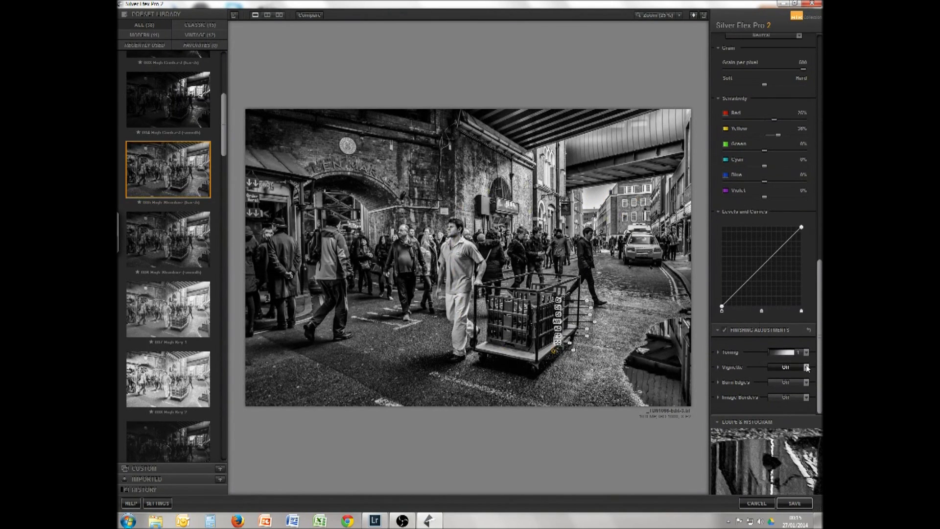
pyautogui.click(811, 362)
pyautogui.press('Up')
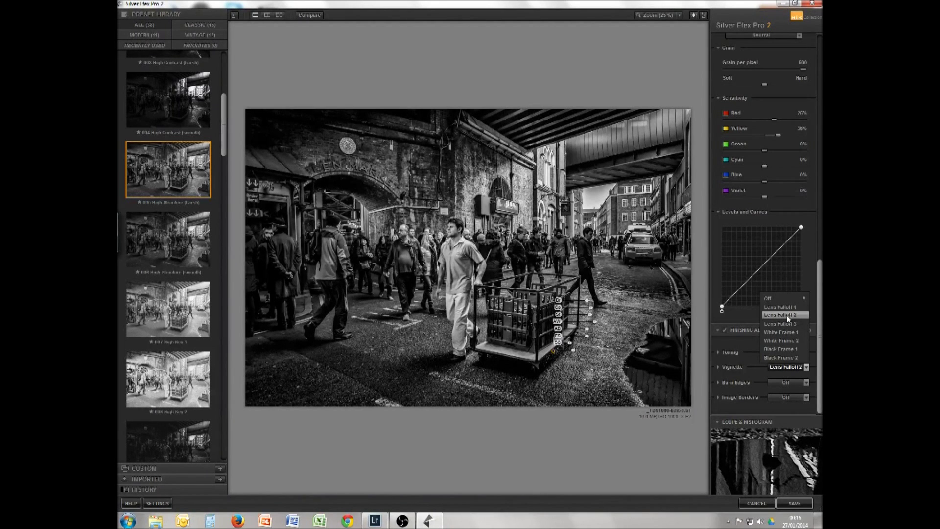
pyautogui.click(788, 315)
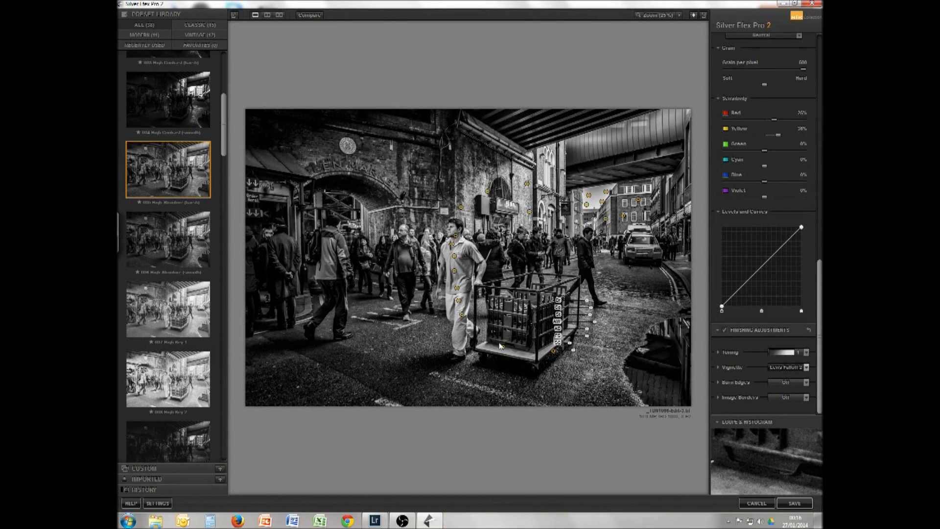
pyautogui.click(581, 367)
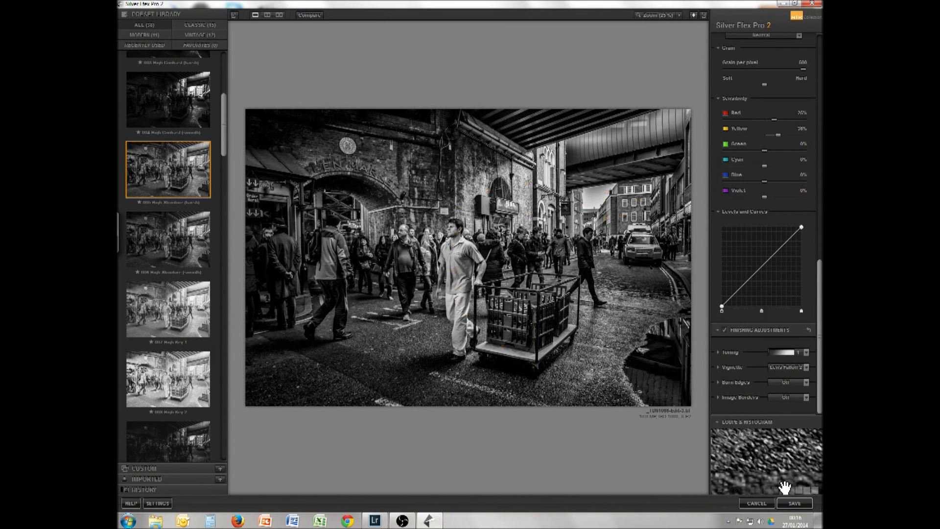
pyautogui.click(794, 503)
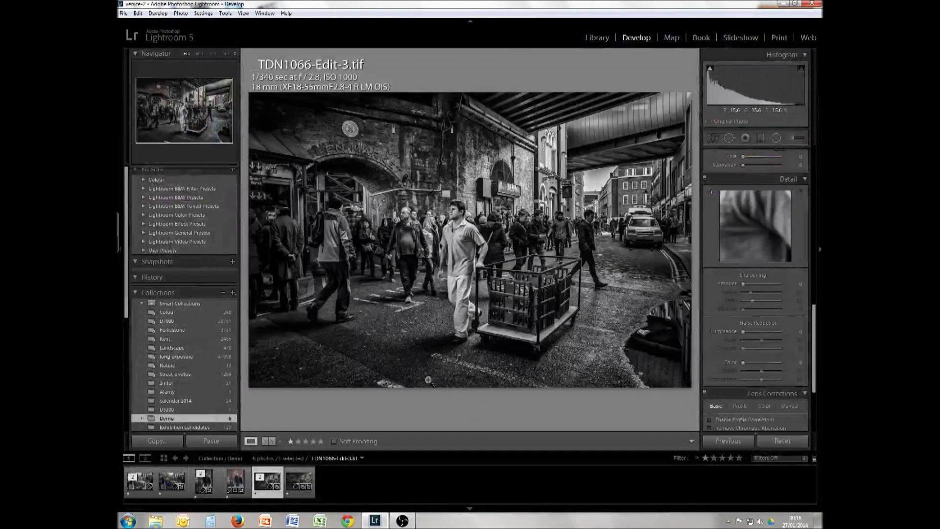
# Step: Heal the white road marking at the photo's lower edge with the Spot Removal brush at size 77
pyautogui.click(729, 138)
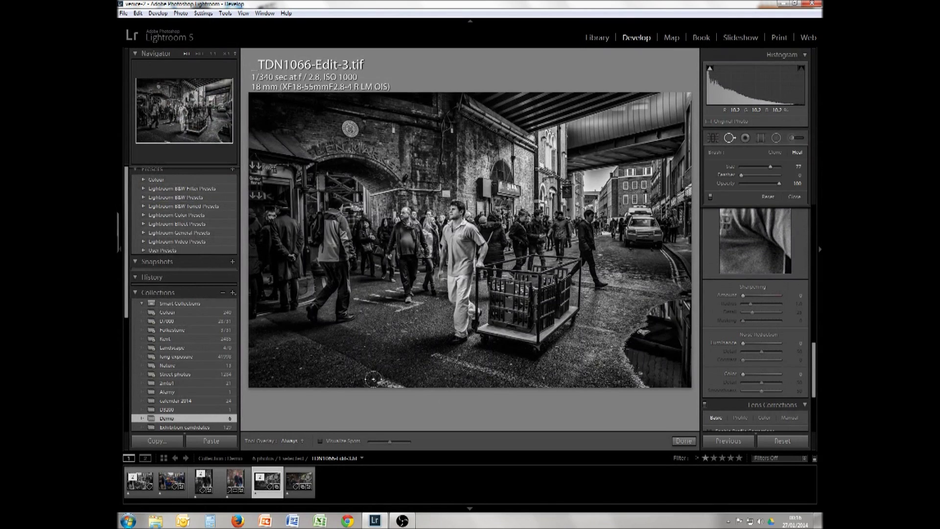
pyautogui.moveTo(373, 379); pyautogui.dragTo(404, 394)
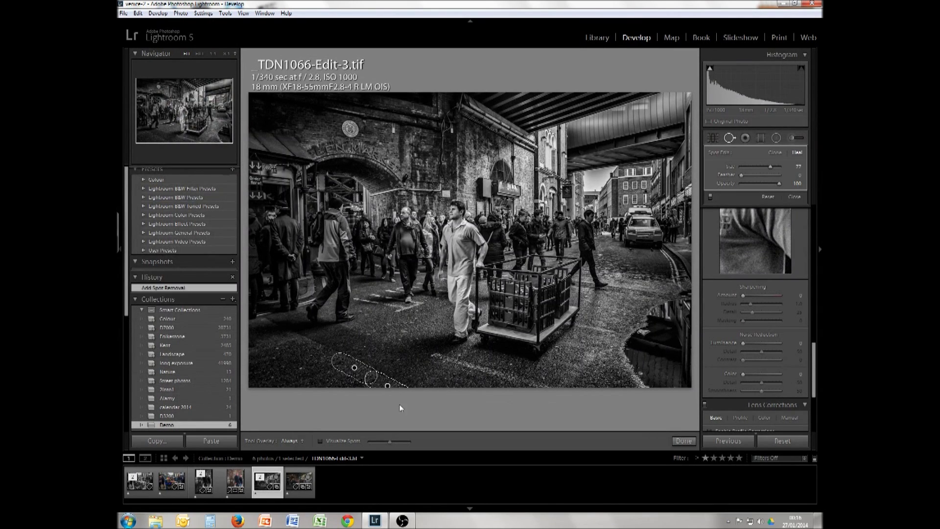
pyautogui.click(683, 441)
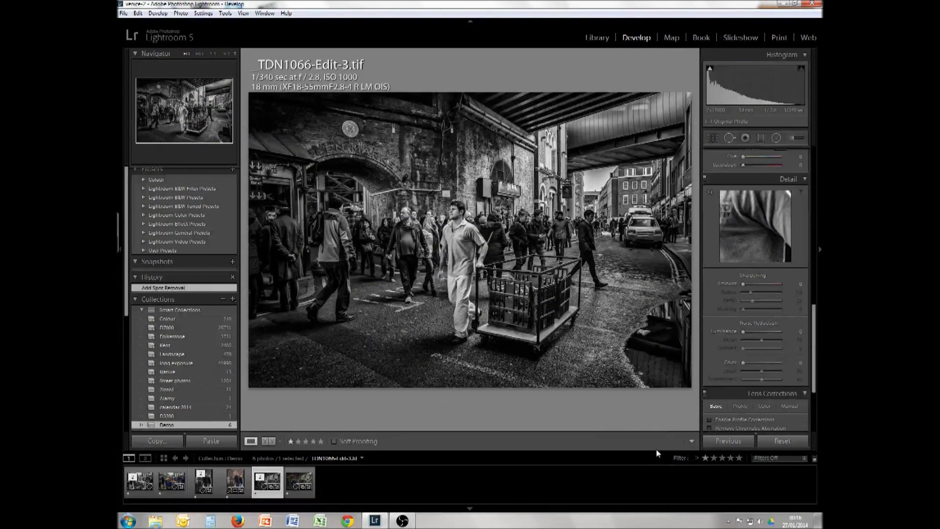
# Step: Heal a spot on the edge of the dark bin beside the road, moving its source onto the road surface below
pyautogui.click(729, 137)
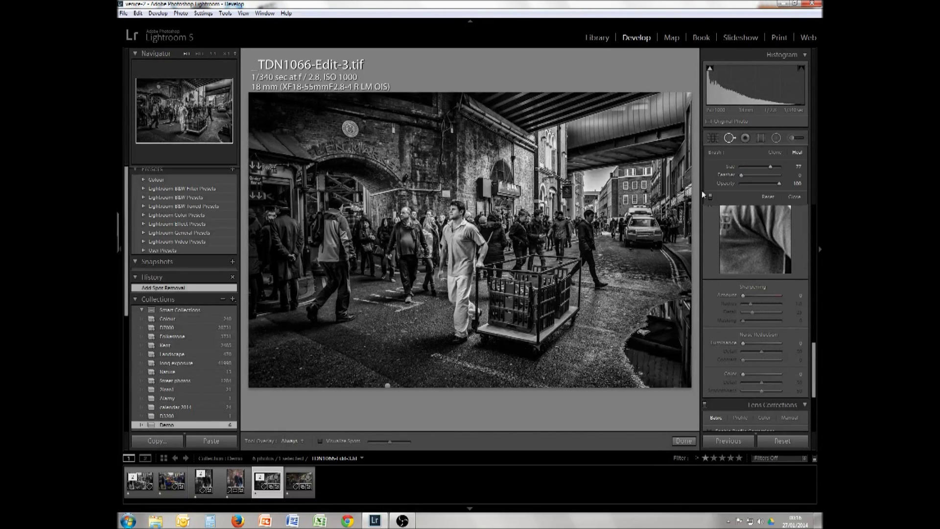
pyautogui.click(645, 332)
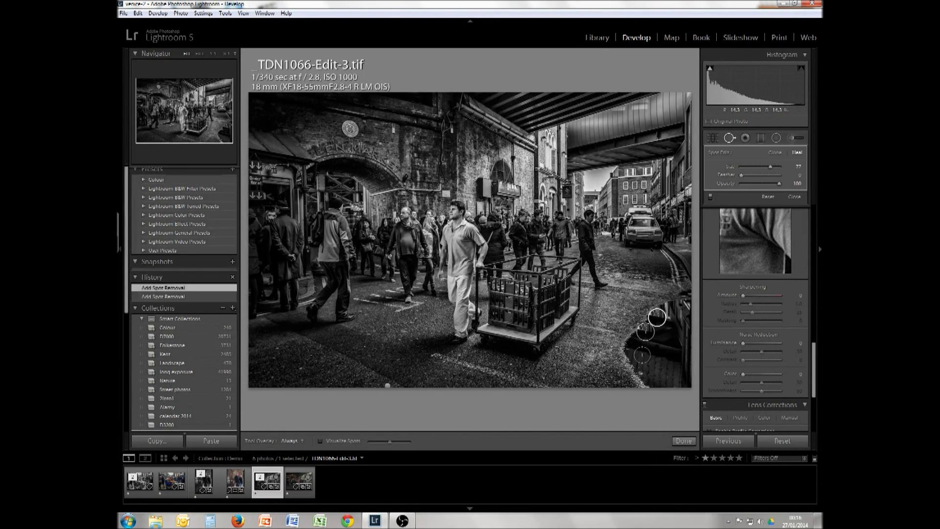
pyautogui.moveTo(663, 318)
pyautogui.mouseDown()
pyautogui.moveTo(631, 317)
pyautogui.moveTo(625, 336)
pyautogui.moveTo(640, 354)
pyautogui.moveTo(632, 365)
pyautogui.mouseUp()
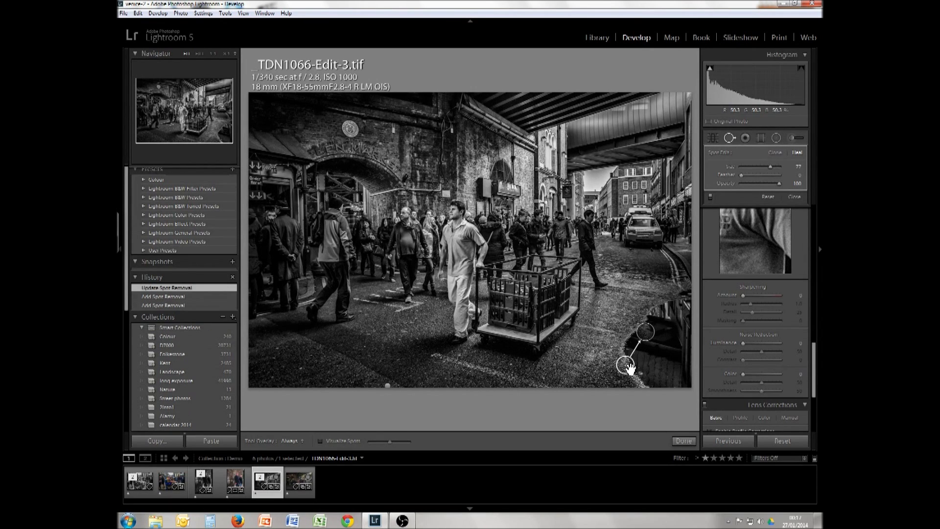
pyautogui.click(684, 441)
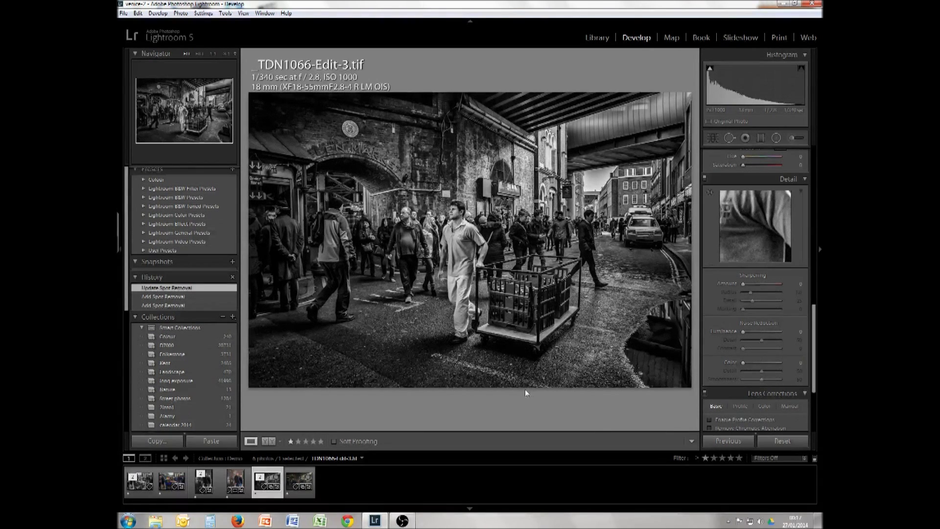